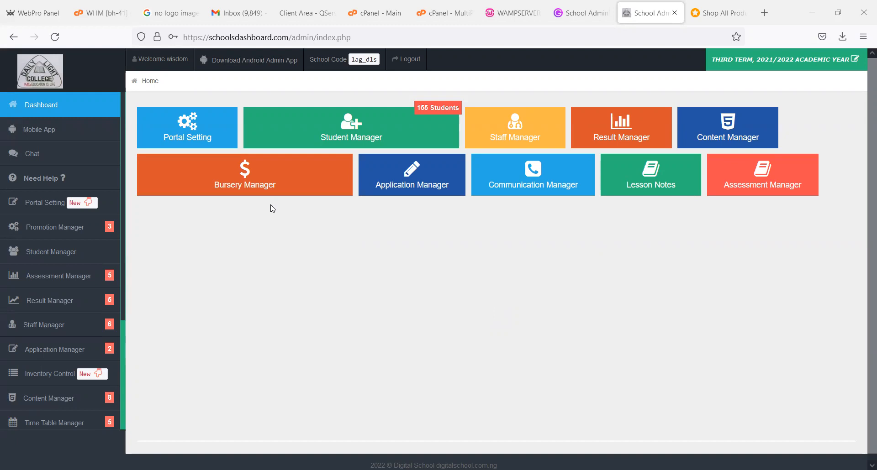
- Open the promotion-by-average setup and enter AVERAGE as the criteria title, copied from the existing criteria list
{"action": "left_click", "coordinate": [39, 227]}
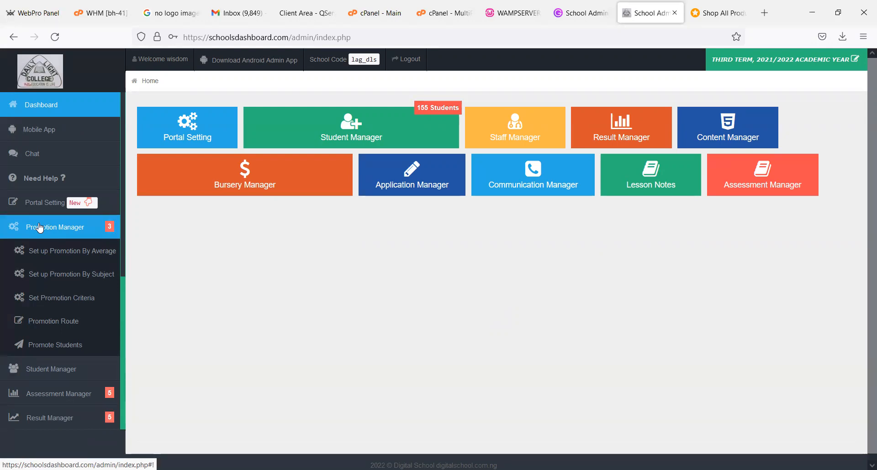
{"action": "left_click", "coordinate": [58, 252]}
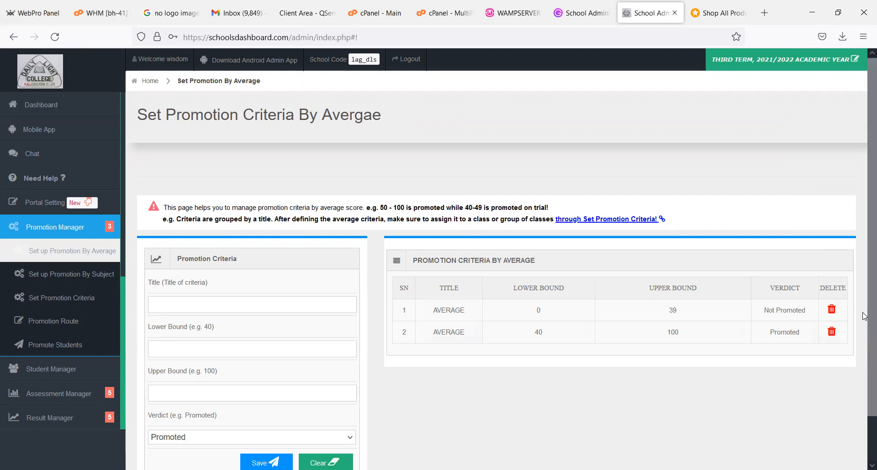
{"action": "key", "text": "Tab"}
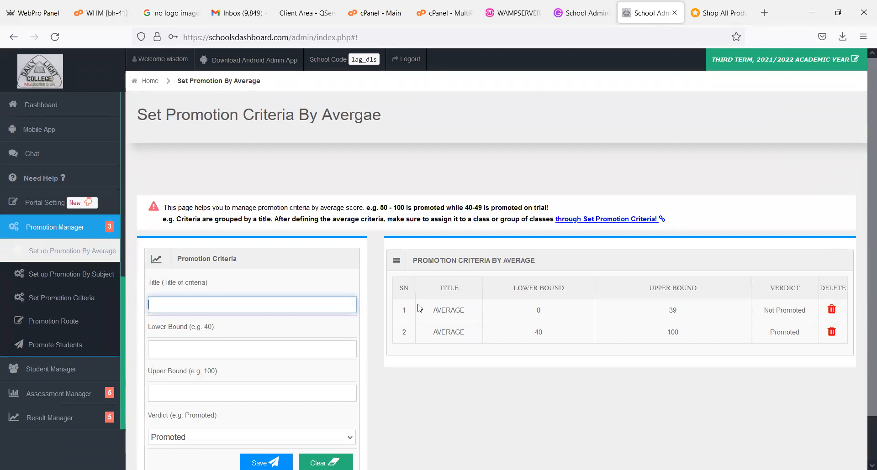
{"action": "double_click", "coordinate": [445, 313]}
{"action": "key", "text": "ctrl+c"}
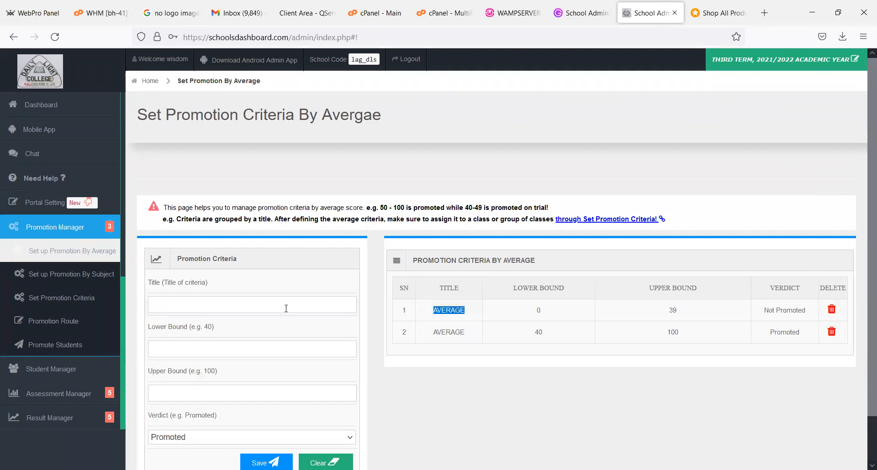
{"action": "left_click", "coordinate": [226, 308]}
{"action": "key", "text": "ctrl+v"}
- Enter a lower bound of 0 and an upper bound of 39, and check the available verdict options
{"action": "left_click", "coordinate": [207, 346]}
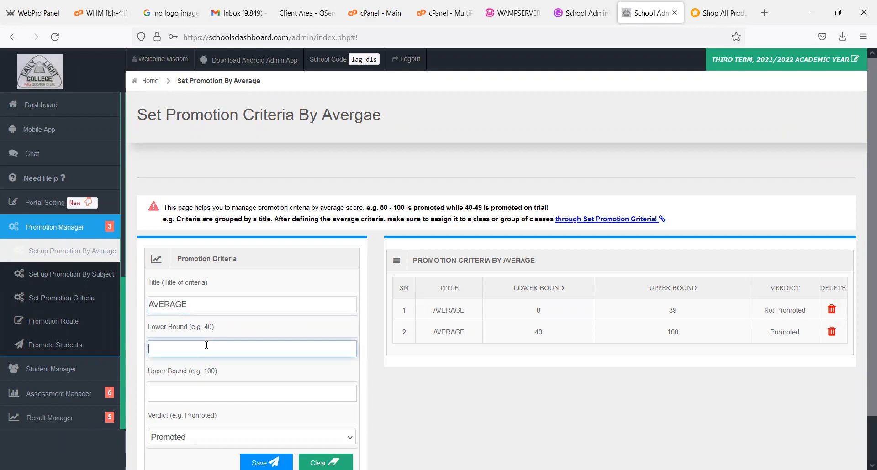
{"action": "type", "text": "0"}
{"action": "left_click", "coordinate": [247, 392]}
{"action": "type", "text": "39"}
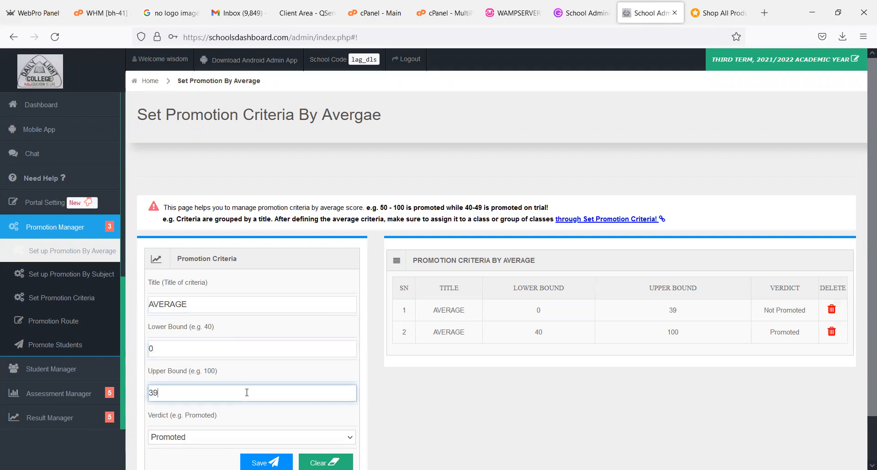
{"action": "scroll", "coordinate": [865, 250], "scroll_direction": "down", "scroll_amount": 2}
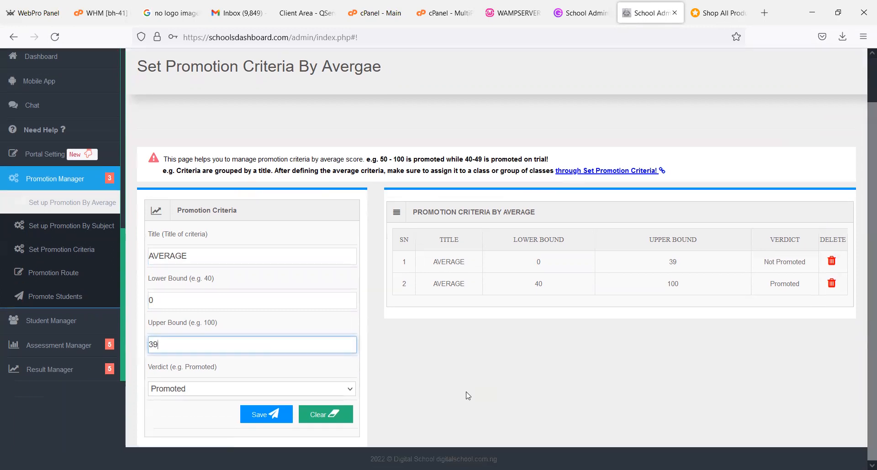
{"action": "left_click", "coordinate": [230, 389]}
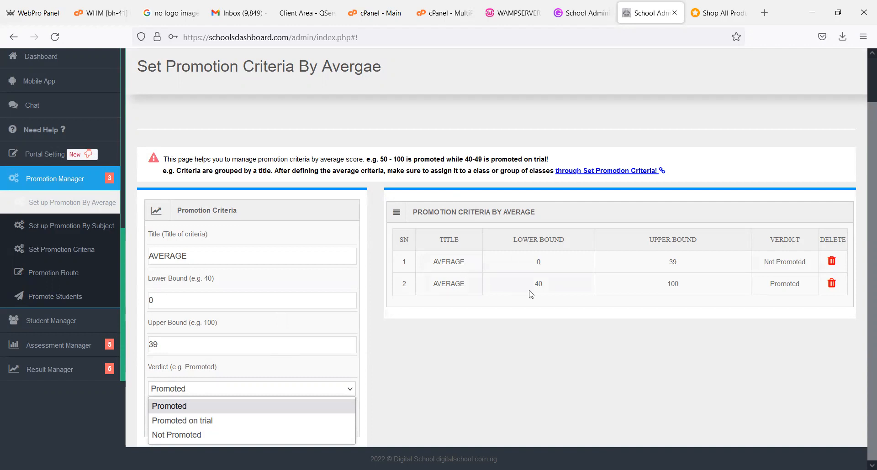
{"action": "left_click", "coordinate": [493, 365]}
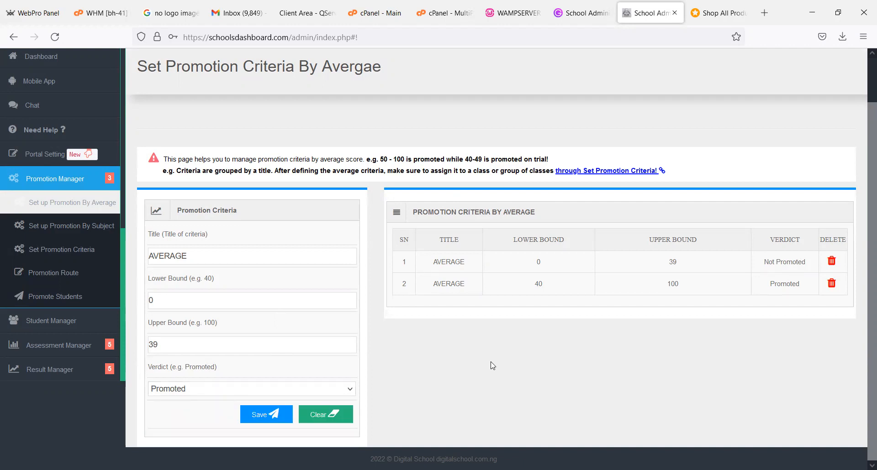
- Open the promotion-by-subject setup and fill in the title SUBJECT with a required score of 40 in 5 subjects
{"action": "left_click", "coordinate": [57, 226]}
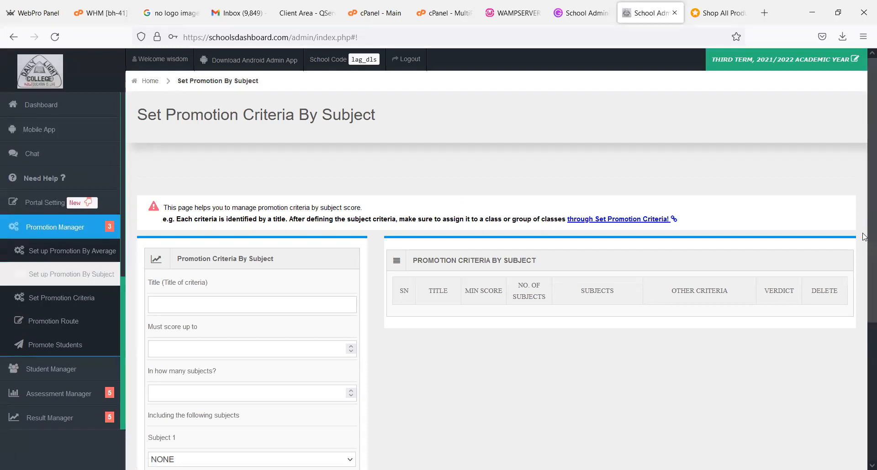
{"action": "left_click_drag", "start_coordinate": [865, 165], "coordinate": [864, 266]}
{"action": "left_click", "coordinate": [283, 160]}
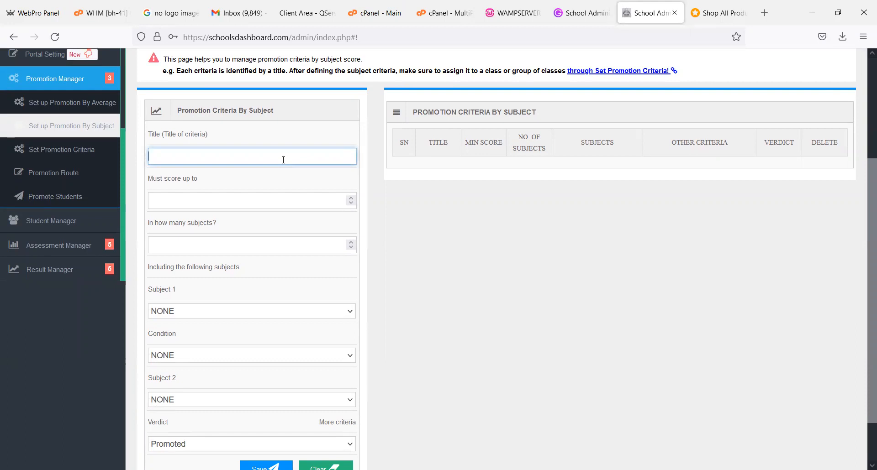
{"action": "type", "text": "SUBJECT"}
{"action": "left_click", "coordinate": [174, 204]}
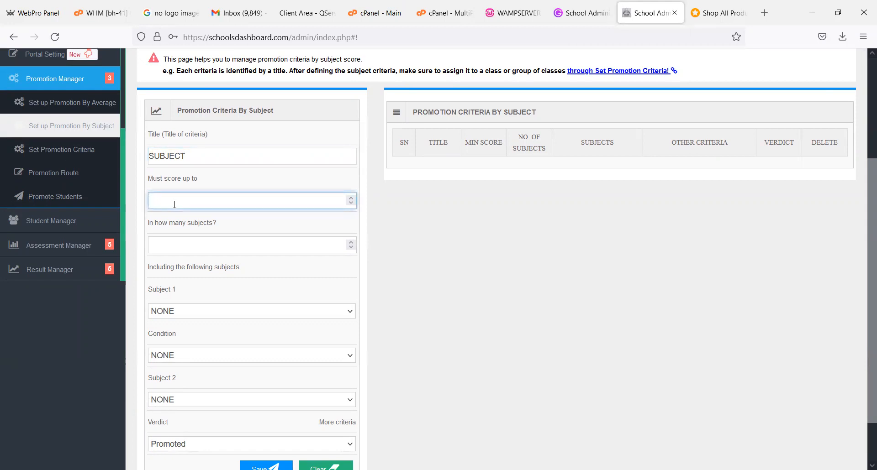
{"action": "type", "text": "40"}
{"action": "left_click", "coordinate": [192, 244]}
{"action": "type", "text": "5"}
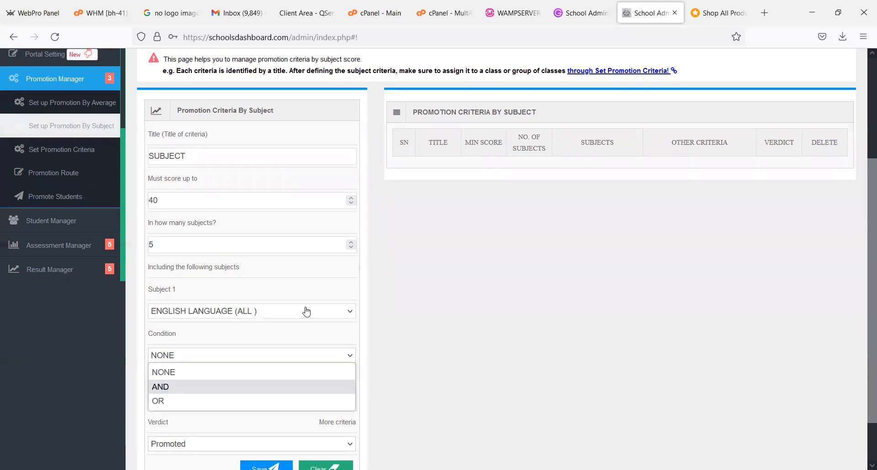
- Include ENGLISH LANGUAGE (ALL) and MATHEMATICS (ALL) as the required subjects, joined by the AND condition
{"action": "key", "text": "Return"}
{"action": "scroll", "coordinate": [305, 312], "scroll_direction": "down", "scroll_amount": 2}
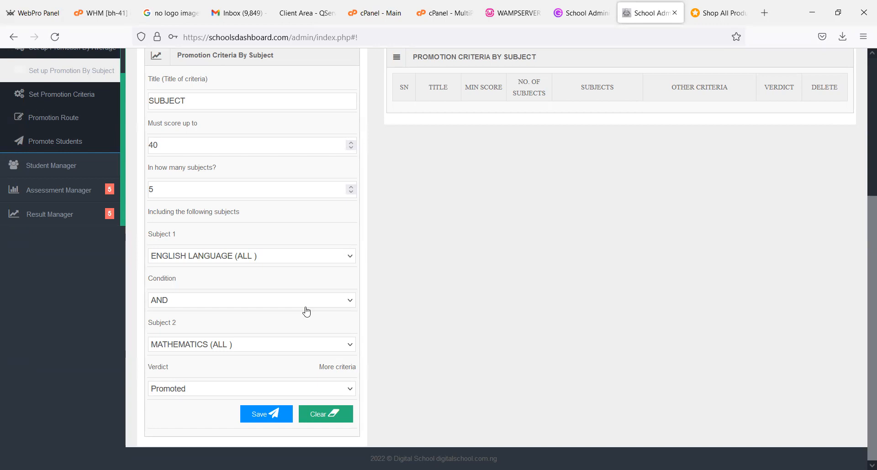
{"action": "left_click", "coordinate": [303, 310]}
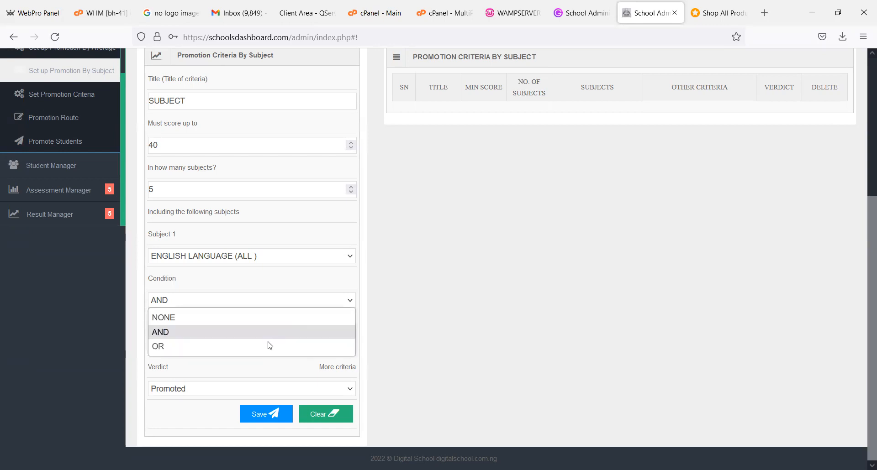
{"action": "left_click", "coordinate": [263, 347]}
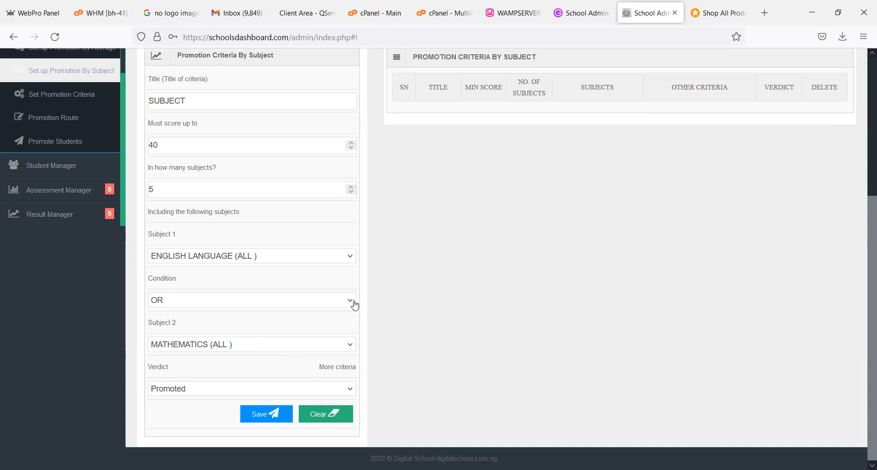
{"action": "left_click", "coordinate": [347, 305]}
{"action": "left_click", "coordinate": [259, 336]}
- Expand the additional subject criteria and require a score of 50 in BIOLOGY (SS) as Subject 3
{"action": "left_click", "coordinate": [338, 365]}
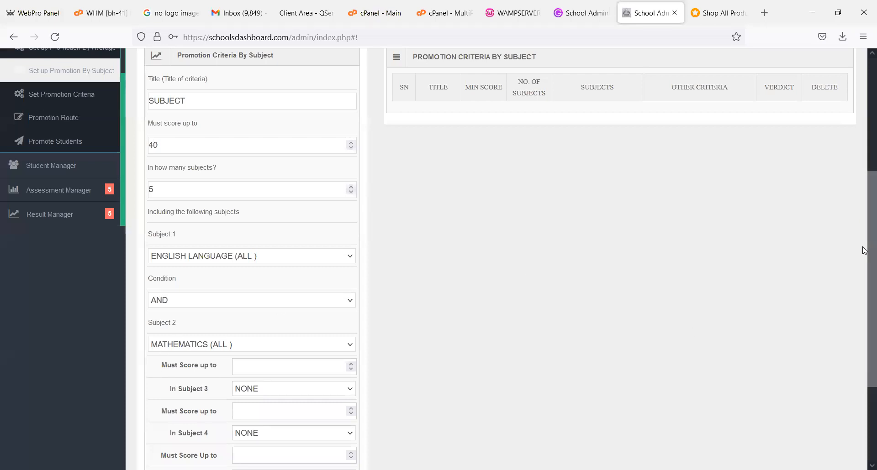
{"action": "scroll", "coordinate": [749, 350], "scroll_direction": "down", "scroll_amount": 3}
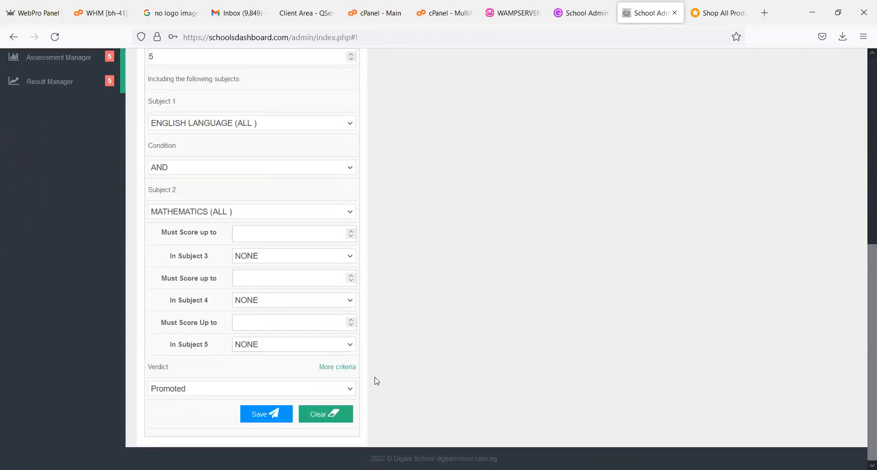
{"action": "left_click", "coordinate": [343, 367]}
{"action": "left_click", "coordinate": [344, 367]}
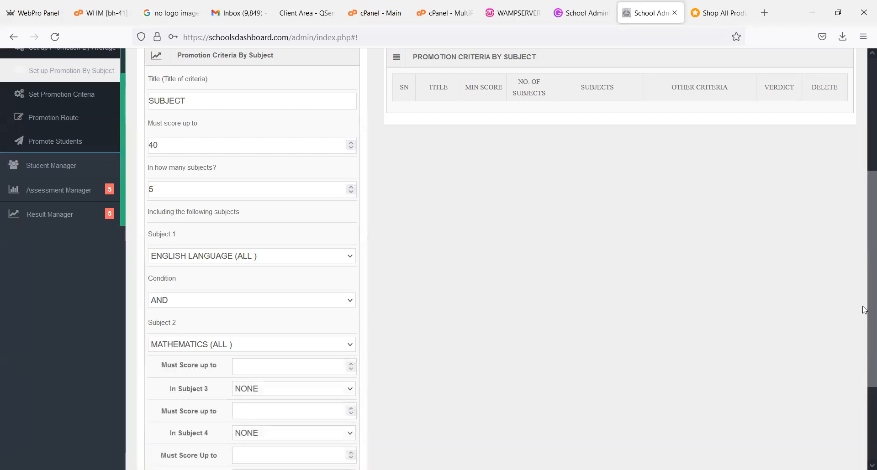
{"action": "scroll", "coordinate": [864, 297], "scroll_direction": "down", "scroll_amount": 3}
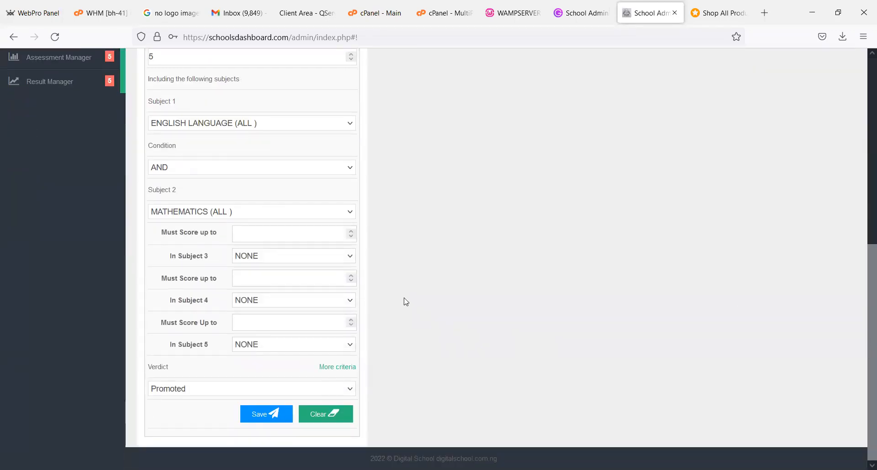
{"action": "left_click", "coordinate": [280, 235]}
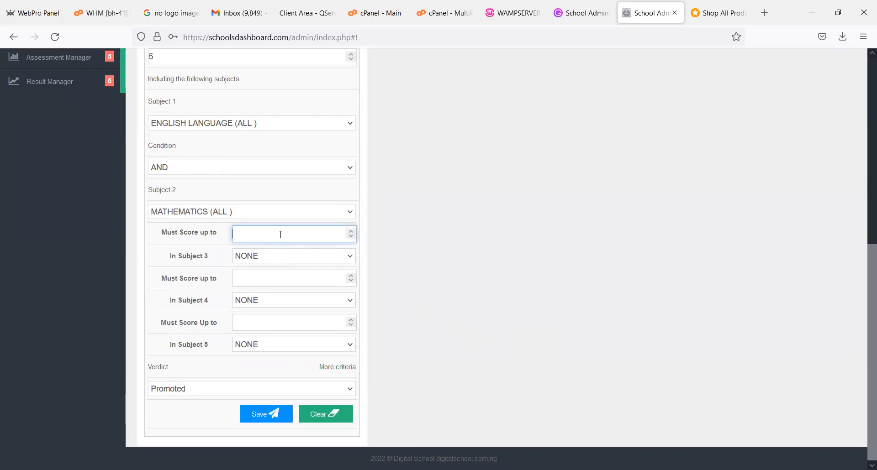
{"action": "type", "text": "50"}
{"action": "left_click", "coordinate": [280, 259]}
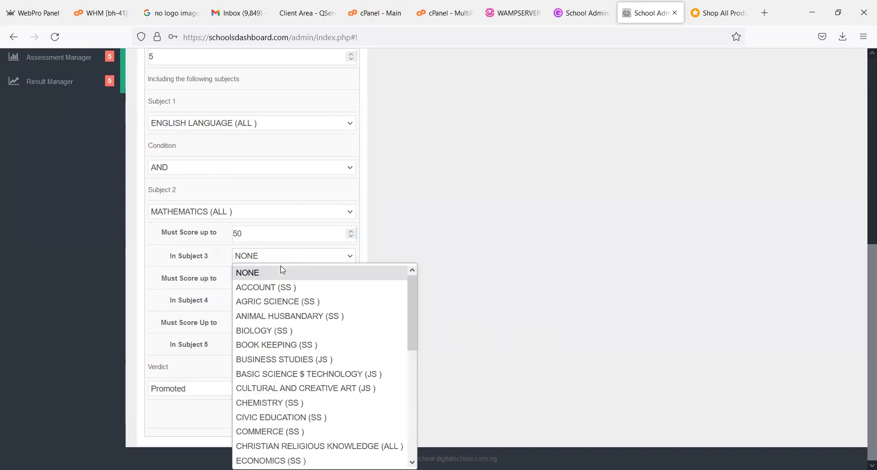
{"action": "left_click", "coordinate": [274, 331]}
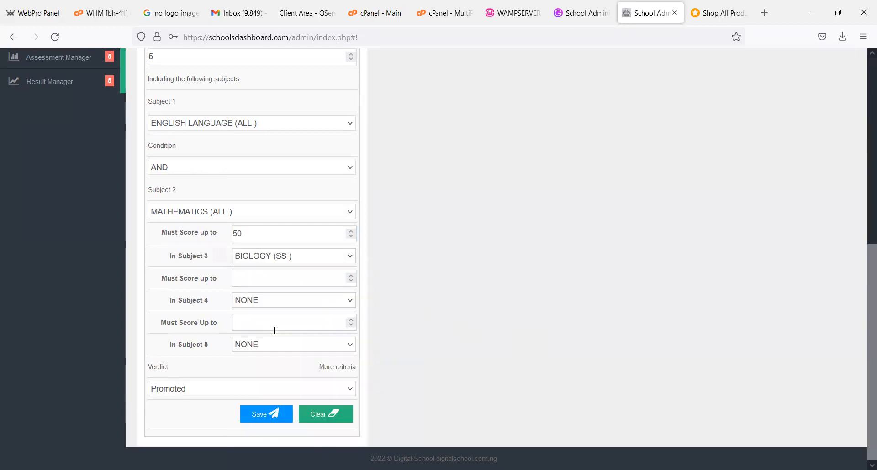
{"action": "left_click", "coordinate": [263, 280]}
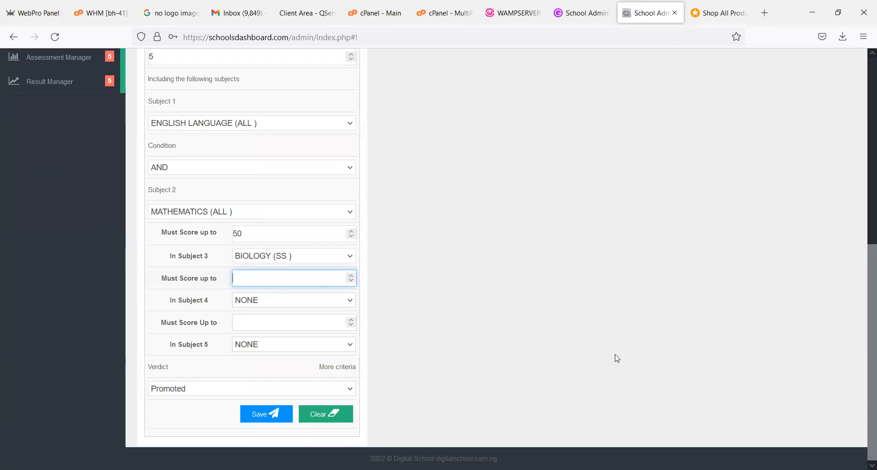
{"action": "left_click_drag", "start_coordinate": [864, 339], "coordinate": [862, 200]}
{"action": "scroll", "coordinate": [861, 200], "scroll_direction": "down", "scroll_amount": 5}
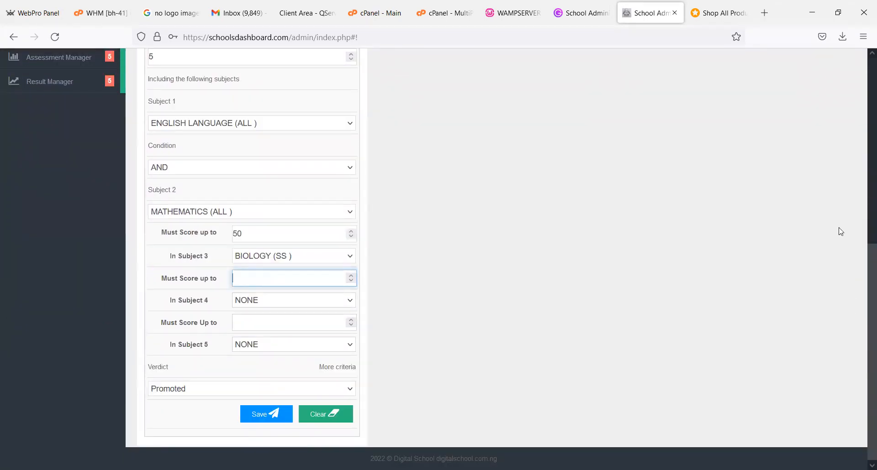
- Open the promotion route setup and save a route promoting graduating SECONDARY students to ARCHIVE
{"action": "scroll", "coordinate": [840, 231], "scroll_direction": "up", "scroll_amount": 5}
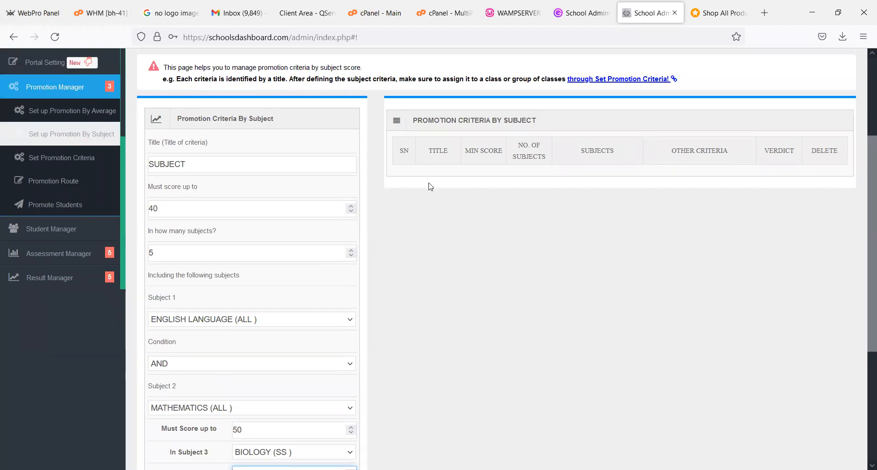
{"action": "left_click", "coordinate": [73, 190]}
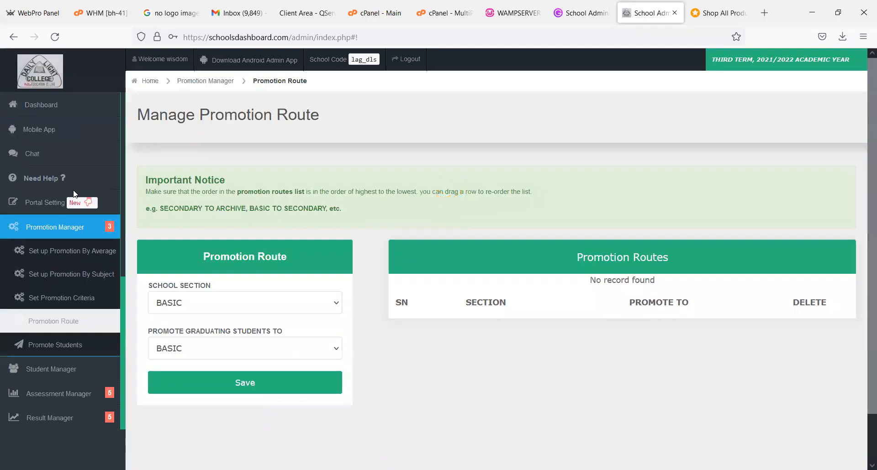
{"action": "scroll", "coordinate": [863, 290], "scroll_direction": "down", "scroll_amount": 2}
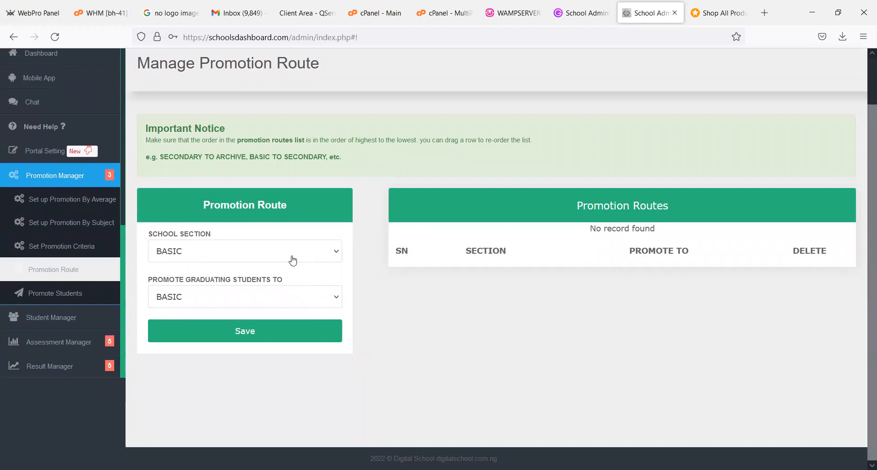
{"action": "left_click", "coordinate": [292, 259]}
{"action": "left_click", "coordinate": [293, 259]}
{"action": "left_click", "coordinate": [292, 259]}
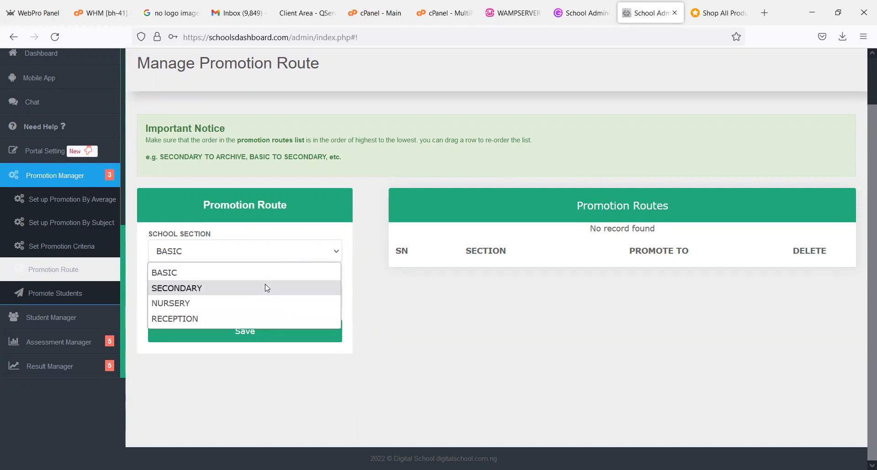
{"action": "left_click", "coordinate": [267, 288]}
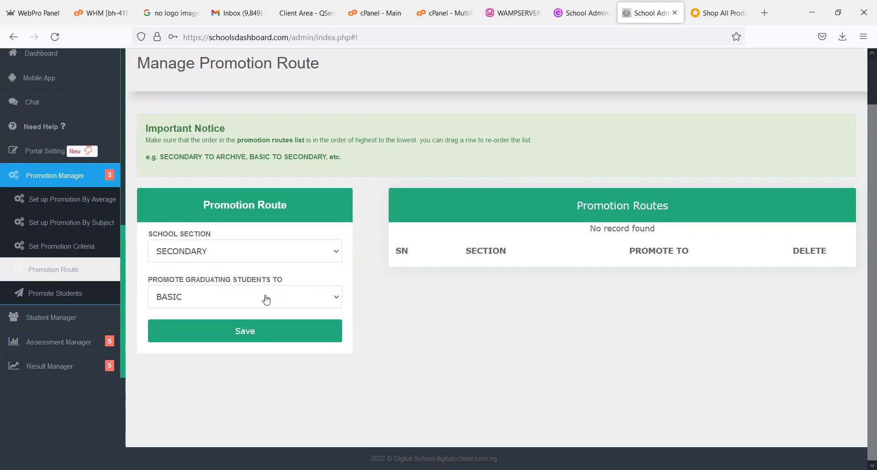
{"action": "left_click", "coordinate": [266, 299]}
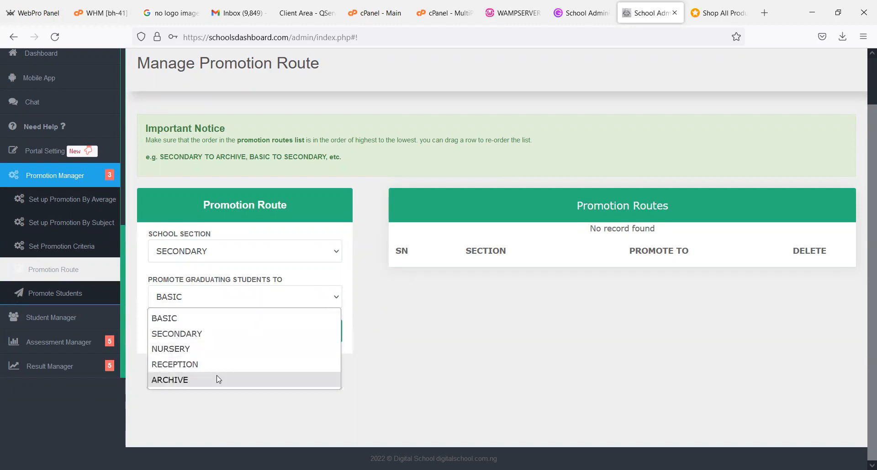
{"action": "left_click", "coordinate": [216, 375]}
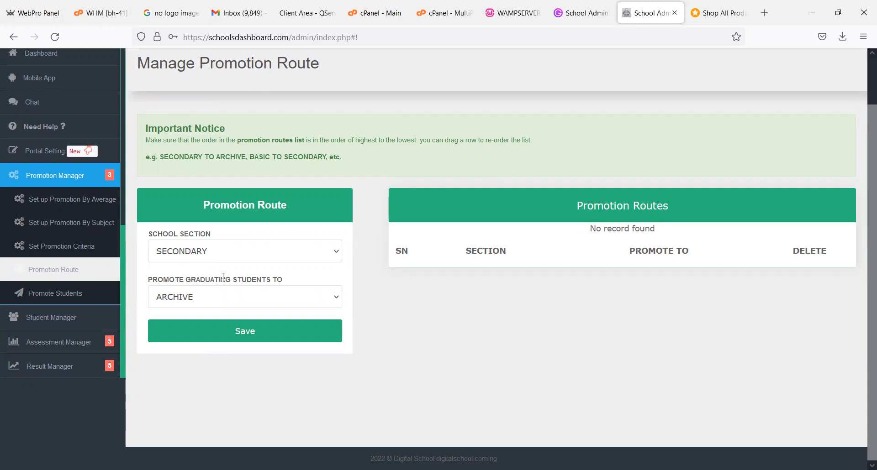
{"action": "left_click", "coordinate": [223, 340]}
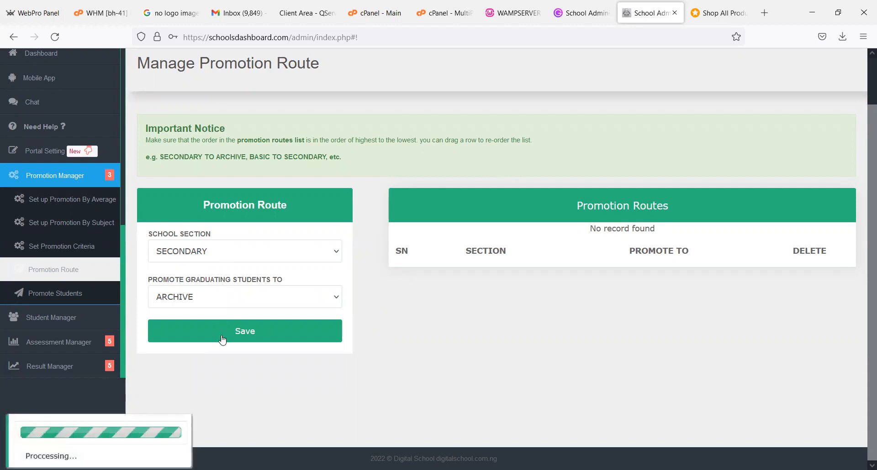
- Save a promotion route that promotes graduating BASIC students to SECONDARY
{"action": "left_click", "coordinate": [221, 255]}
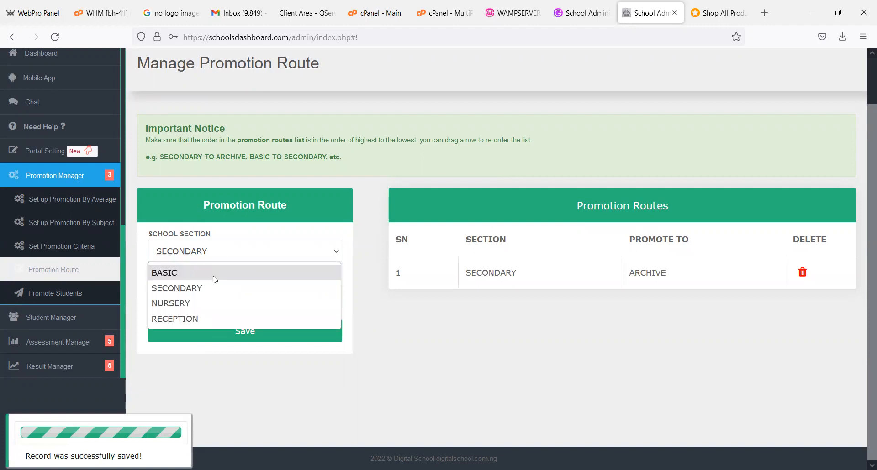
{"action": "left_click", "coordinate": [173, 274]}
{"action": "left_click", "coordinate": [190, 298]}
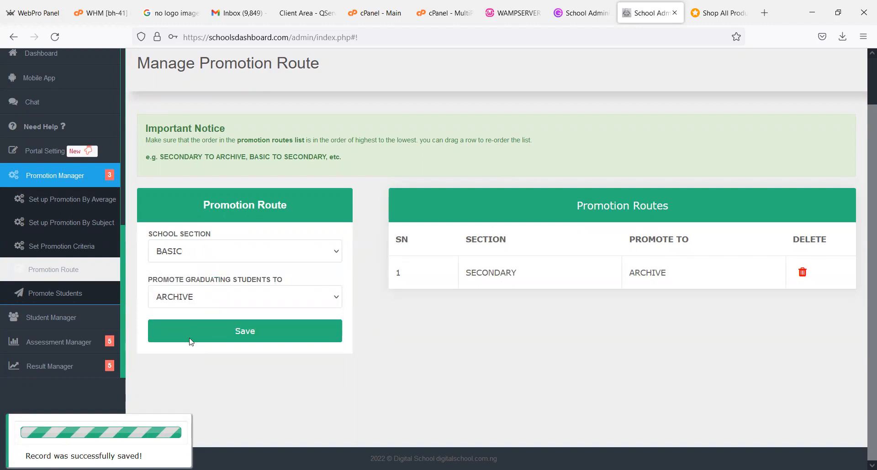
{"action": "left_click", "coordinate": [184, 334]}
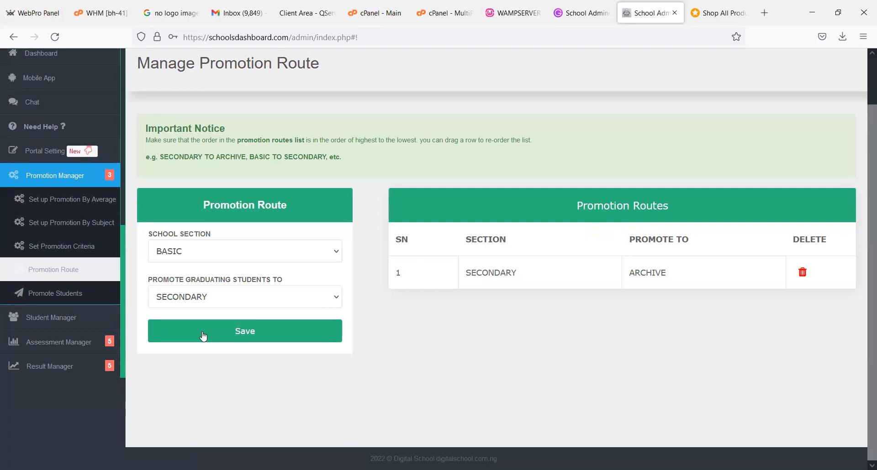
{"action": "left_click", "coordinate": [203, 336]}
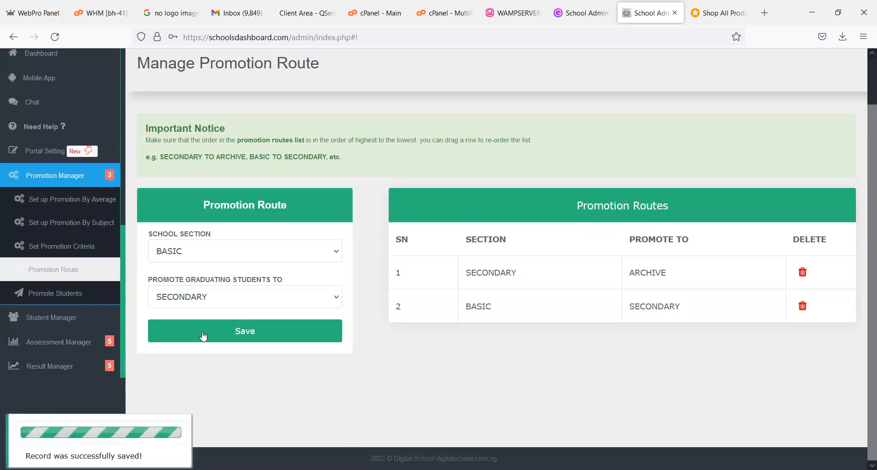
- Save a promotion route that promotes graduating NURSERY students to BASIC
{"action": "left_click", "coordinate": [183, 261]}
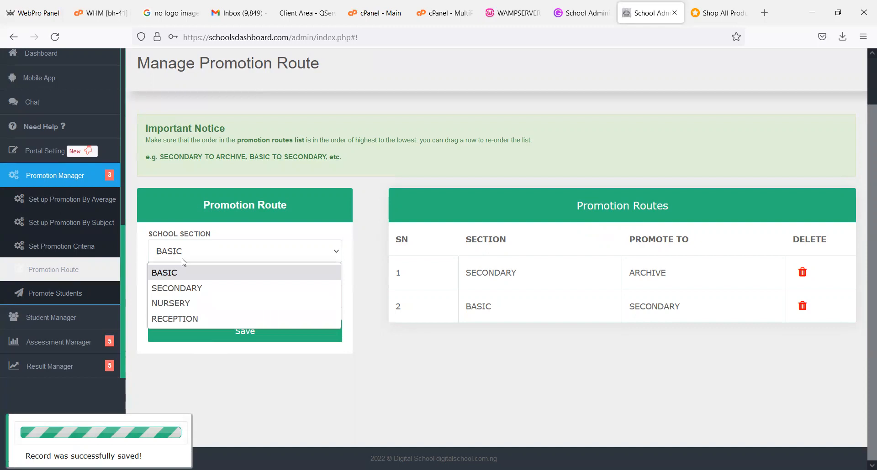
{"action": "left_click", "coordinate": [187, 304]}
{"action": "left_click", "coordinate": [210, 301]}
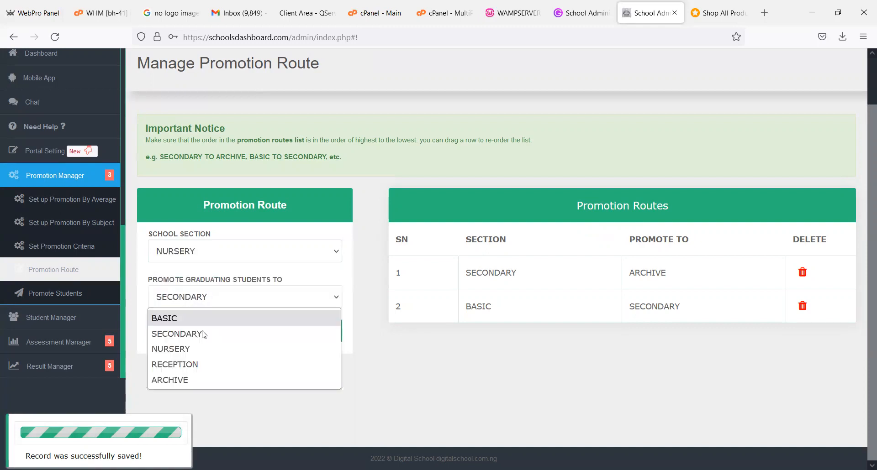
{"action": "left_click", "coordinate": [183, 316]}
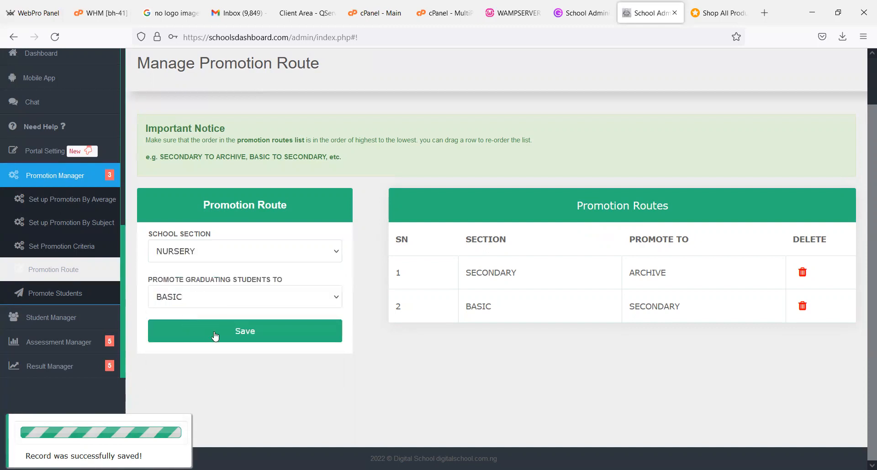
- Save a promotion route that promotes graduating RECEPTION students to NURSERY
{"action": "left_click", "coordinate": [201, 256]}
{"action": "left_click", "coordinate": [192, 319]}
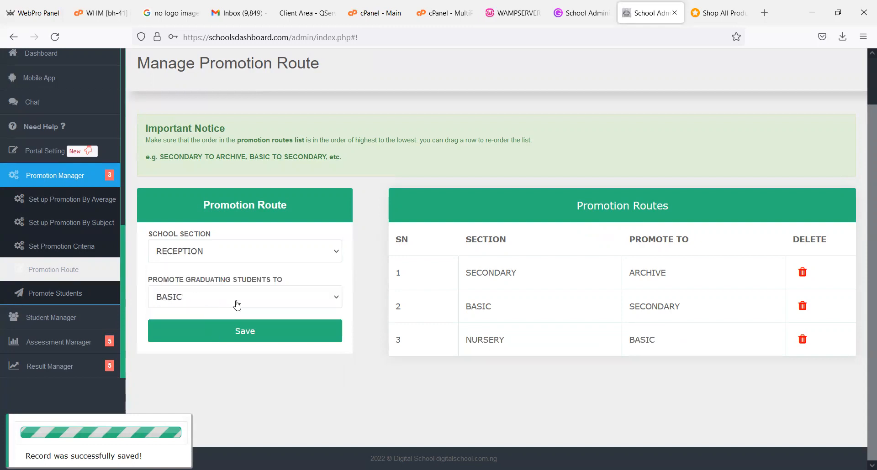
{"action": "left_click", "coordinate": [237, 301]}
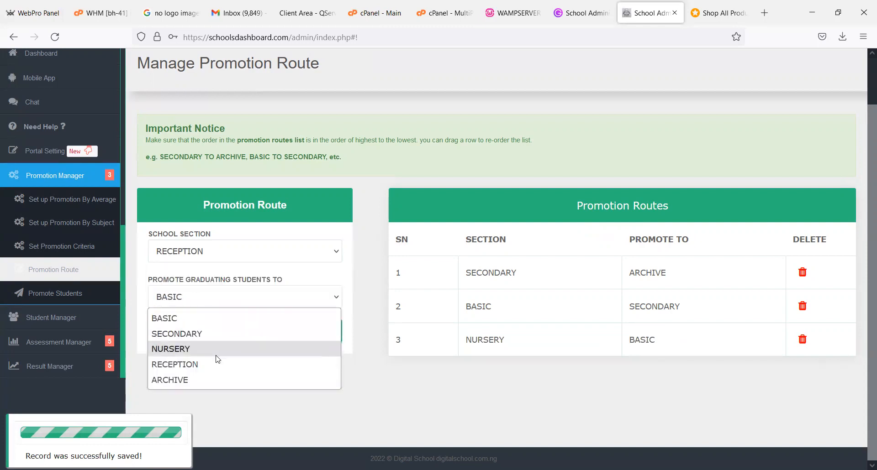
{"action": "left_click", "coordinate": [217, 355]}
{"action": "left_click", "coordinate": [280, 339]}
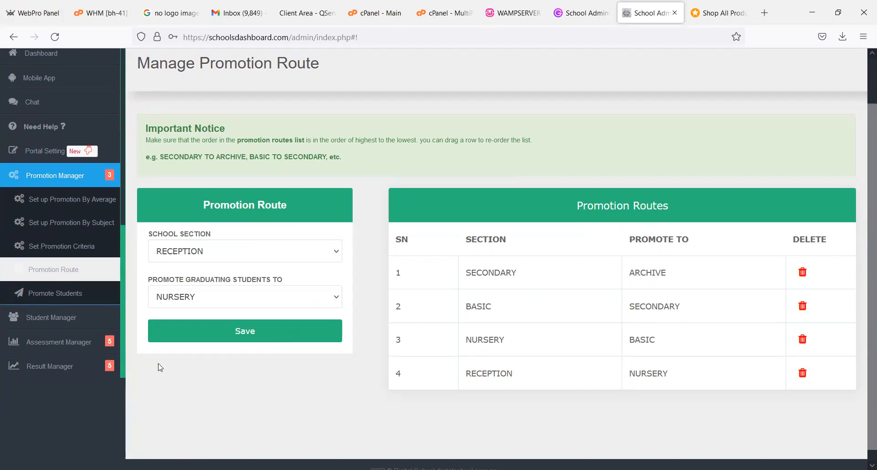
- Load the 2021/2022 FIRST TERM broad sheet for class SS3 A in Promote Students and examine the students' averages and promote checkboxes
{"action": "left_click", "coordinate": [59, 294]}
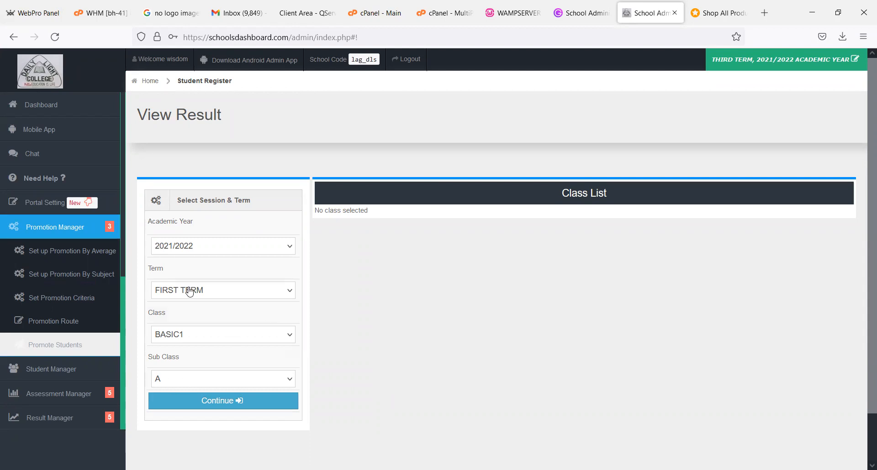
{"action": "left_click", "coordinate": [189, 336]}
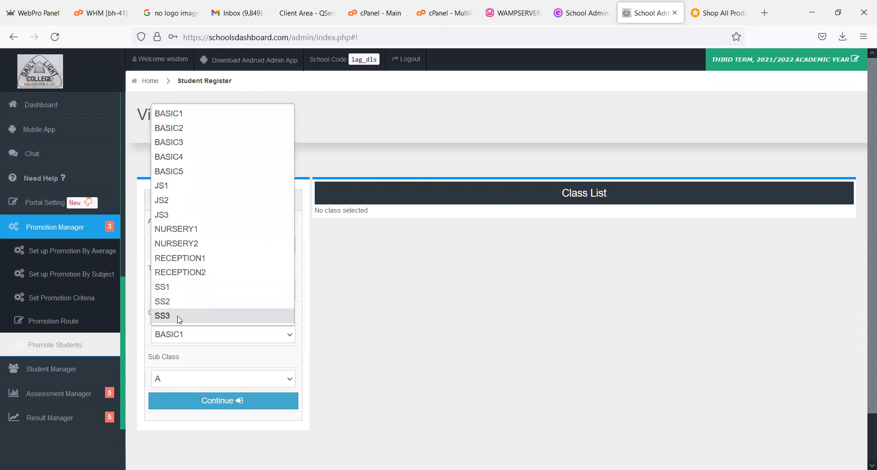
{"action": "left_click", "coordinate": [175, 314]}
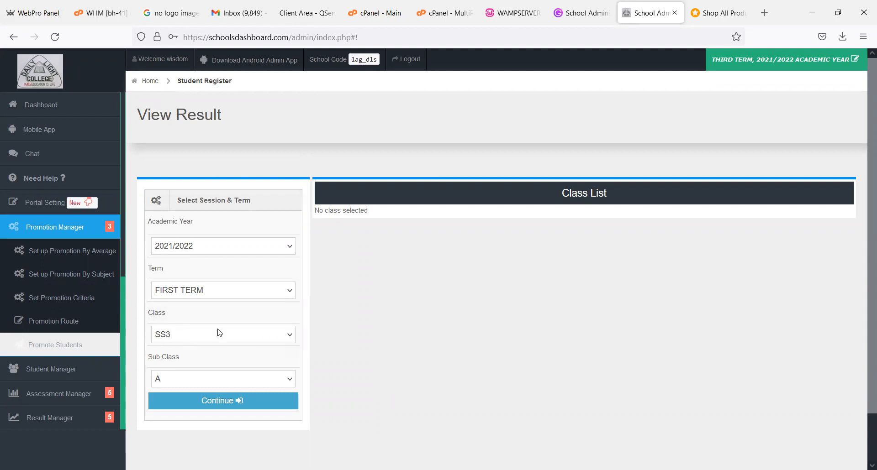
{"action": "left_click", "coordinate": [220, 400]}
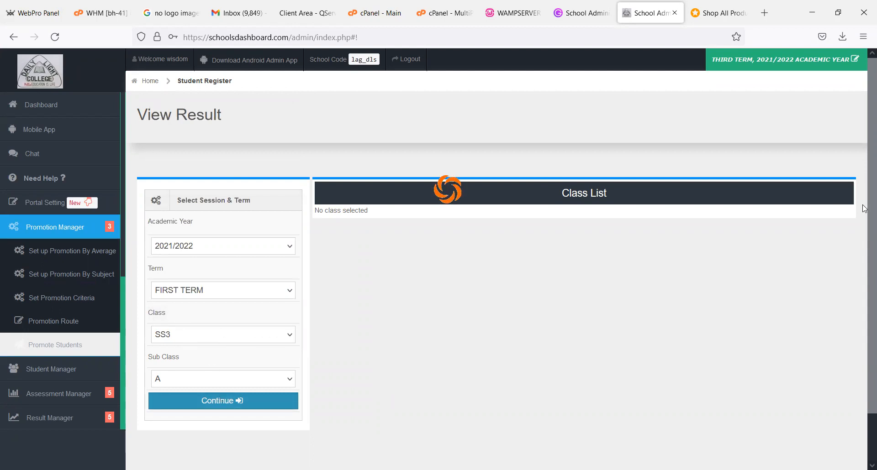
{"action": "scroll", "coordinate": [863, 187], "scroll_direction": "down", "scroll_amount": 8}
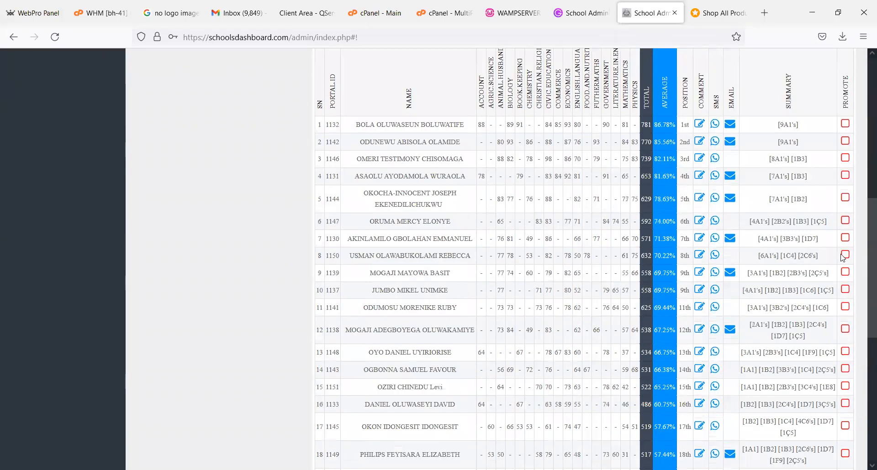
{"action": "scroll", "coordinate": [845, 283], "scroll_direction": "down", "scroll_amount": 6}
{"action": "scroll", "coordinate": [835, 223], "scroll_direction": "up", "scroll_amount": 3}
{"action": "scroll", "coordinate": [835, 222], "scroll_direction": "up", "scroll_amount": 7}
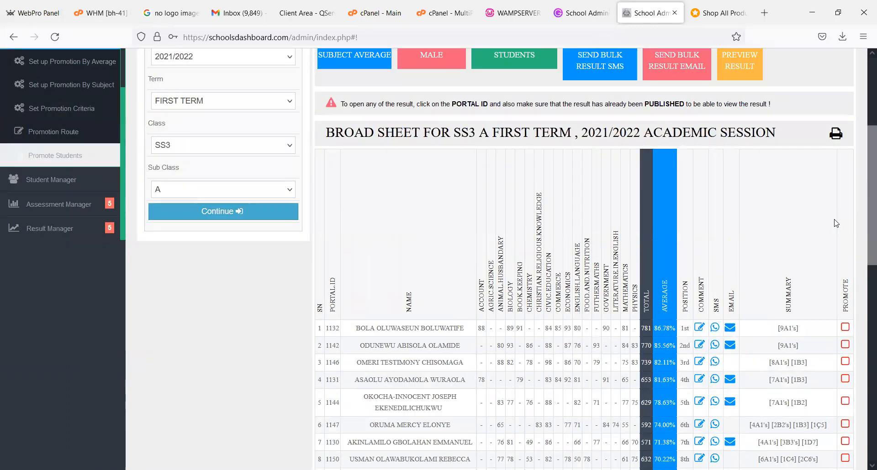
{"action": "scroll", "coordinate": [865, 188], "scroll_direction": "up", "scroll_amount": 1}
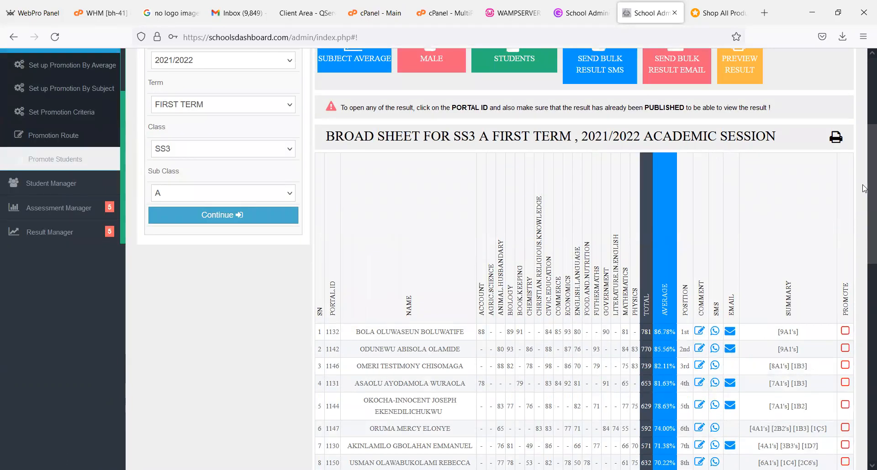
{"action": "scroll", "coordinate": [858, 158], "scroll_direction": "up", "scroll_amount": 3}
{"action": "scroll", "coordinate": [858, 160], "scroll_direction": "down", "scroll_amount": 1}
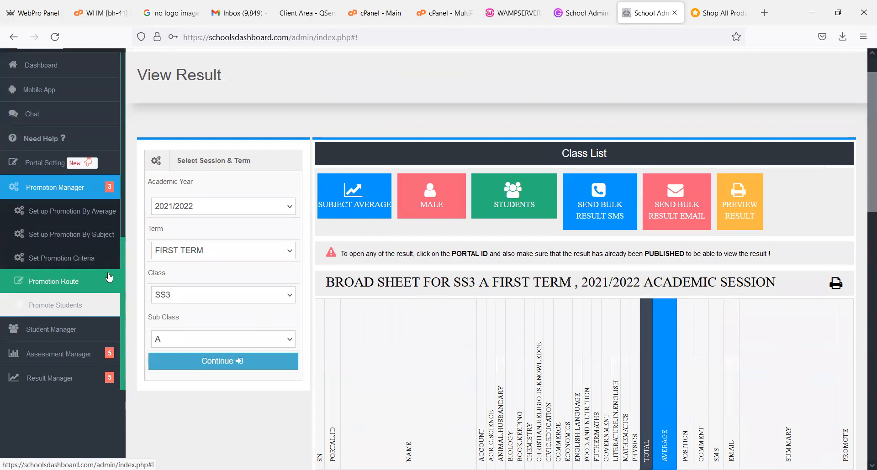
- Open the promotion criteria setup and select all classes from BASIC1 to SS3
{"action": "left_click", "coordinate": [80, 258]}
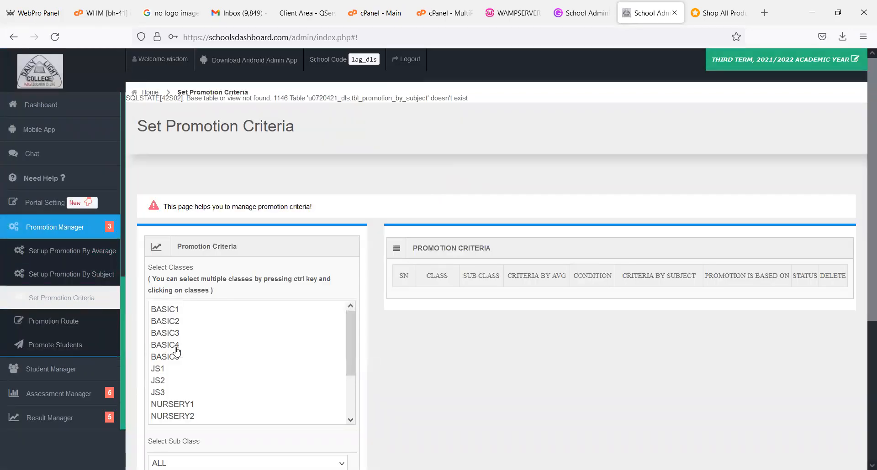
{"action": "left_click_drag", "start_coordinate": [350, 341], "coordinate": [288, 304]}
{"action": "left_click", "coordinate": [217, 309]}
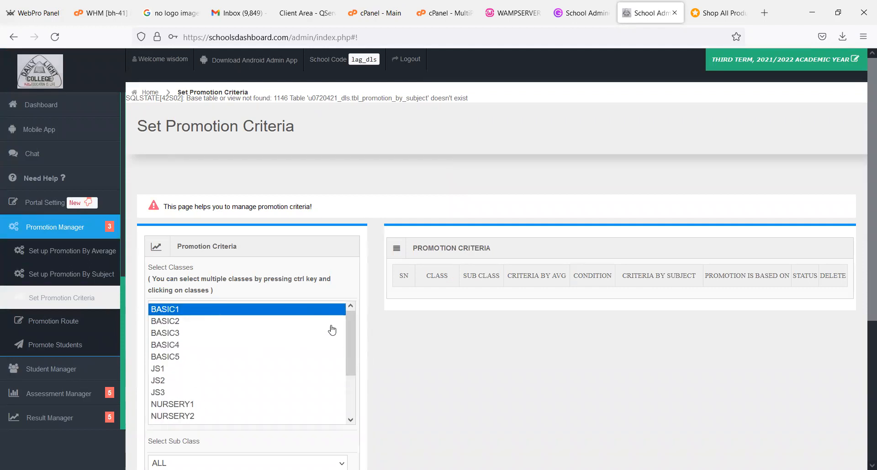
{"action": "left_click_drag", "start_coordinate": [348, 331], "coordinate": [343, 405]}
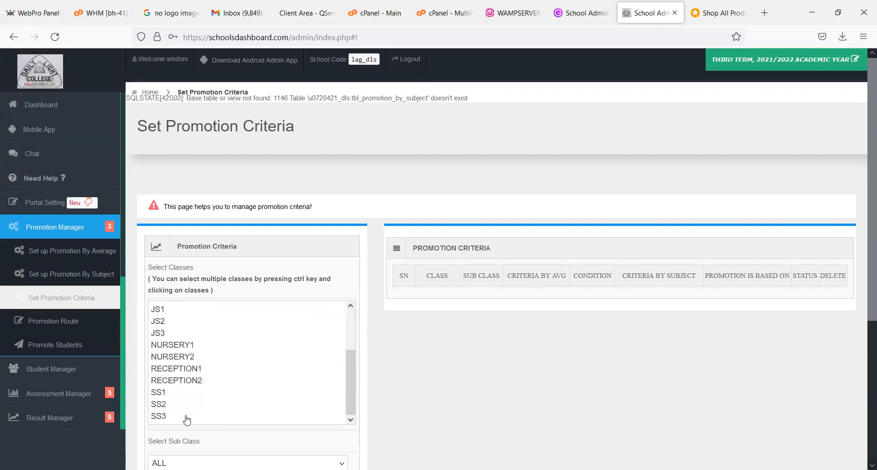
{"action": "left_click", "coordinate": [171, 419], "text": "shift"}
{"action": "mouse_move", "coordinate": [352, 393]}
{"action": "left_mouse_down"}
{"action": "mouse_move", "coordinate": [343, 319]}
{"action": "mouse_move", "coordinate": [348, 387]}
{"action": "left_mouse_up"}
{"action": "left_click", "coordinate": [212, 311]}
{"action": "left_click", "coordinate": [164, 416], "text": "shift"}
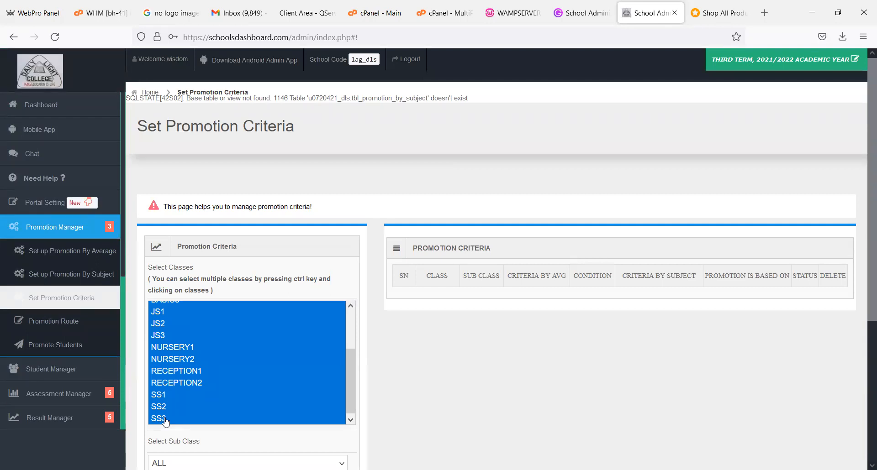
- Keep the sub class at ALL and set the promotion criteria by average to AVERAGE
{"action": "left_click_drag", "start_coordinate": [865, 398], "coordinate": [863, 400]}
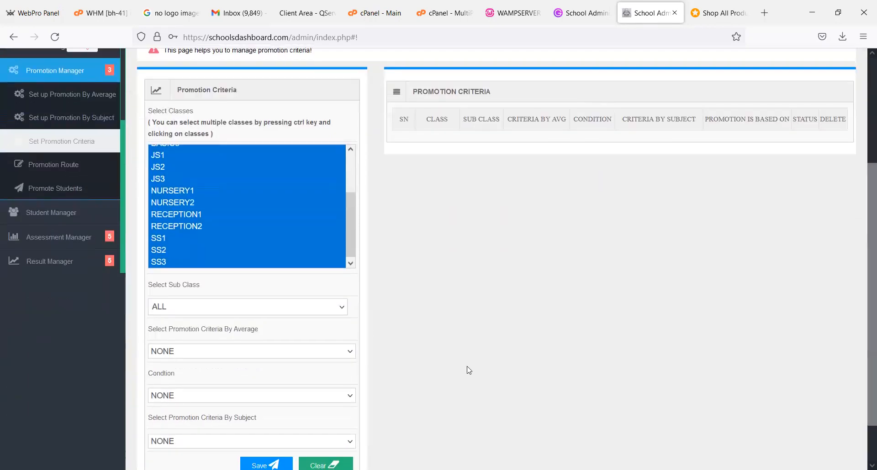
{"action": "left_click", "coordinate": [223, 319]}
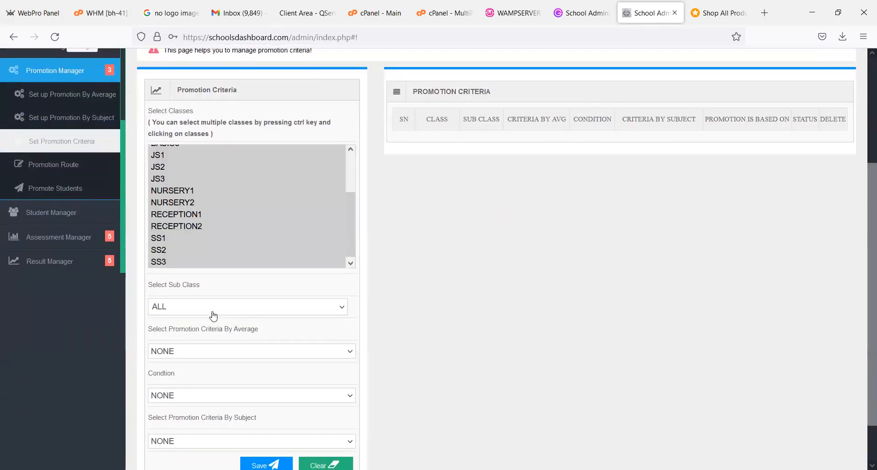
{"action": "left_click", "coordinate": [209, 313]}
{"action": "left_click", "coordinate": [209, 313]}
{"action": "left_click", "coordinate": [231, 360]}
{"action": "left_click", "coordinate": [206, 384]}
- Try combining the average criteria with subject criteria through the AND condition, and reset the condition to NONE
{"action": "scroll", "coordinate": [446, 347], "scroll_direction": "down", "scroll_amount": 2}
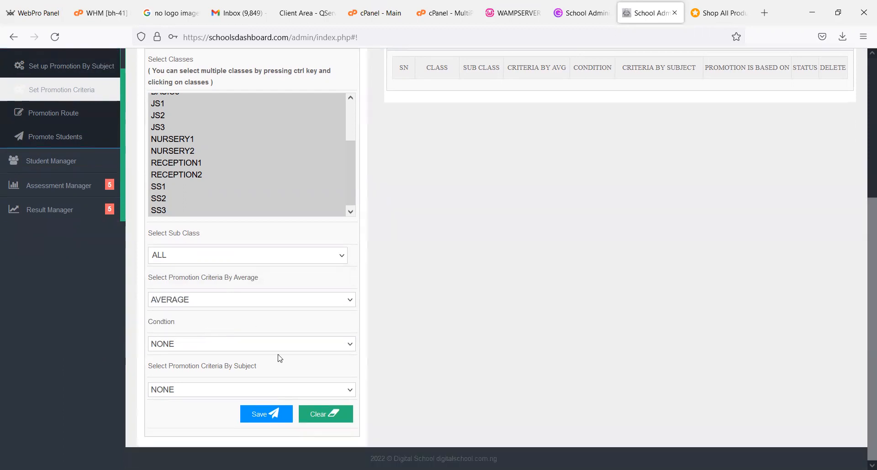
{"action": "left_click", "coordinate": [268, 348]}
{"action": "left_click", "coordinate": [224, 378]}
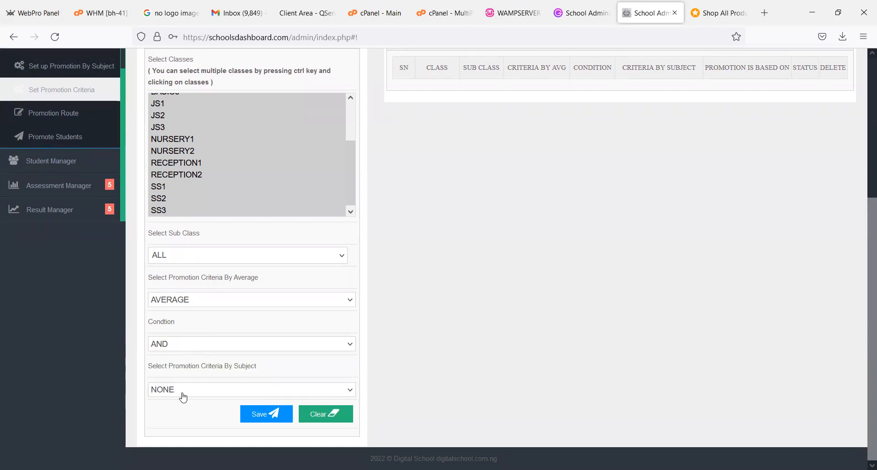
{"action": "left_click", "coordinate": [237, 391]}
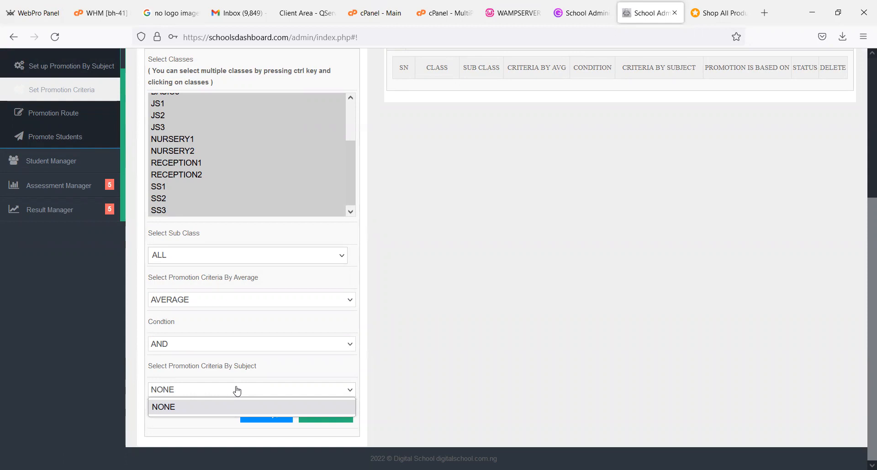
{"action": "left_click", "coordinate": [249, 355]}
{"action": "left_click", "coordinate": [247, 351]}
{"action": "left_click", "coordinate": [237, 363]}
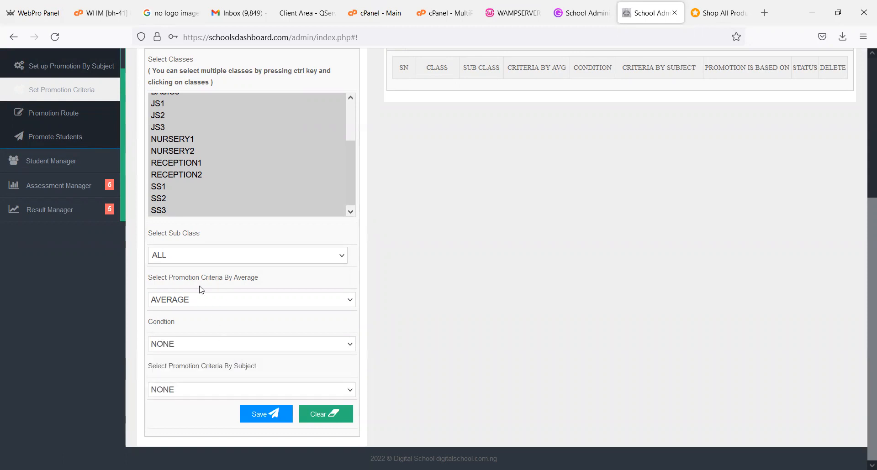
- Save the AVERAGE promotion criteria for all selected classes and review the resulting criteria list
{"action": "left_click", "coordinate": [272, 412]}
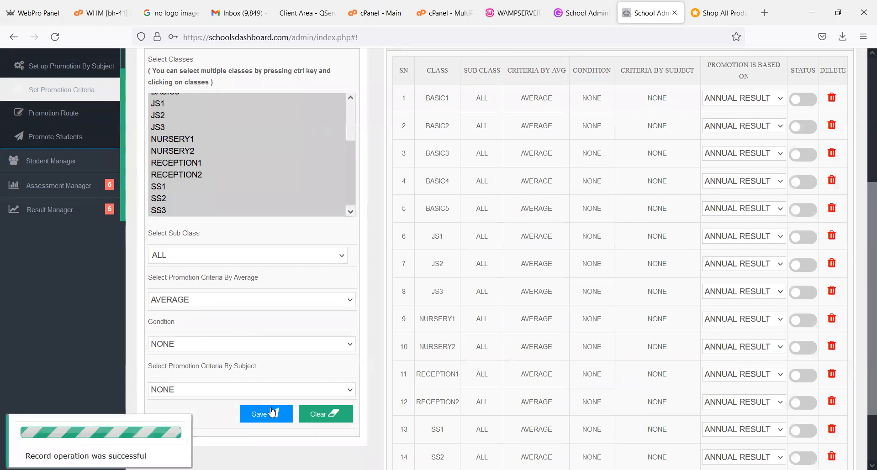
{"action": "left_click_drag", "start_coordinate": [864, 236], "coordinate": [864, 200]}
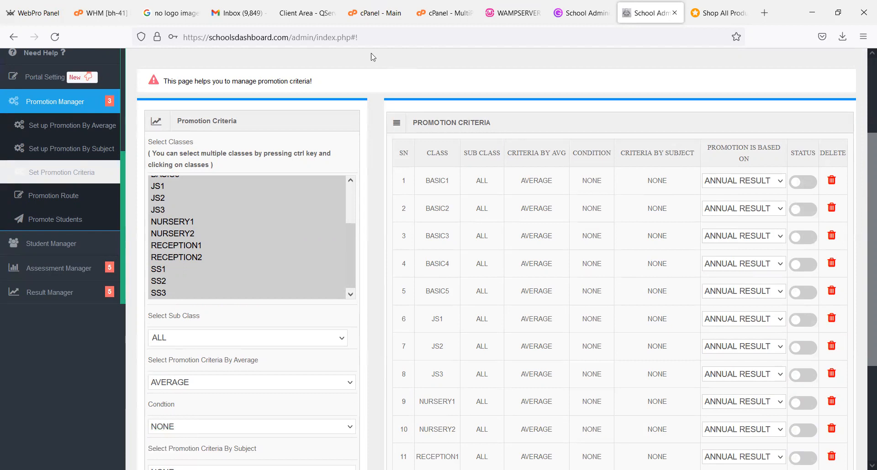
- Open the admin portal in a second tab, look through the Basic and Nursery student management options, and return to the promotion criteria
{"action": "right_click", "coordinate": [114, 179]}
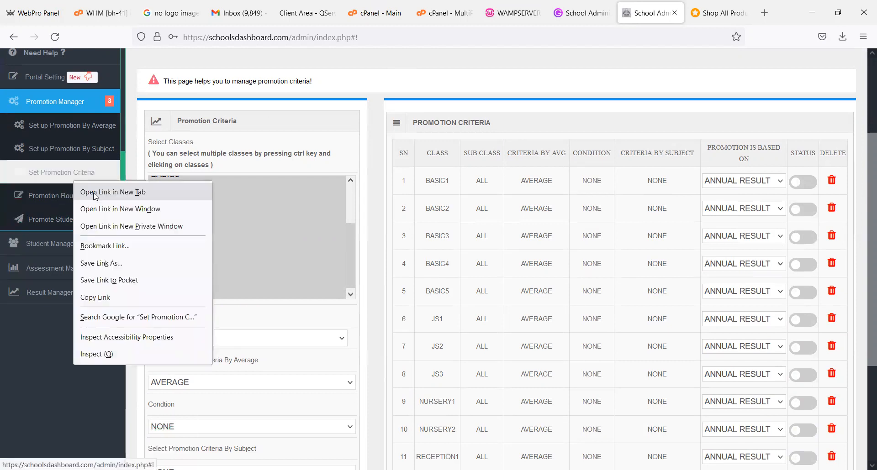
{"action": "left_click", "coordinate": [155, 190]}
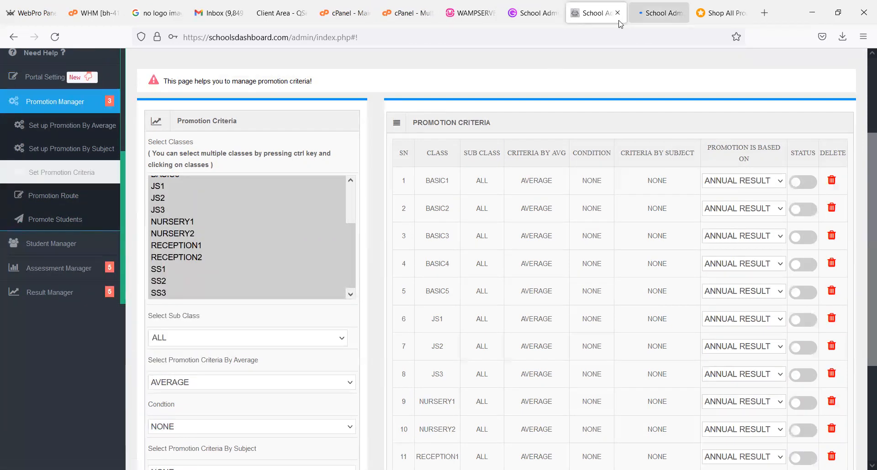
{"action": "key", "text": "ctrl+Tab"}
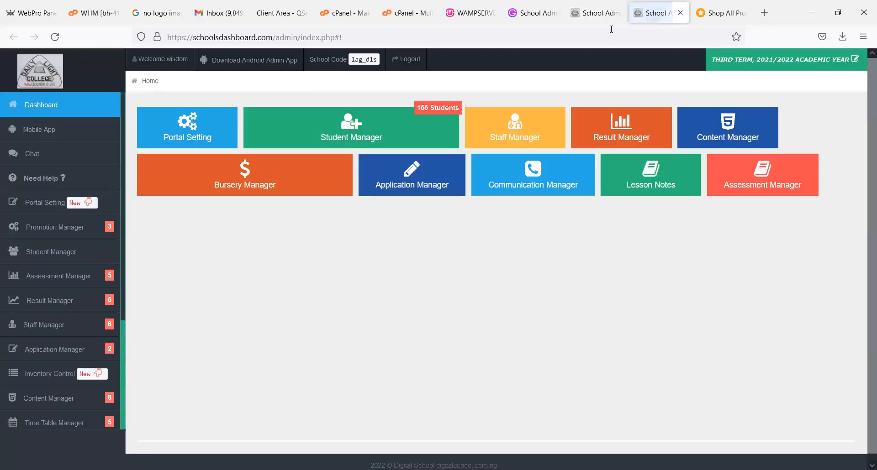
{"action": "left_click", "coordinate": [75, 252]}
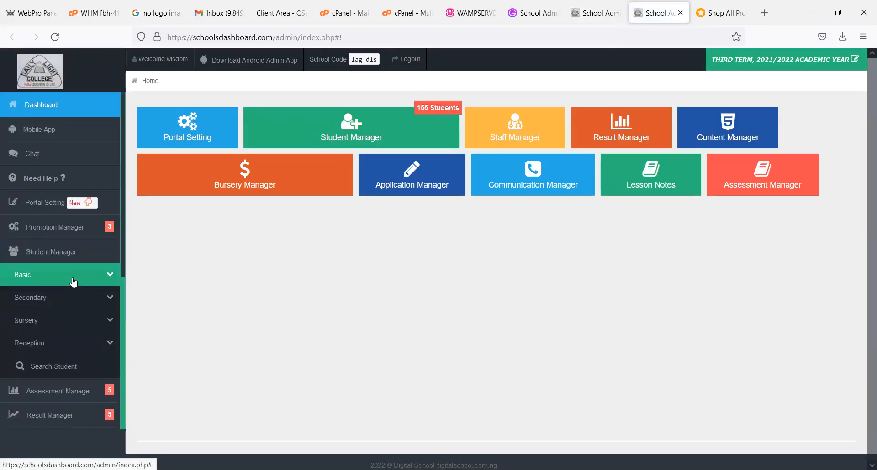
{"action": "left_click", "coordinate": [73, 281]}
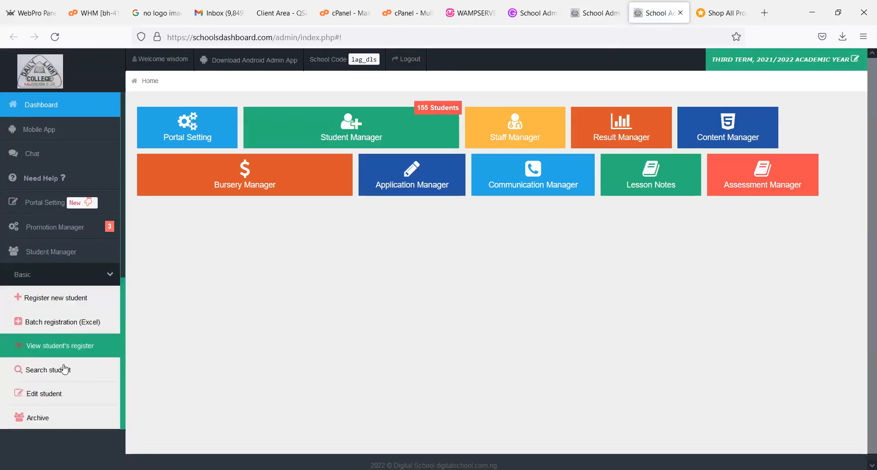
{"action": "left_click", "coordinate": [70, 395]}
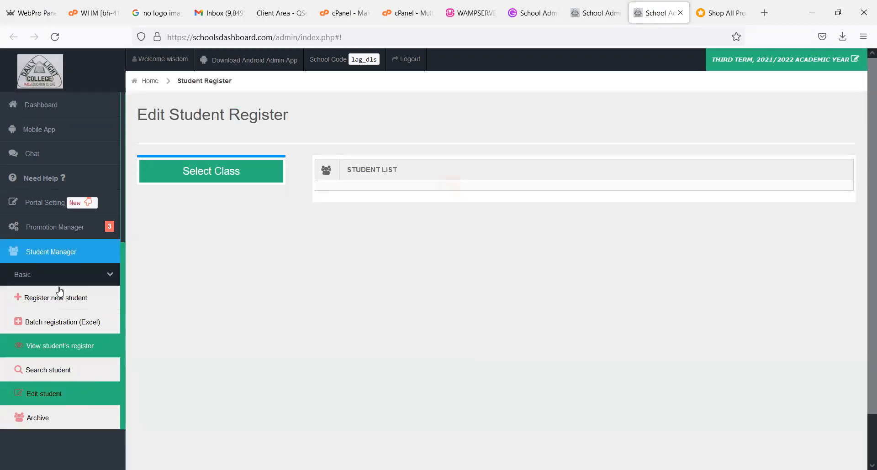
{"action": "left_click", "coordinate": [49, 276]}
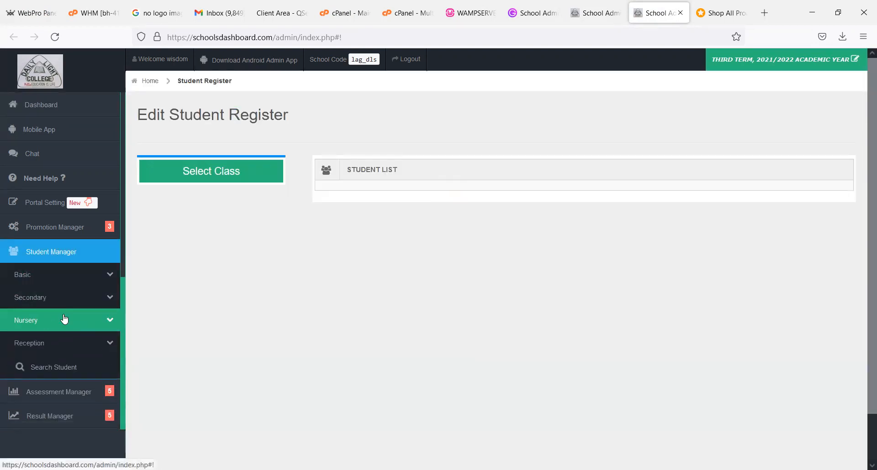
{"action": "left_click", "coordinate": [64, 320]}
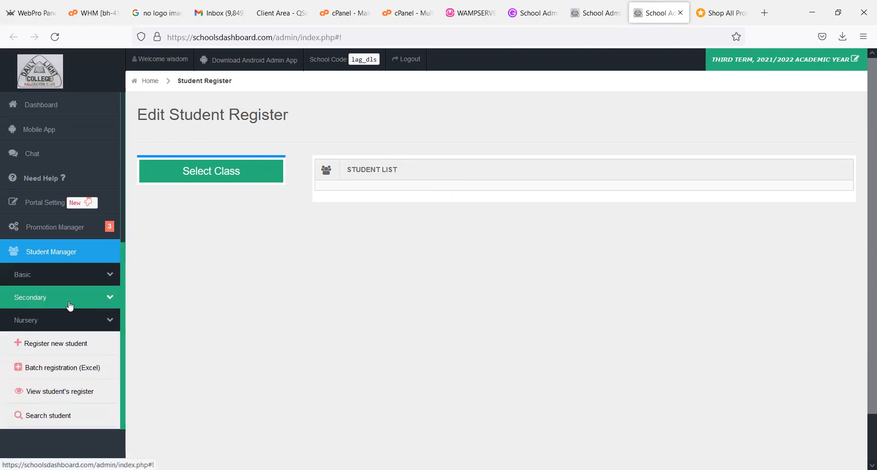
{"action": "key", "text": "ctrl+shift+Tab"}
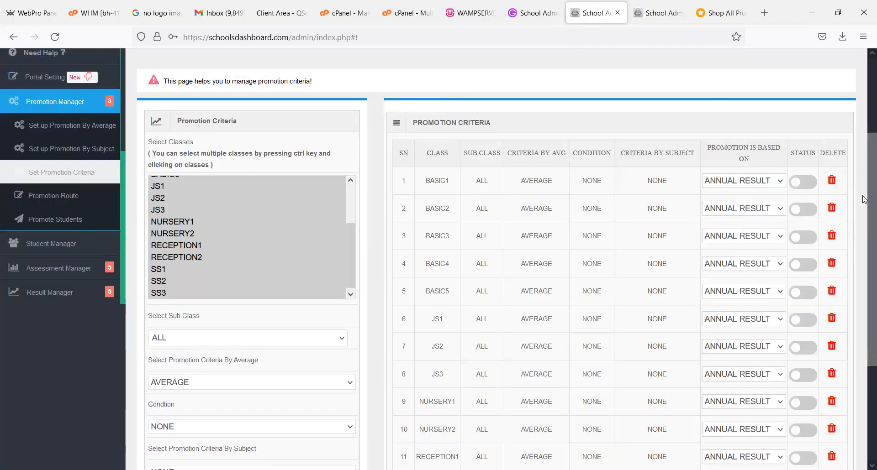
- Enable the promotion criteria status for classes JS1, JS2 and JS3
{"action": "scroll", "coordinate": [863, 206], "scroll_direction": "down", "scroll_amount": 2}
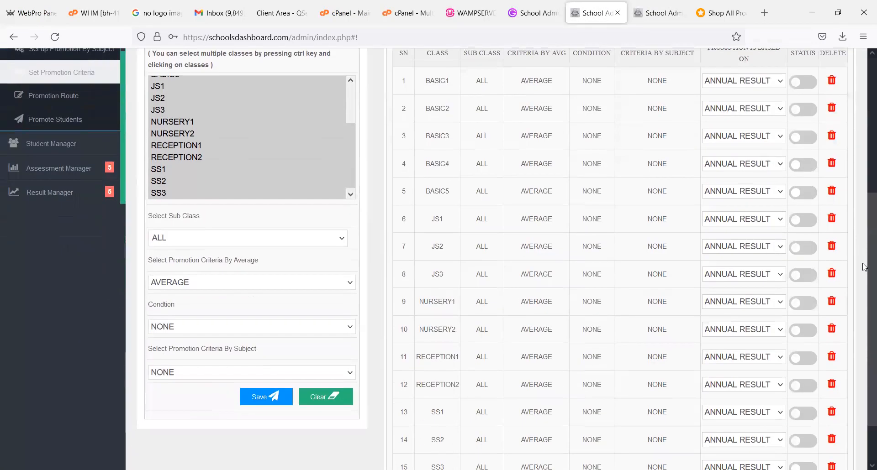
{"action": "left_click", "coordinate": [812, 223]}
{"action": "key", "text": "Return"}
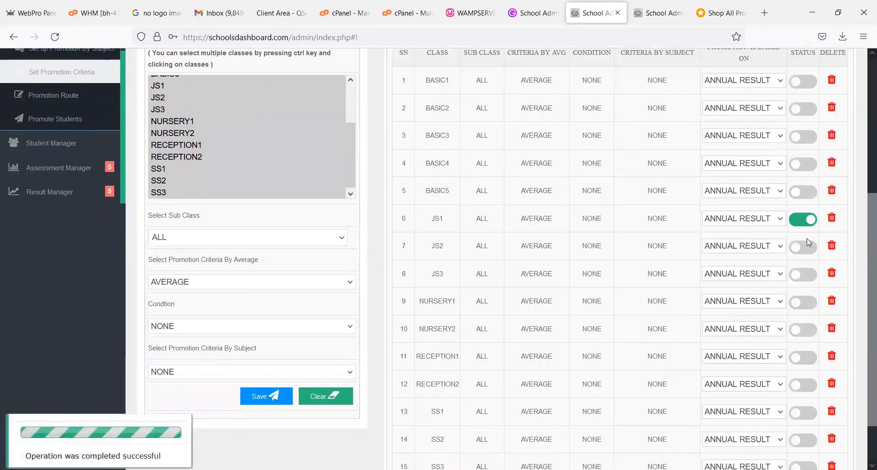
{"action": "left_click", "coordinate": [806, 252]}
{"action": "key", "text": "Return"}
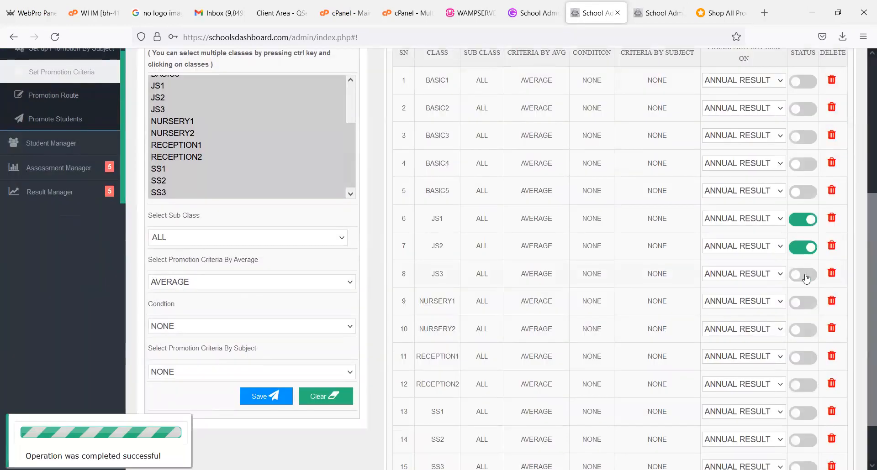
{"action": "left_click", "coordinate": [806, 274]}
{"action": "key", "text": "Return"}
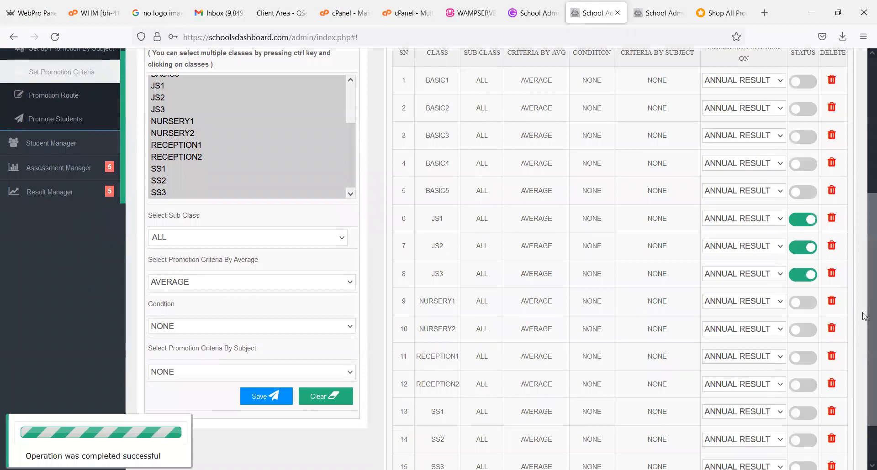
- Enable the promotion criteria status for classes SS1, SS2 and SS3
{"action": "scroll", "coordinate": [863, 316], "scroll_direction": "down", "scroll_amount": 2}
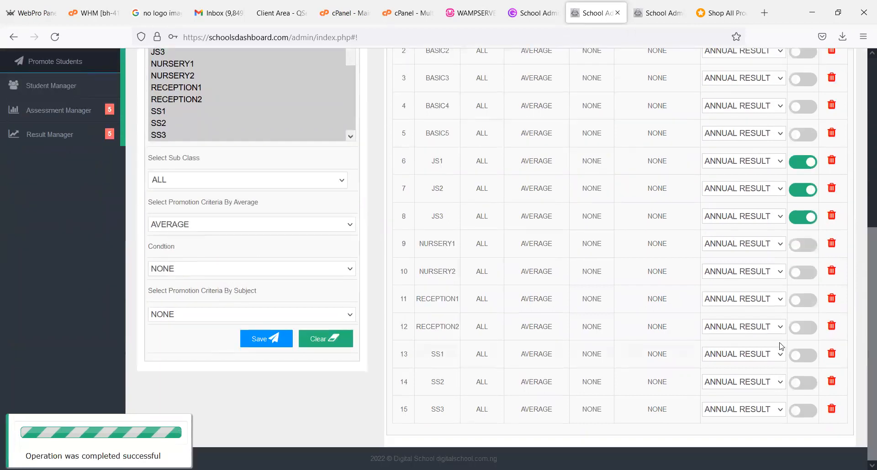
{"action": "left_click", "coordinate": [808, 355]}
{"action": "key", "text": "Return"}
{"action": "left_click", "coordinate": [803, 383]}
{"action": "key", "text": "Return"}
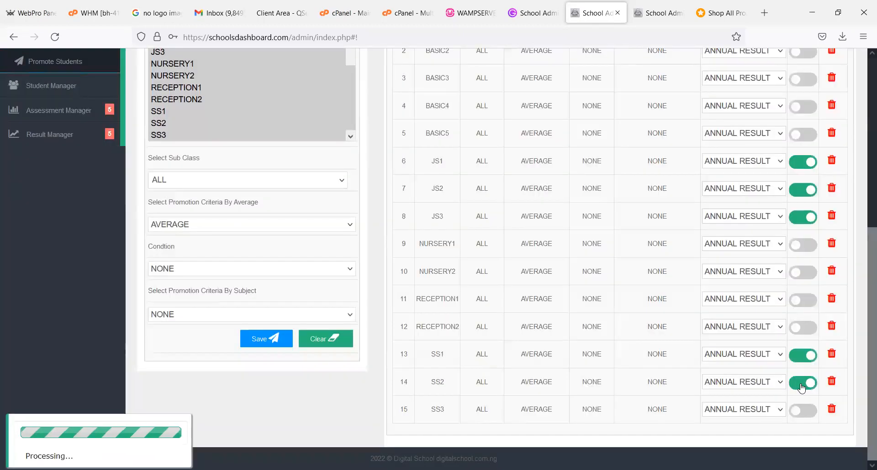
{"action": "left_click", "coordinate": [800, 414]}
{"action": "key", "text": "Return"}
- Try to base JS1's promotion on the 3RD TERM RESULT, and reload the promotion criteria page
{"action": "left_click_drag", "start_coordinate": [864, 397], "coordinate": [863, 355]}
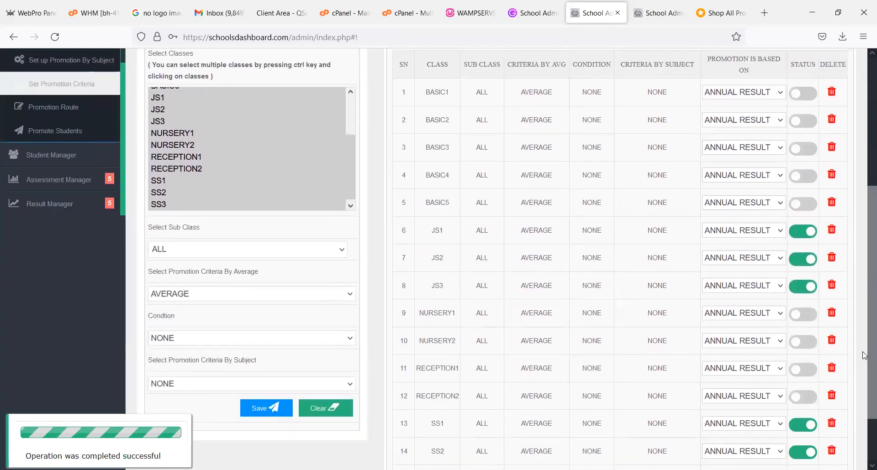
{"action": "left_click", "coordinate": [734, 236]}
{"action": "left_click", "coordinate": [732, 263]}
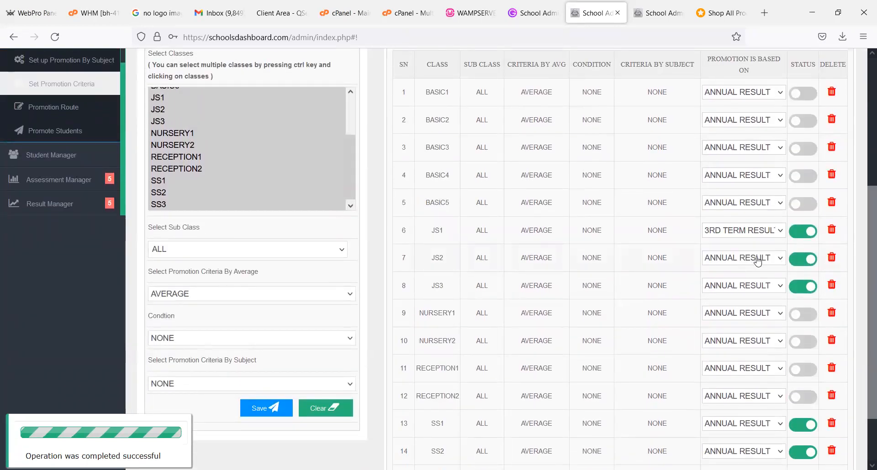
{"action": "left_click", "coordinate": [757, 260]}
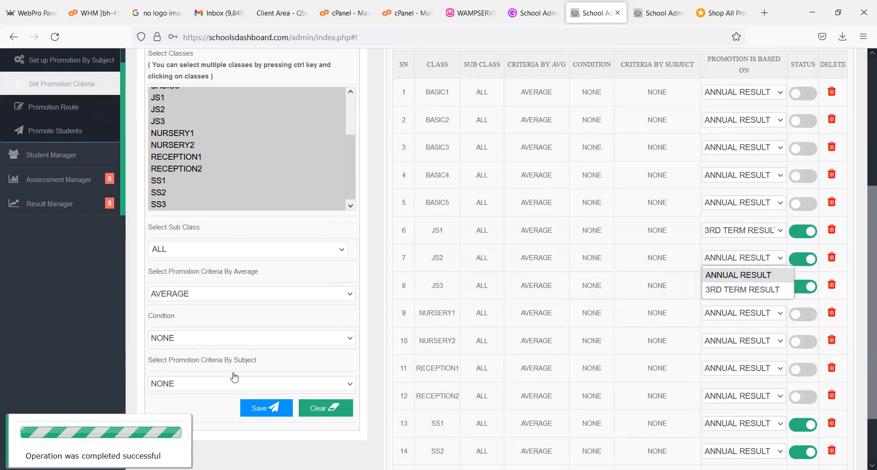
{"action": "left_click", "coordinate": [99, 91]}
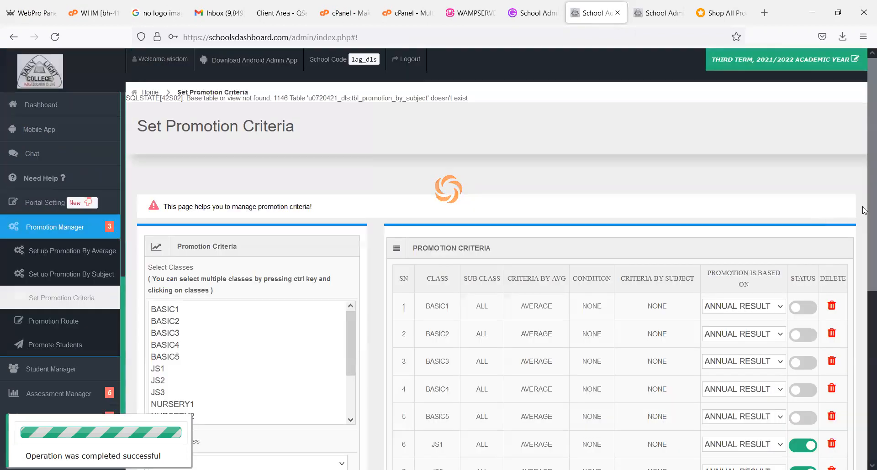
- Base the promotion of classes JS1, JS2 and JS3 on the 3RD TERM RESULT
{"action": "scroll", "coordinate": [864, 383], "scroll_direction": "down", "scroll_amount": 5}
{"action": "scroll", "coordinate": [864, 383], "scroll_direction": "down", "scroll_amount": 1}
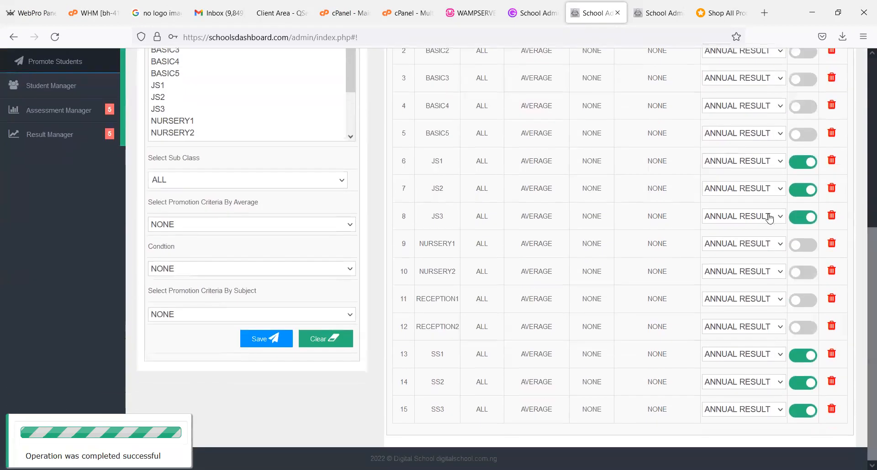
{"action": "left_click", "coordinate": [746, 162]}
{"action": "left_click", "coordinate": [745, 192]}
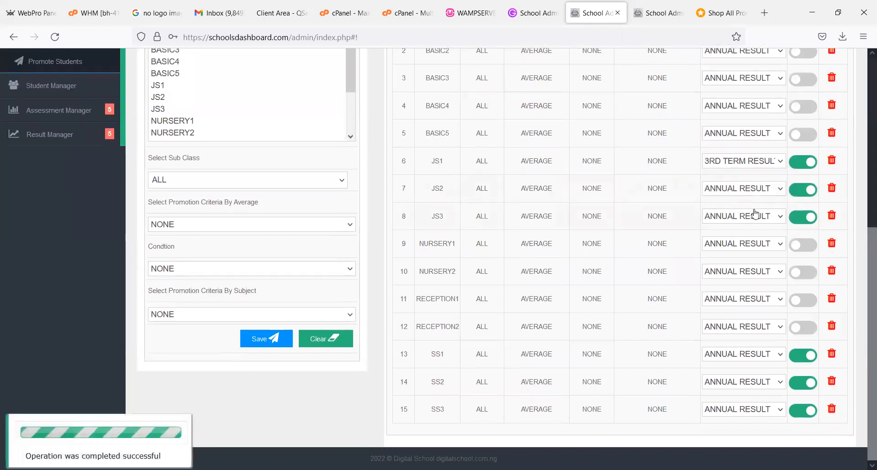
{"action": "left_click", "coordinate": [754, 192]}
{"action": "left_click", "coordinate": [745, 220]}
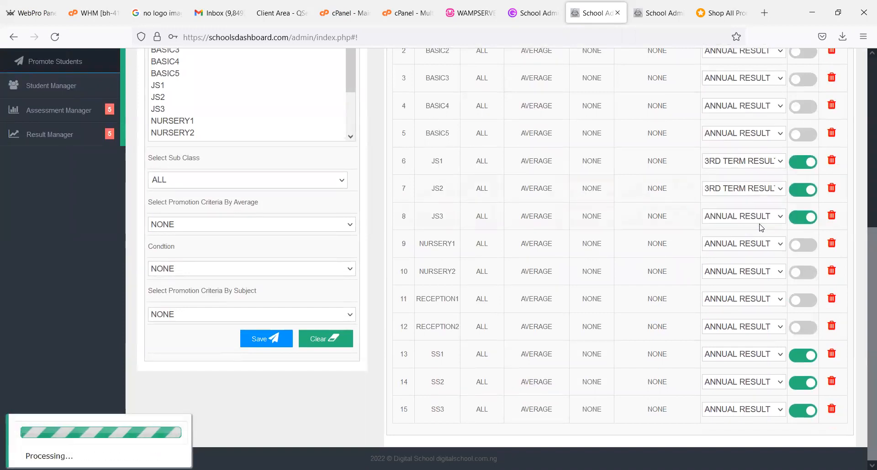
{"action": "left_click", "coordinate": [744, 216]}
{"action": "left_click", "coordinate": [745, 247]}
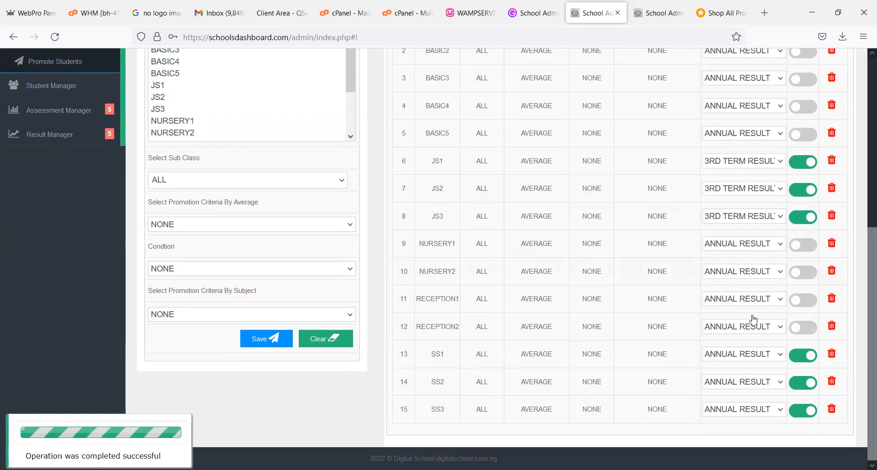
- Base the promotion of SS1 and SS2 on the 3RD TERM RESULT and of SS3 on the 1ST TERM RESULT
{"action": "left_click", "coordinate": [751, 364]}
{"action": "left_click", "coordinate": [746, 384]}
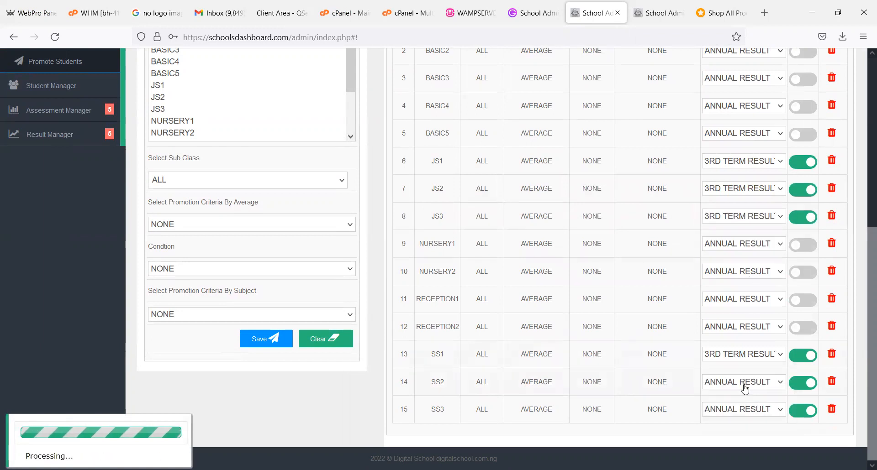
{"action": "left_click", "coordinate": [757, 388]}
{"action": "left_click", "coordinate": [750, 414]}
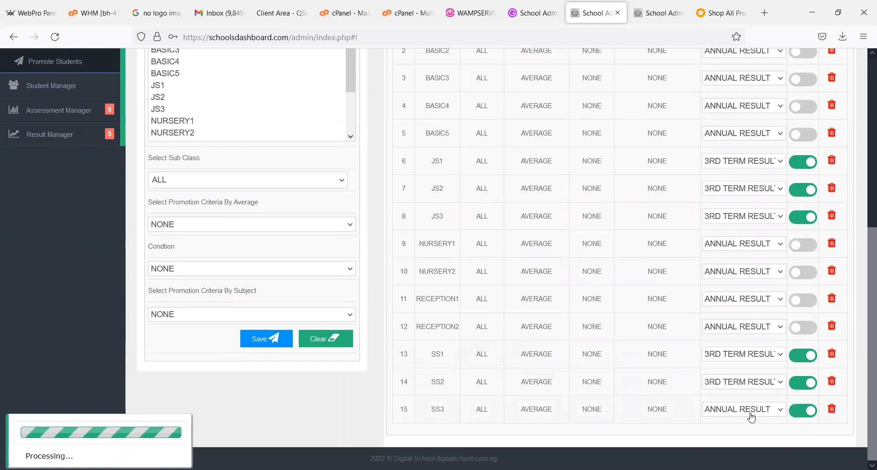
{"action": "left_click", "coordinate": [749, 414]}
{"action": "left_click", "coordinate": [739, 377]}
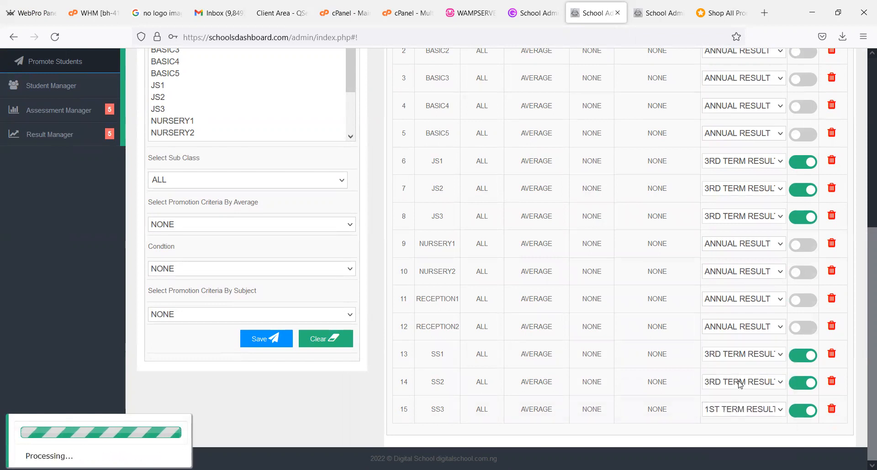
- Close the extra tab with the student register and return to the tab with the promotion criteria
{"action": "scroll", "coordinate": [865, 198], "scroll_direction": "up", "scroll_amount": 6}
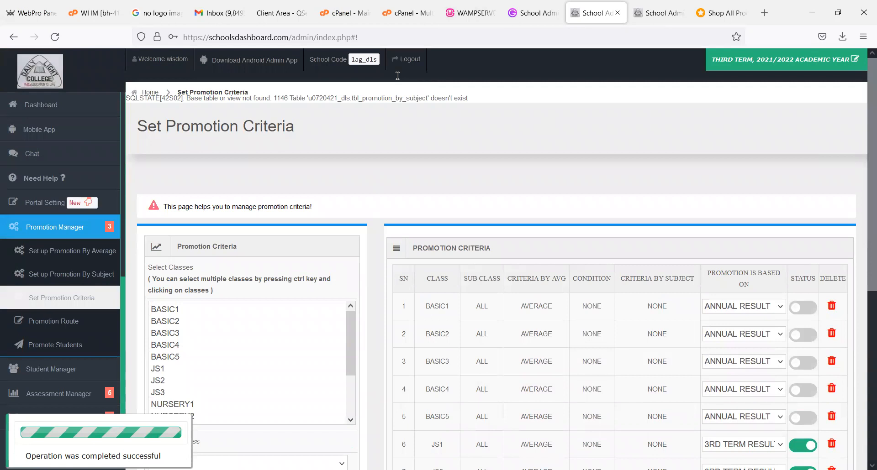
{"action": "key", "text": "ctrl+Tab"}
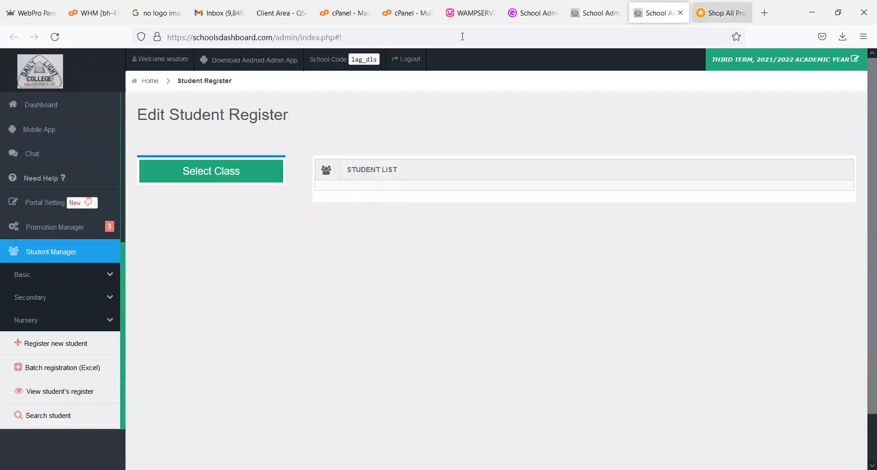
{"action": "key", "text": "ctrl+w"}
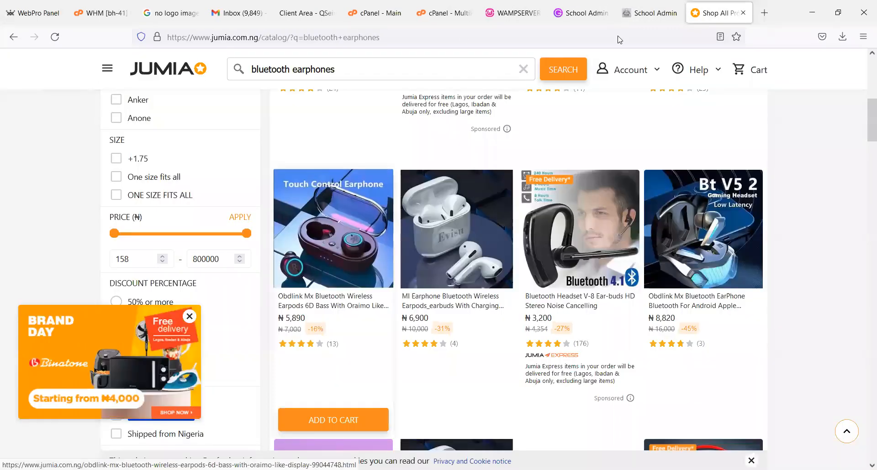
{"action": "key", "text": "ctrl+shift+Tab"}
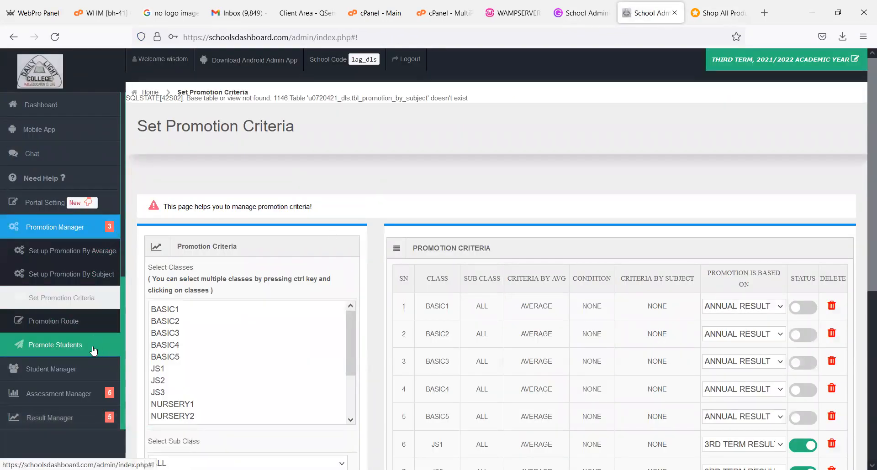
- Open the student promotion page, load the SS3 A broad sheet for FIRST TERM 2021/2022, and review the student list
{"action": "left_click", "coordinate": [94, 351]}
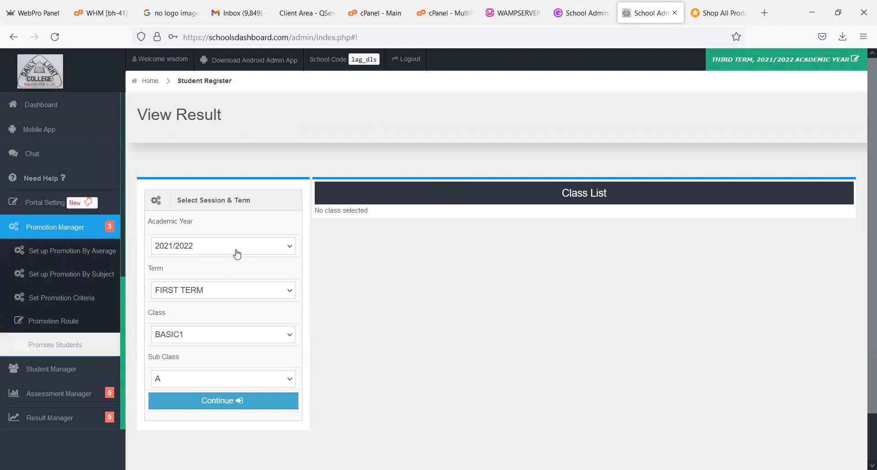
{"action": "left_click", "coordinate": [217, 336]}
{"action": "left_click", "coordinate": [187, 316]}
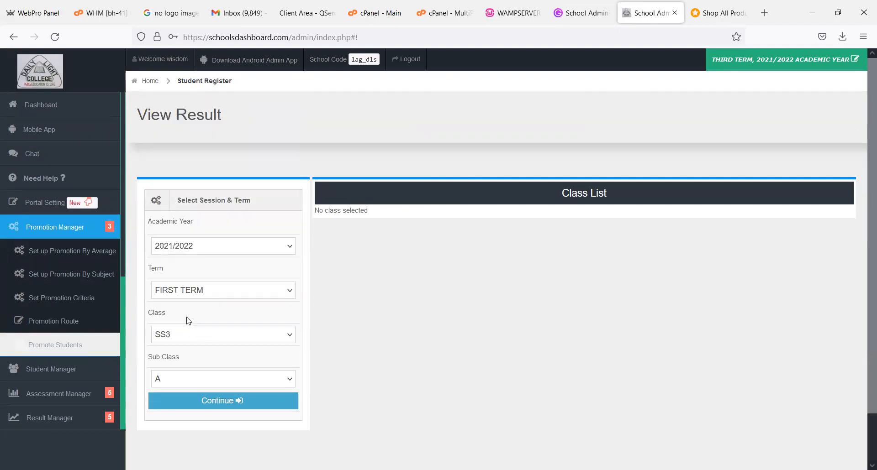
{"action": "left_click", "coordinate": [190, 404]}
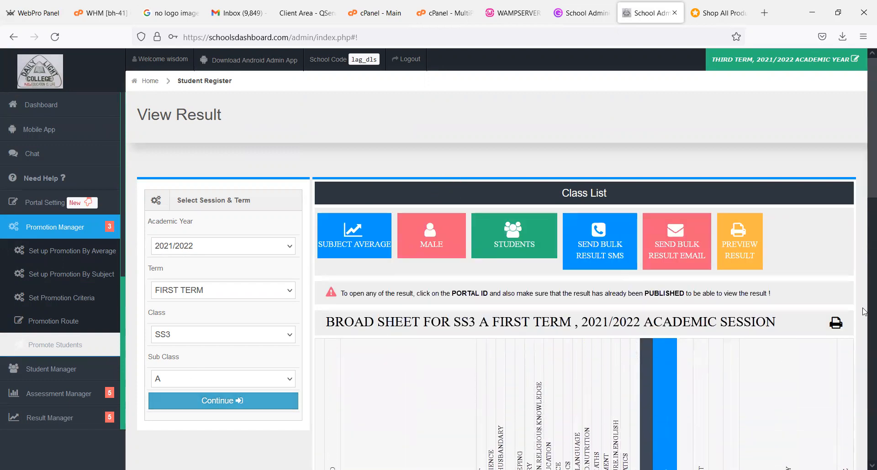
{"action": "scroll", "coordinate": [863, 381], "scroll_direction": "down", "scroll_amount": 7}
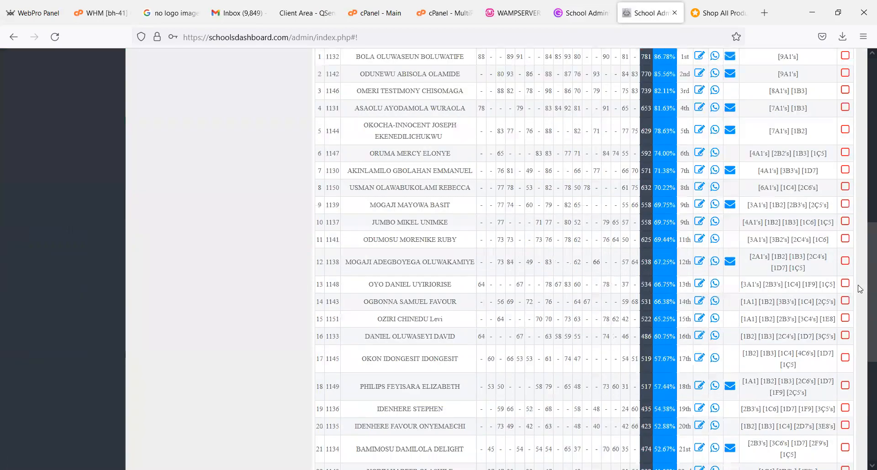
{"action": "scroll", "coordinate": [843, 249], "scroll_direction": "up", "scroll_amount": 4}
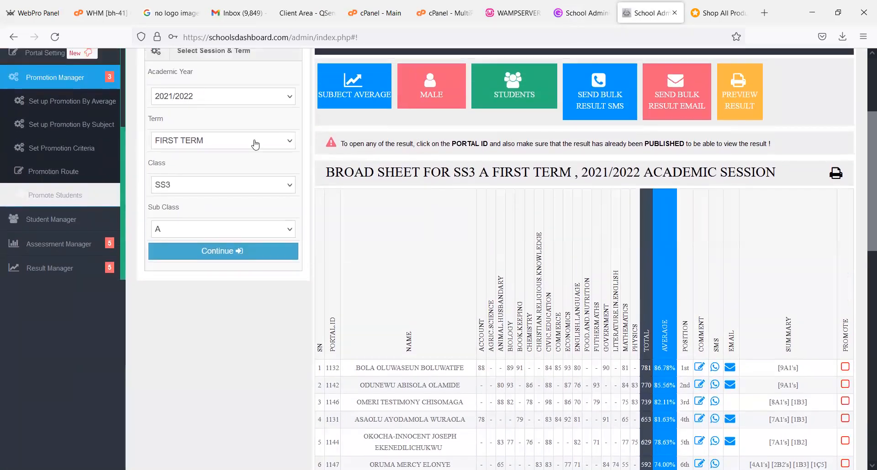
- Load the SS3 A broad sheet for the SECOND TERM of the 2021/2022 session
{"action": "left_click", "coordinate": [239, 141]}
{"action": "left_click", "coordinate": [239, 175]}
{"action": "left_click", "coordinate": [233, 259]}
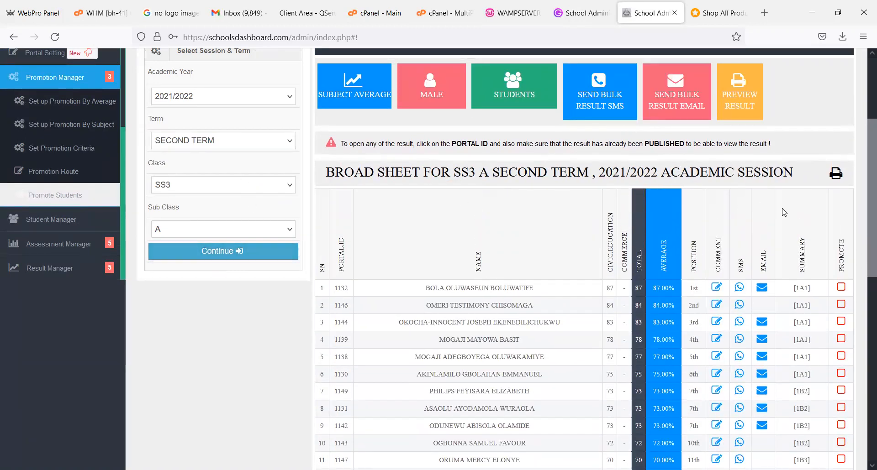
- Mark all 22 students on the SS3 A second term broad sheet for promotion
{"action": "mouse_move", "coordinate": [865, 215]}
{"action": "left_mouse_down"}
{"action": "mouse_move", "coordinate": [864, 335]}
{"action": "mouse_move", "coordinate": [865, 229]}
{"action": "left_mouse_up"}
{"action": "left_click", "coordinate": [840, 158]}
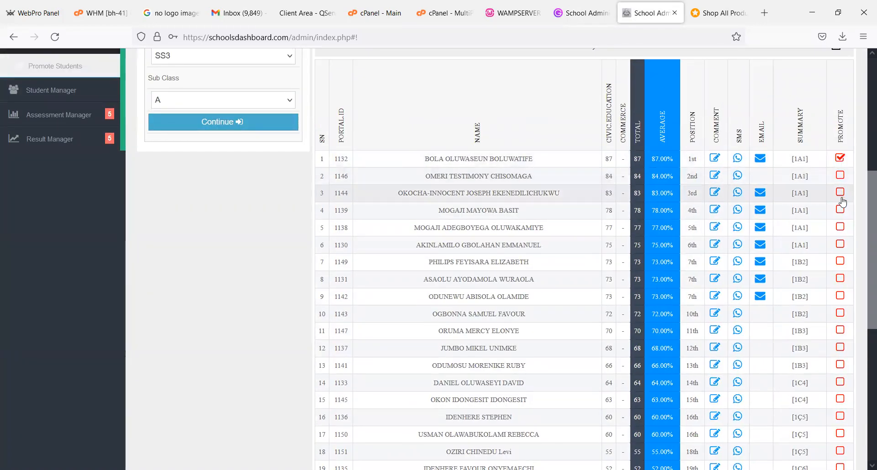
{"action": "left_click", "coordinate": [840, 175]}
{"action": "left_click", "coordinate": [839, 192]}
{"action": "left_click", "coordinate": [840, 210]}
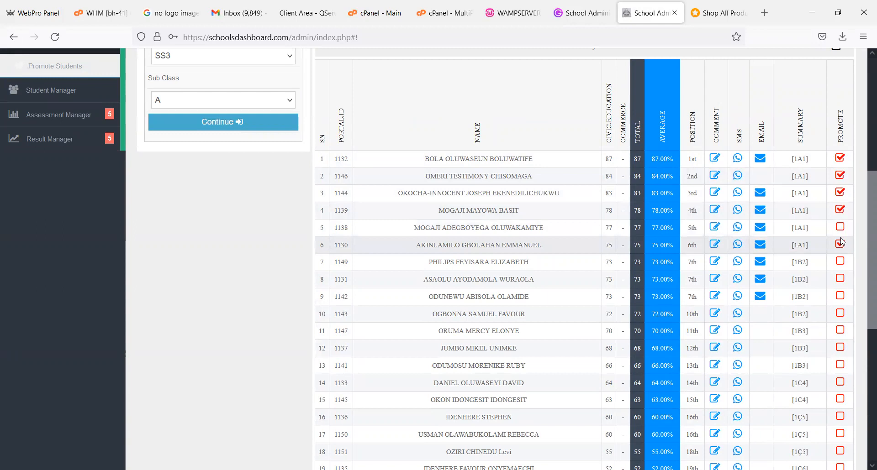
{"action": "left_click", "coordinate": [840, 227]}
{"action": "left_click", "coordinate": [842, 263]}
{"action": "left_click", "coordinate": [840, 281]}
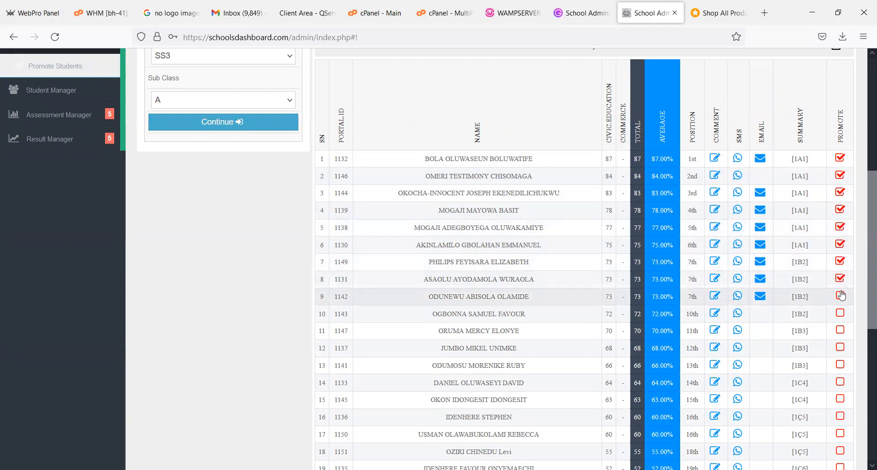
{"action": "left_click", "coordinate": [840, 315]}
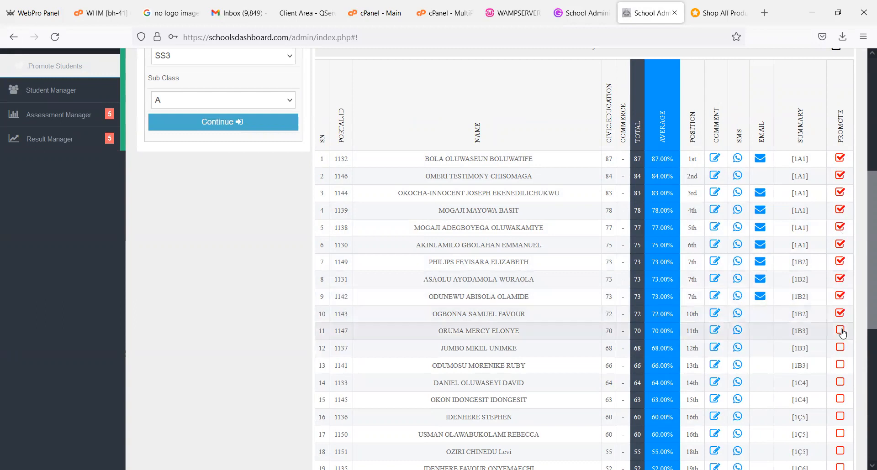
{"action": "left_click", "coordinate": [840, 348]}
{"action": "left_click", "coordinate": [841, 364]}
{"action": "left_click", "coordinate": [842, 385]}
{"action": "left_click", "coordinate": [841, 400]}
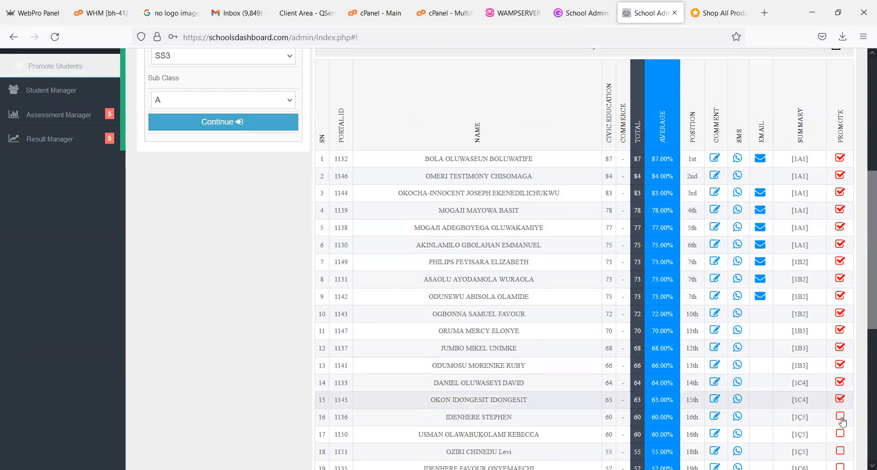
{"action": "left_click", "coordinate": [841, 417]}
{"action": "left_click_drag", "start_coordinate": [865, 328], "coordinate": [865, 401]}
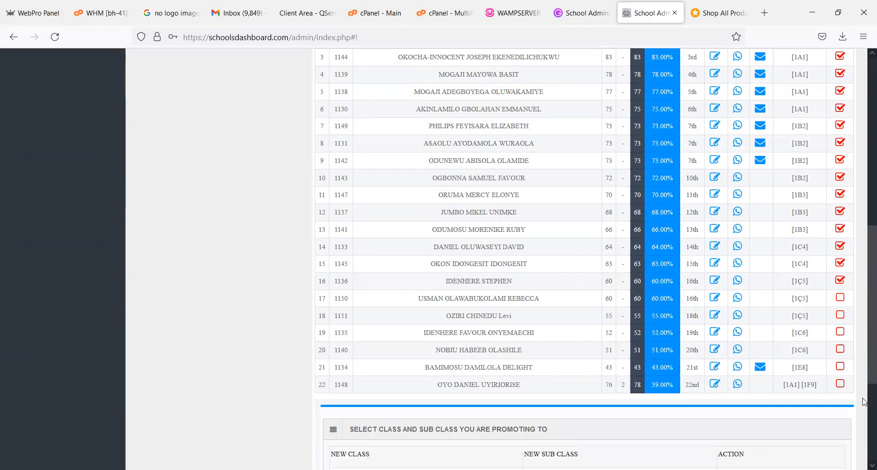
{"action": "scroll", "coordinate": [839, 227], "scroll_direction": "down", "scroll_amount": 2}
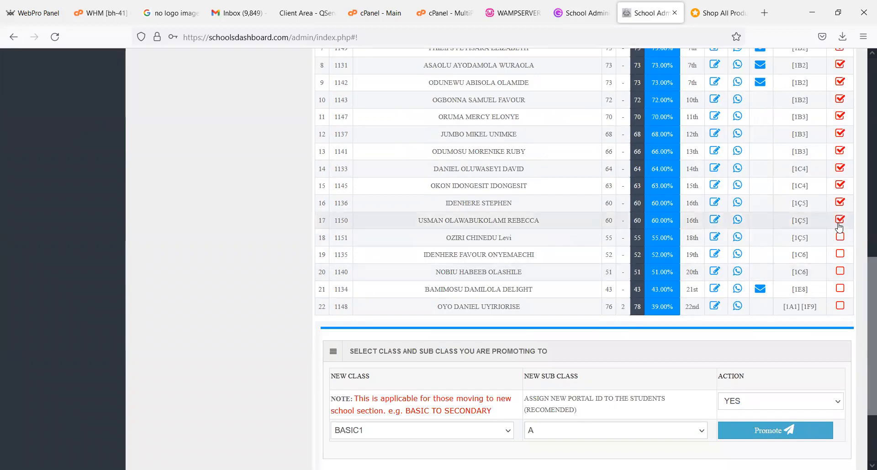
{"action": "left_click", "coordinate": [840, 237]}
{"action": "left_click", "coordinate": [840, 254]}
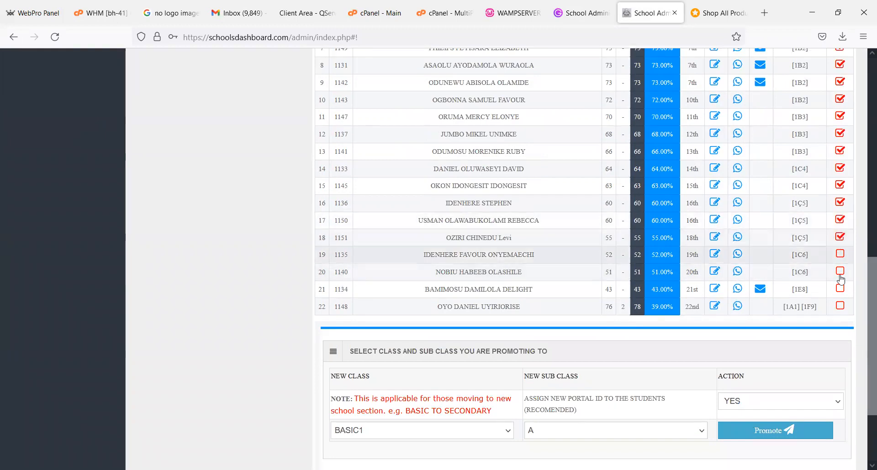
{"action": "left_click", "coordinate": [839, 271]}
{"action": "left_click", "coordinate": [840, 290]}
{"action": "left_click", "coordinate": [840, 306]}
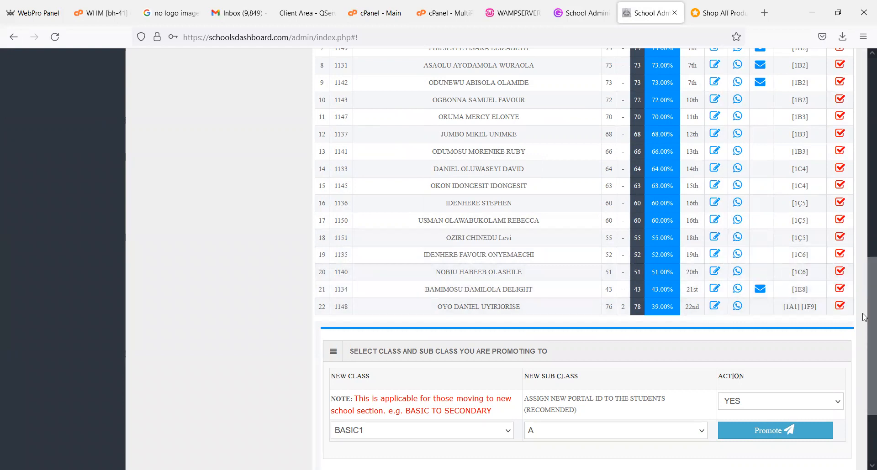
- Set the new class to ARCHIVE and promote the marked SS3 A students to ARCHIVE A
{"action": "scroll", "coordinate": [864, 317], "scroll_direction": "down", "scroll_amount": 3}
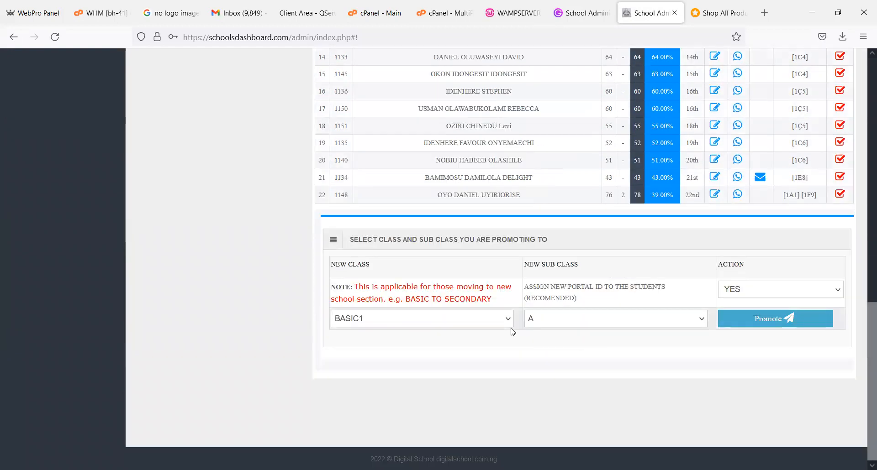
{"action": "left_click", "coordinate": [503, 322]}
{"action": "left_click", "coordinate": [490, 298]}
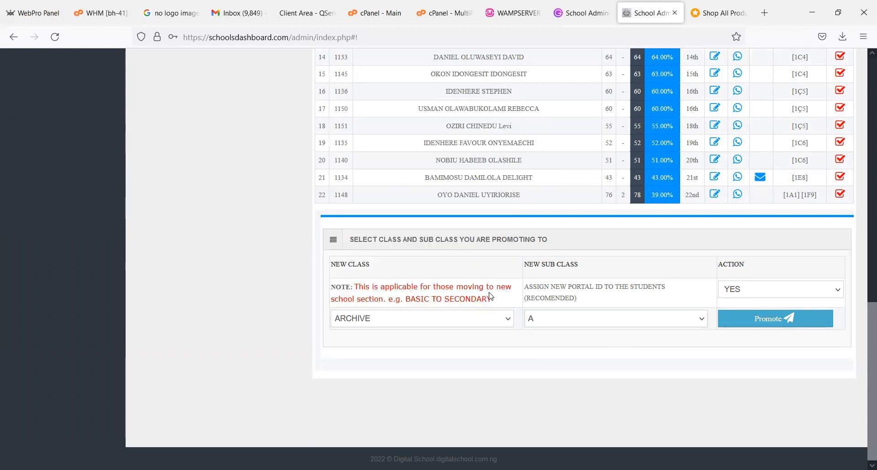
{"action": "mouse_move", "coordinate": [867, 377]}
{"action": "left_mouse_down"}
{"action": "mouse_move", "coordinate": [868, 347]}
{"action": "mouse_move", "coordinate": [866, 374]}
{"action": "left_mouse_up"}
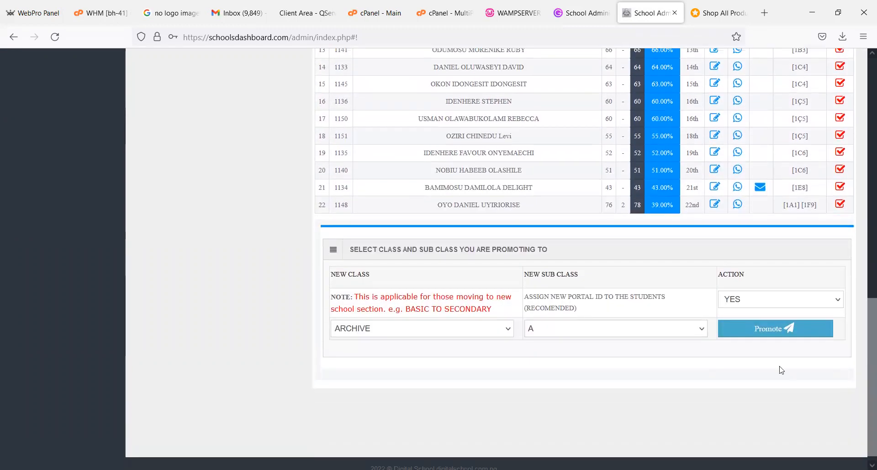
{"action": "left_click", "coordinate": [496, 338]}
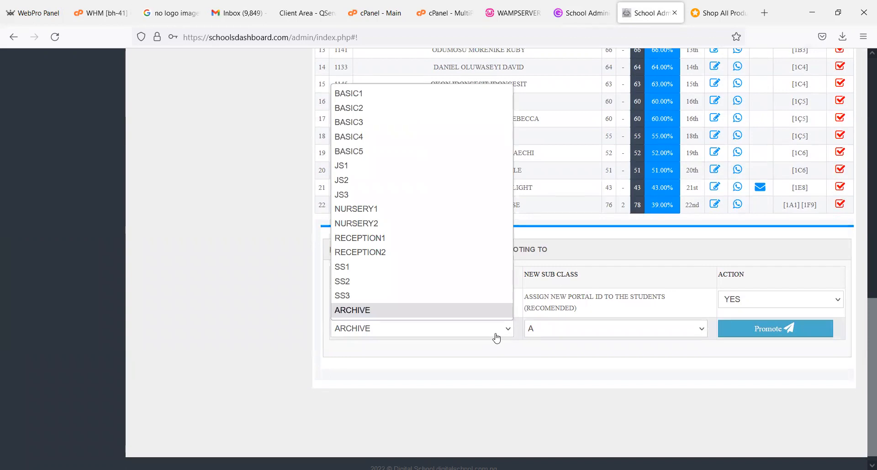
{"action": "left_click", "coordinate": [497, 339]}
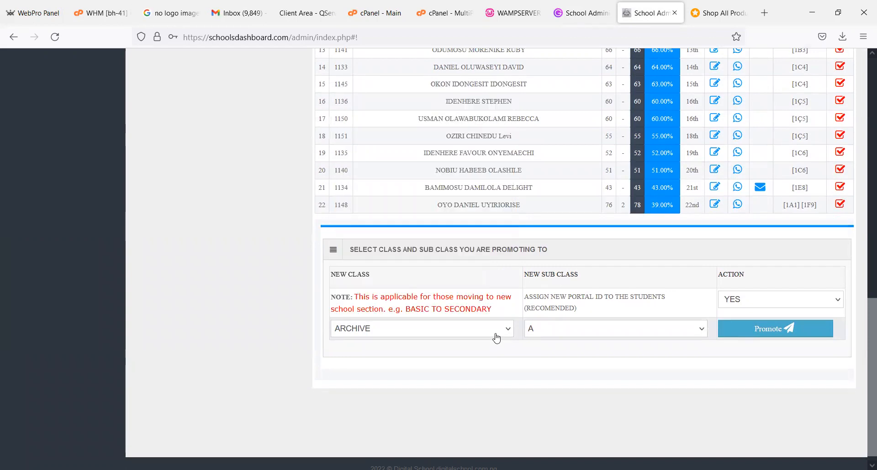
{"action": "left_click", "coordinate": [808, 330]}
{"action": "left_click", "coordinate": [485, 279]}
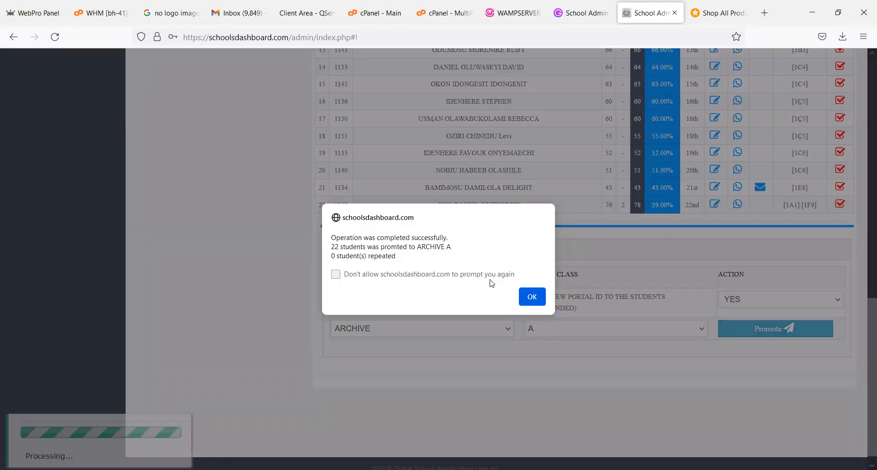
{"action": "left_click", "coordinate": [532, 297]}
- Reload the SS3 A second term broad sheet to check the students' promotion status
{"action": "scroll", "coordinate": [840, 153], "scroll_direction": "up", "scroll_amount": 2}
{"action": "scroll", "coordinate": [288, 286], "scroll_direction": "up", "scroll_amount": 10}
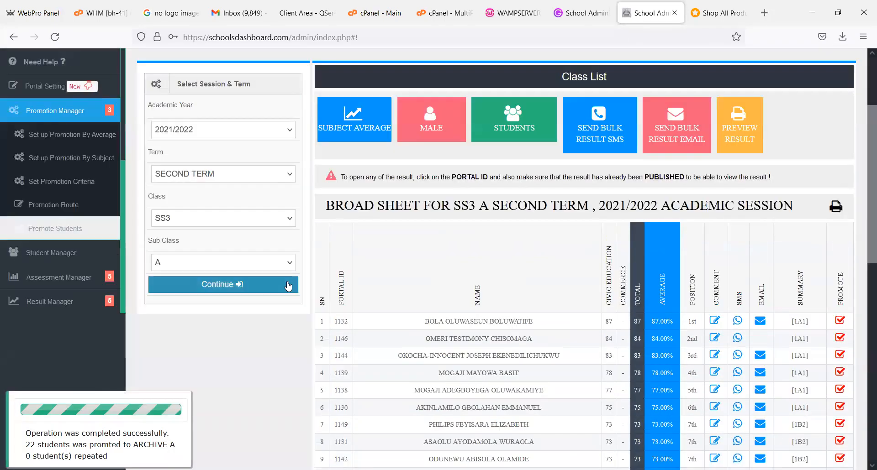
{"action": "left_click", "coordinate": [287, 284]}
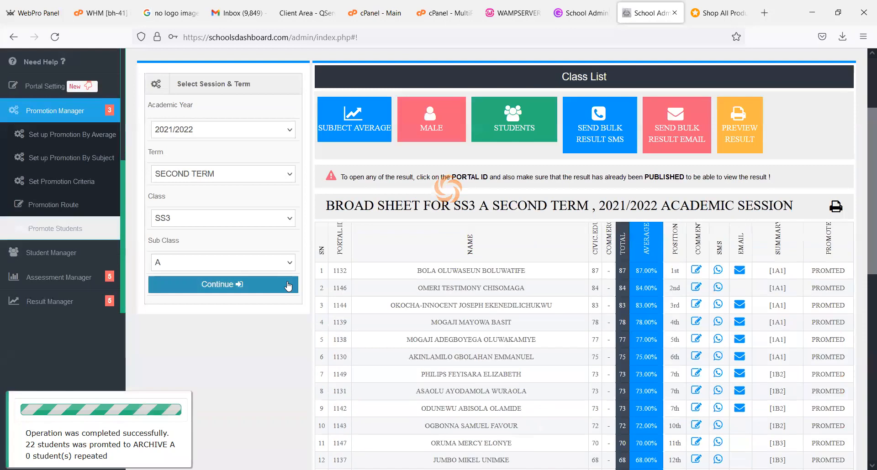
- Load the SS2 A broad sheet for SECOND TERM, and switch it to THIRD TERM of 2021/2022
{"action": "left_click", "coordinate": [195, 222]}
{"action": "left_click", "coordinate": [183, 416]}
{"action": "left_click", "coordinate": [202, 288]}
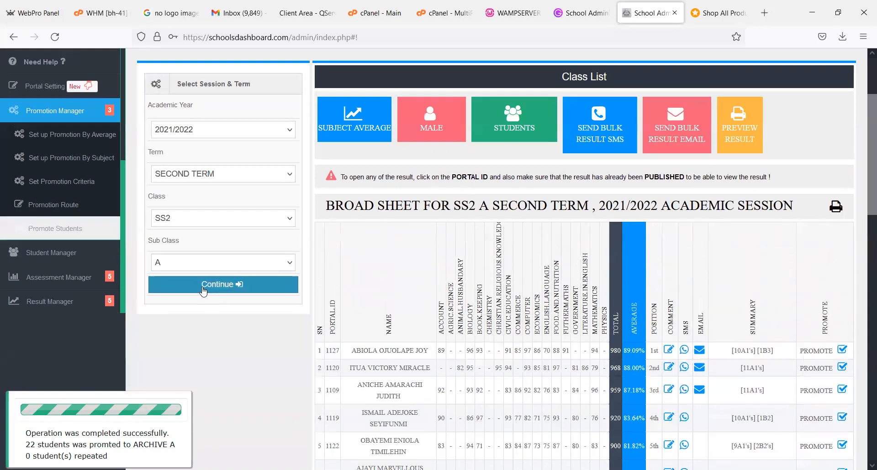
{"action": "left_click", "coordinate": [247, 174]}
{"action": "left_click", "coordinate": [213, 223]}
{"action": "left_click", "coordinate": [216, 285]}
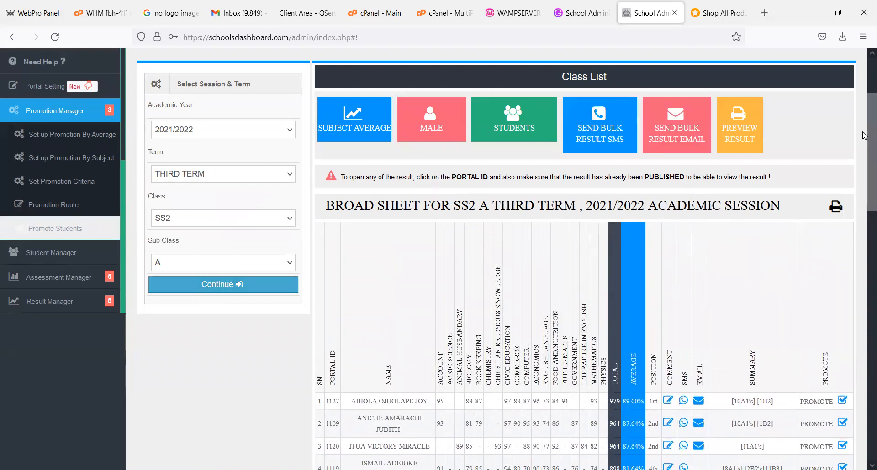
- Review the promotion marks on the SS2 A third term broad sheet, toggling the last student's DON'T PROMOTE checkbox on and off
{"action": "scroll", "coordinate": [864, 219], "scroll_direction": "down", "scroll_amount": 2}
{"action": "scroll", "coordinate": [864, 347], "scroll_direction": "down", "scroll_amount": 2}
{"action": "scroll", "coordinate": [864, 377], "scroll_direction": "down", "scroll_amount": 10}
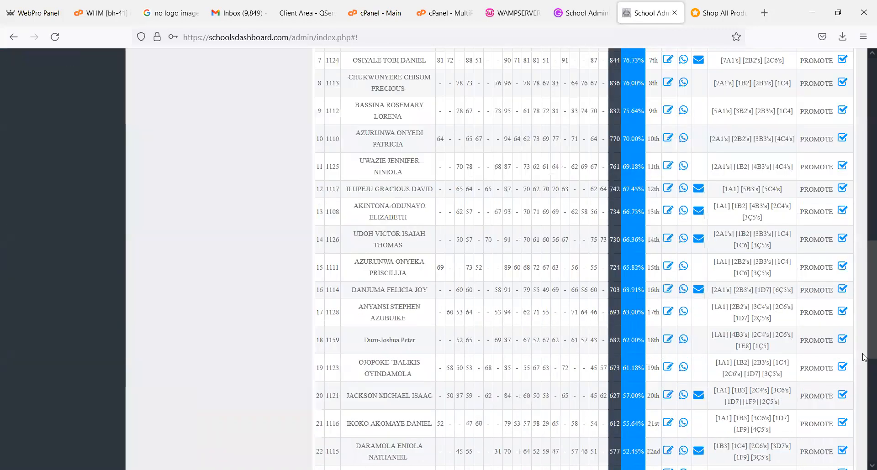
{"action": "scroll", "coordinate": [858, 347], "scroll_direction": "up", "scroll_amount": 1}
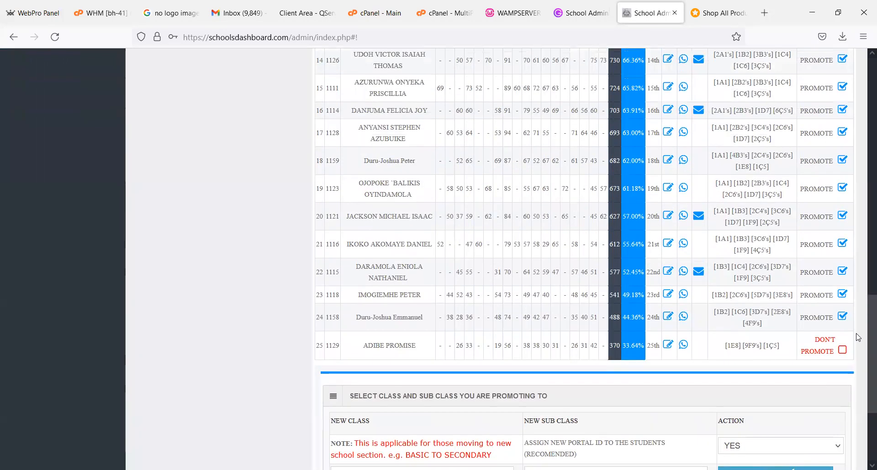
{"action": "scroll", "coordinate": [816, 205], "scroll_direction": "up", "scroll_amount": 7}
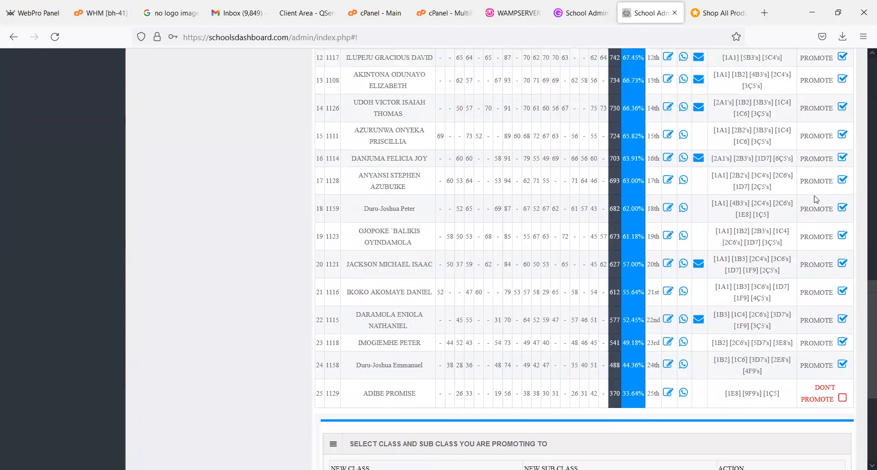
{"action": "scroll", "coordinate": [857, 316], "scroll_direction": "down", "scroll_amount": 3}
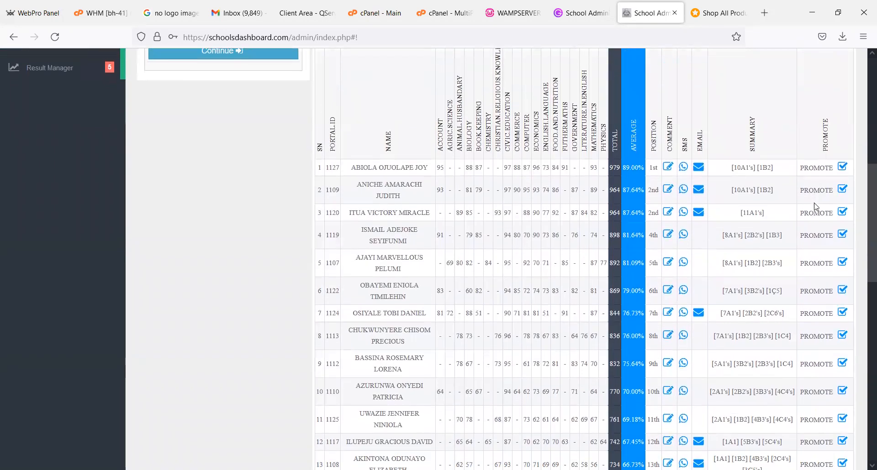
{"action": "scroll", "coordinate": [857, 316], "scroll_direction": "down", "scroll_amount": 5}
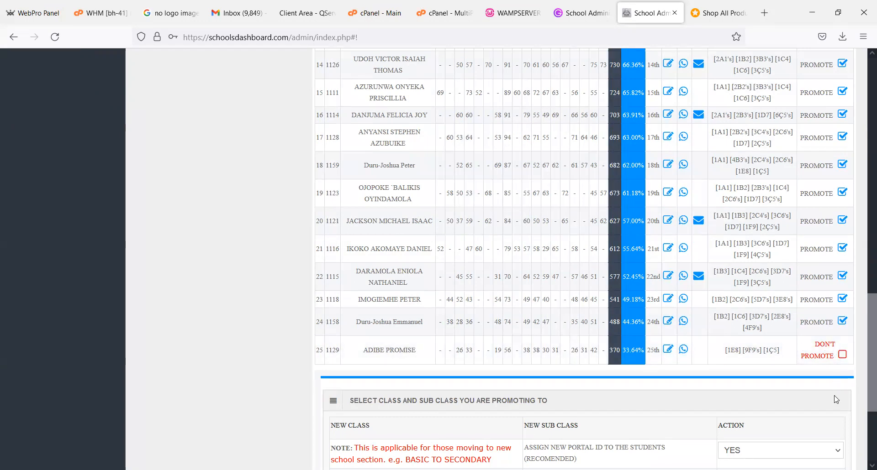
{"action": "left_click", "coordinate": [841, 355]}
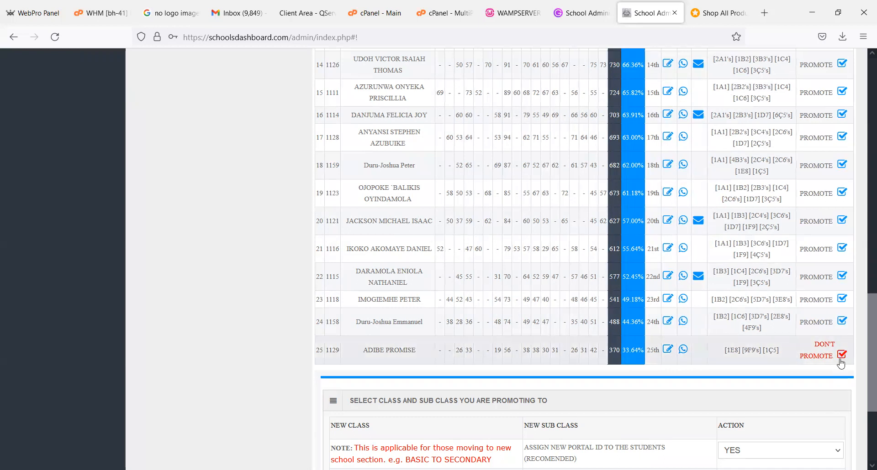
{"action": "left_click", "coordinate": [840, 360]}
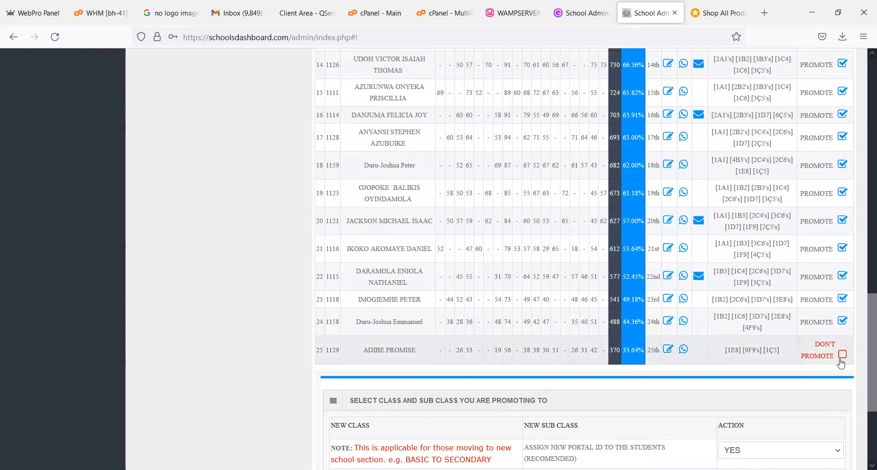
- Promote the marked SS2 A students to SS3 A, leaving the last student unmarked
{"action": "scroll", "coordinate": [547, 387], "scroll_direction": "down", "scroll_amount": 3}
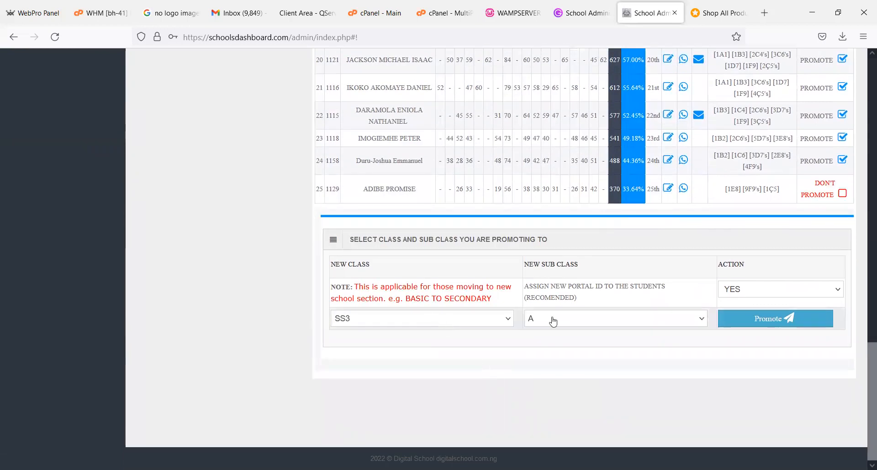
{"action": "left_click", "coordinate": [760, 324]}
{"action": "left_click", "coordinate": [488, 279]}
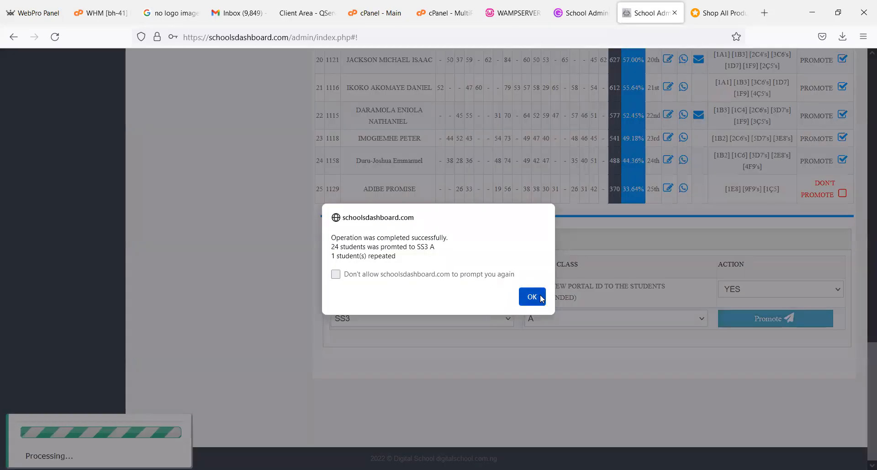
{"action": "left_click", "coordinate": [532, 298]}
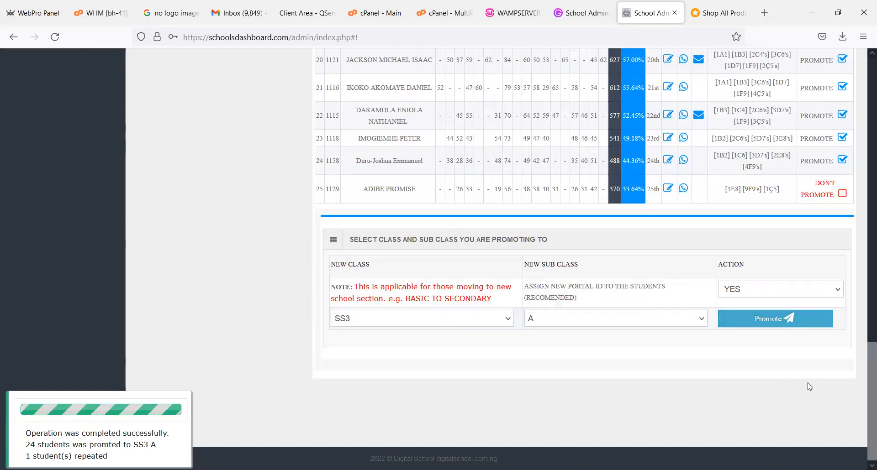
- Reload the SS2 A third term broad sheet to check which students have been promoted
{"action": "scroll", "coordinate": [862, 246], "scroll_direction": "up", "scroll_amount": 5}
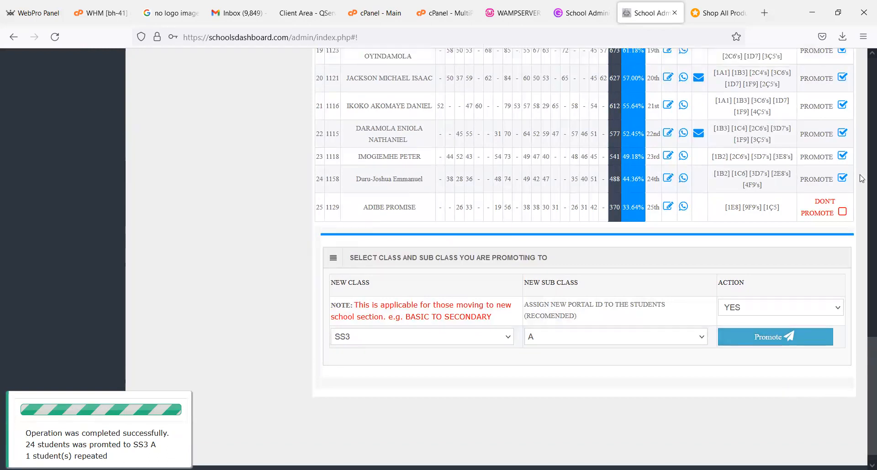
{"action": "scroll", "coordinate": [857, 172], "scroll_direction": "up", "scroll_amount": 10}
{"action": "scroll", "coordinate": [854, 178], "scroll_direction": "down", "scroll_amount": 3}
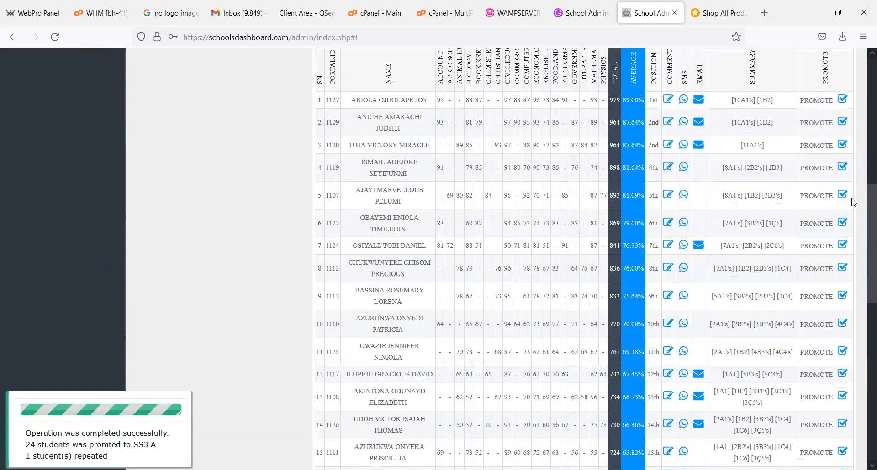
{"action": "scroll", "coordinate": [194, 217], "scroll_direction": "up", "scroll_amount": 6}
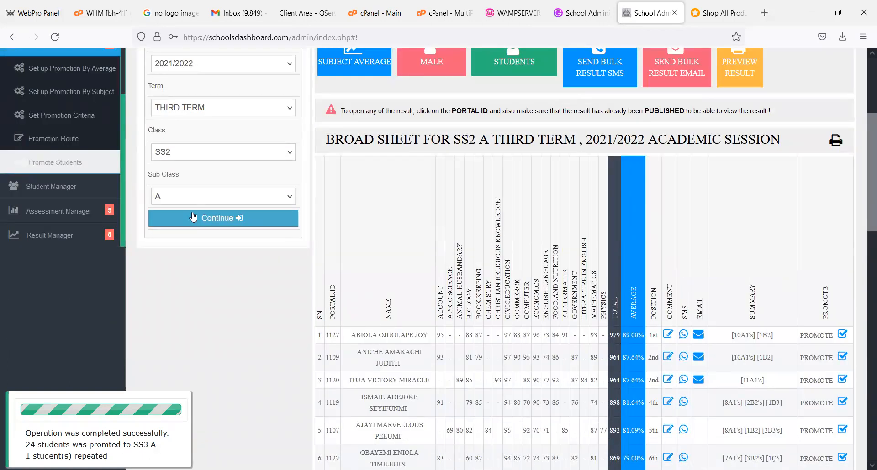
{"action": "left_click", "coordinate": [193, 217]}
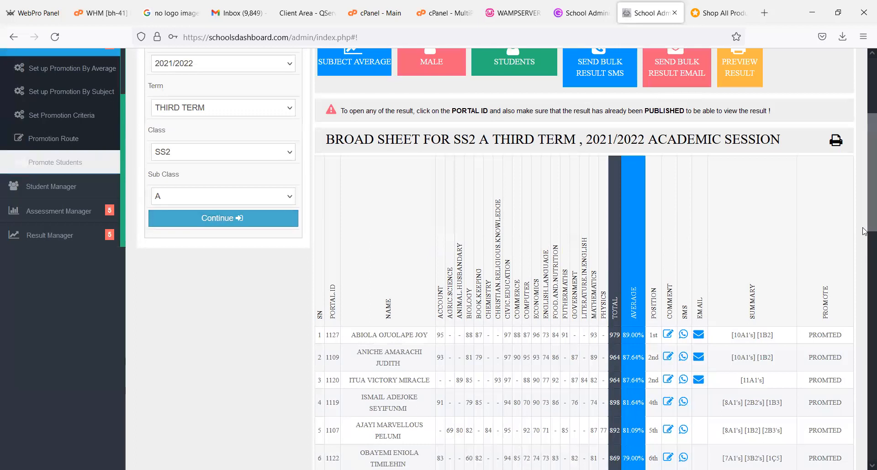
- Open a second copy of the admin dashboard in a new browser tab and return to the SS2 A broad sheet
{"action": "scroll", "coordinate": [233, 223], "scroll_direction": "up", "scroll_amount": 3}
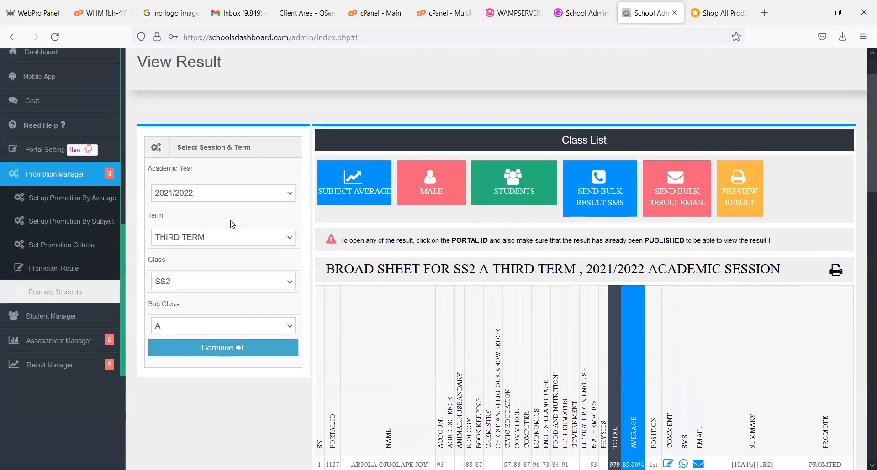
{"action": "right_click", "coordinate": [81, 181]}
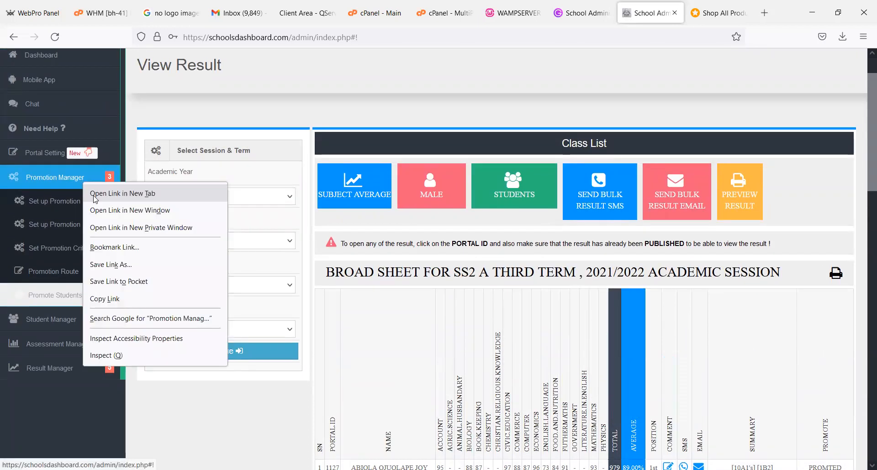
{"action": "left_click", "coordinate": [117, 188]}
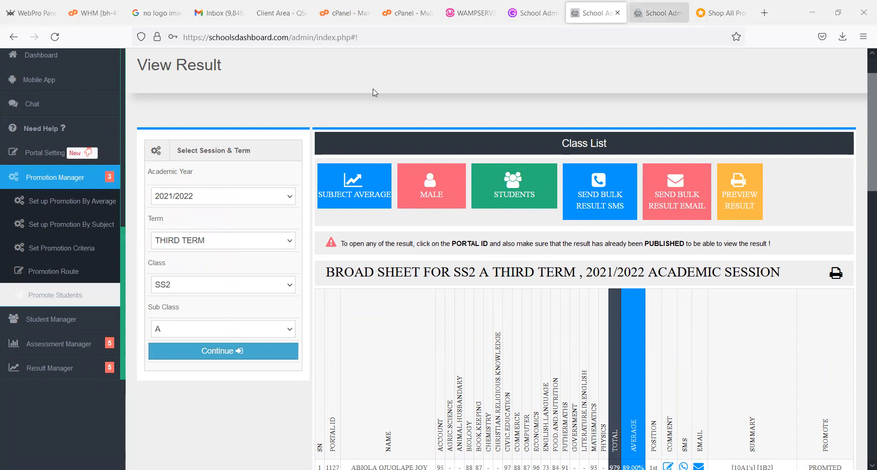
{"action": "key", "text": "ctrl+Tab"}
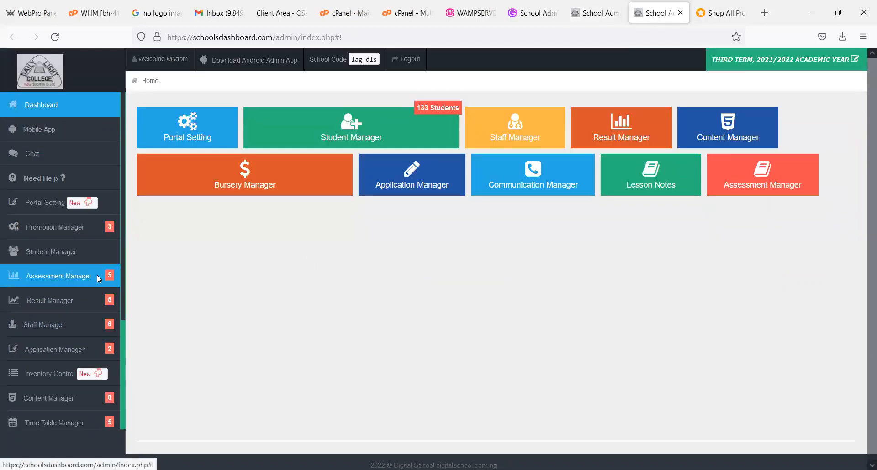
{"action": "left_click", "coordinate": [593, 13]}
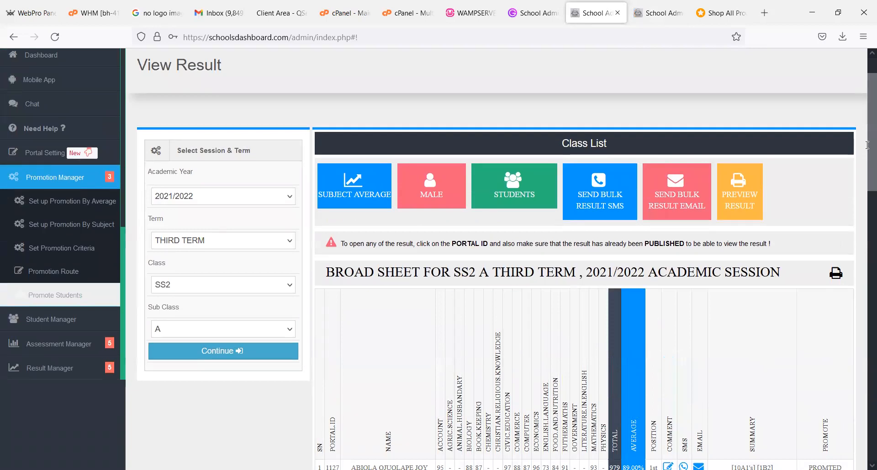
- Load the SS1 A broad sheet for THIRD TERM of 2021/2022 and review its promotion marks and destination class settings
{"action": "left_click_drag", "start_coordinate": [866, 145], "coordinate": [842, 165]}
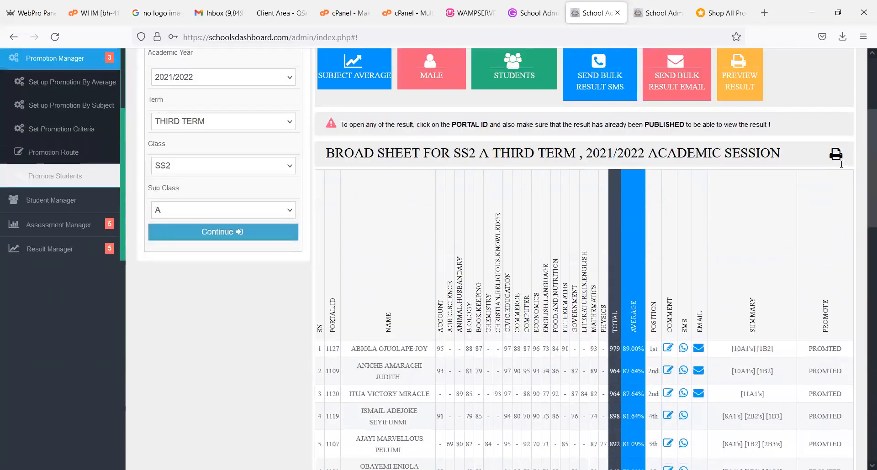
{"action": "scroll", "coordinate": [842, 164], "scroll_direction": "up", "scroll_amount": 2}
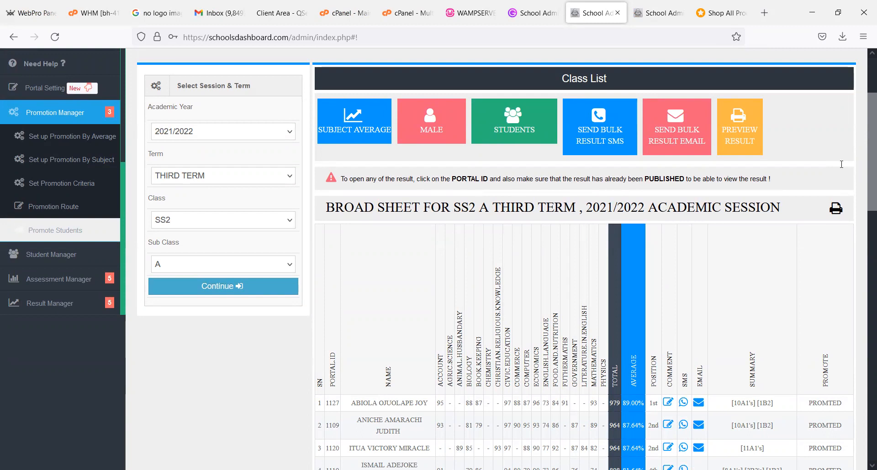
{"action": "left_click", "coordinate": [274, 221]}
{"action": "left_click", "coordinate": [210, 412]}
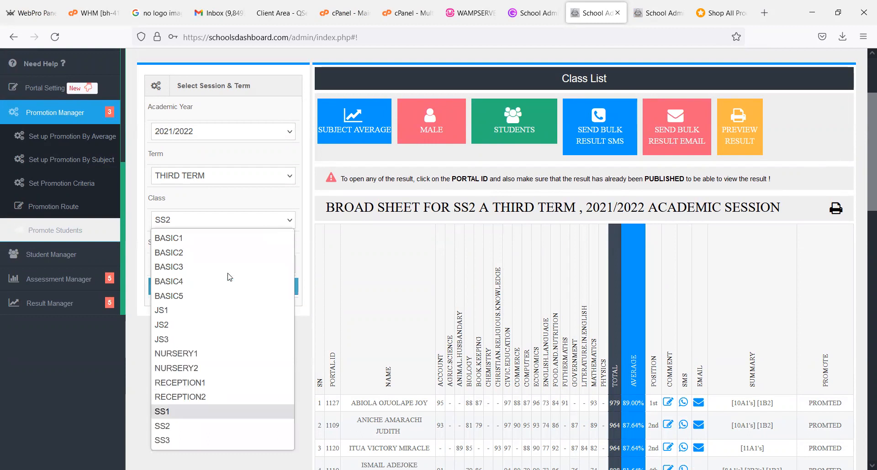
{"action": "left_click", "coordinate": [225, 291]}
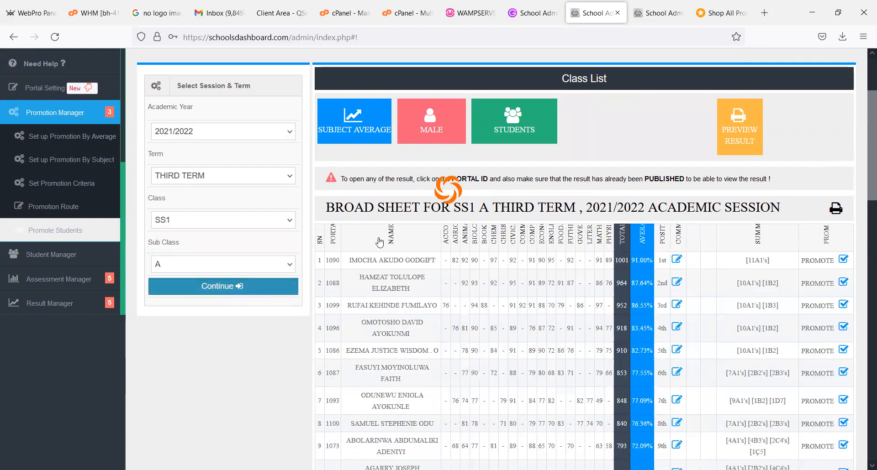
{"action": "left_click_drag", "start_coordinate": [864, 141], "coordinate": [865, 360]}
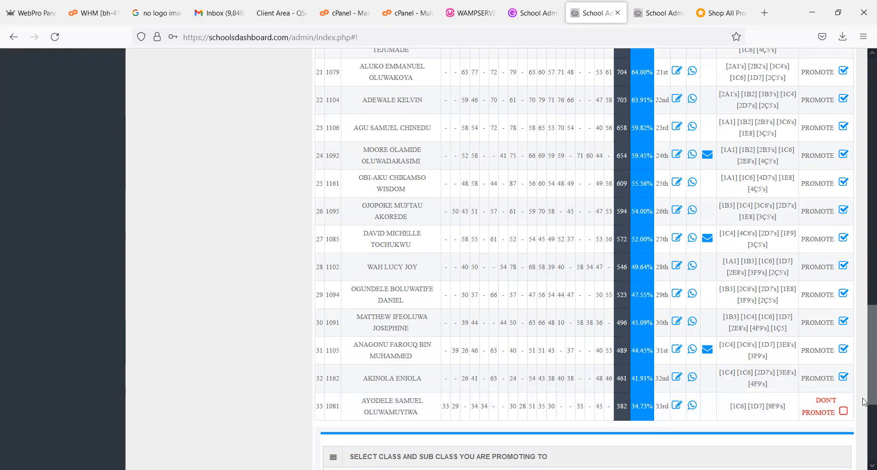
{"action": "mouse_move", "coordinate": [866, 388]}
{"action": "left_mouse_down"}
{"action": "mouse_move", "coordinate": [845, 50]}
{"action": "mouse_move", "coordinate": [863, 381]}
{"action": "left_mouse_up"}
{"action": "scroll", "coordinate": [863, 382], "scroll_direction": "down", "scroll_amount": 5}
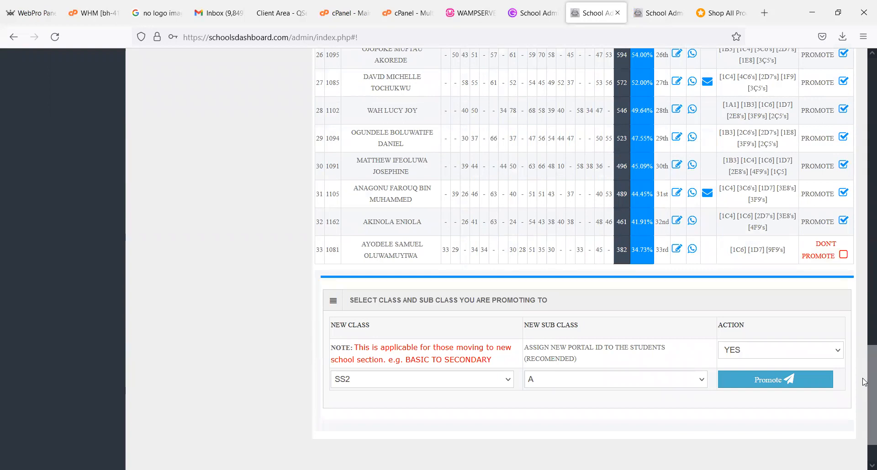
- Open the student register for editing in the Secondary section, using the second dashboard tab
{"action": "key", "text": "ctrl+Tab"}
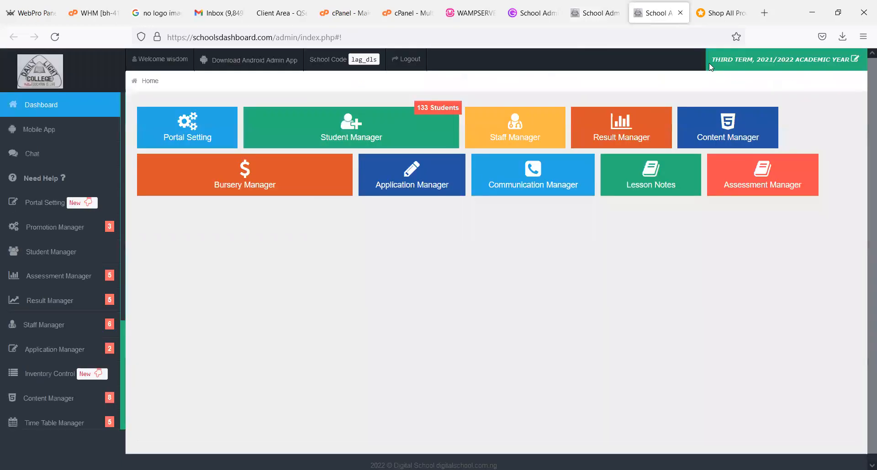
{"action": "left_click", "coordinate": [104, 252]}
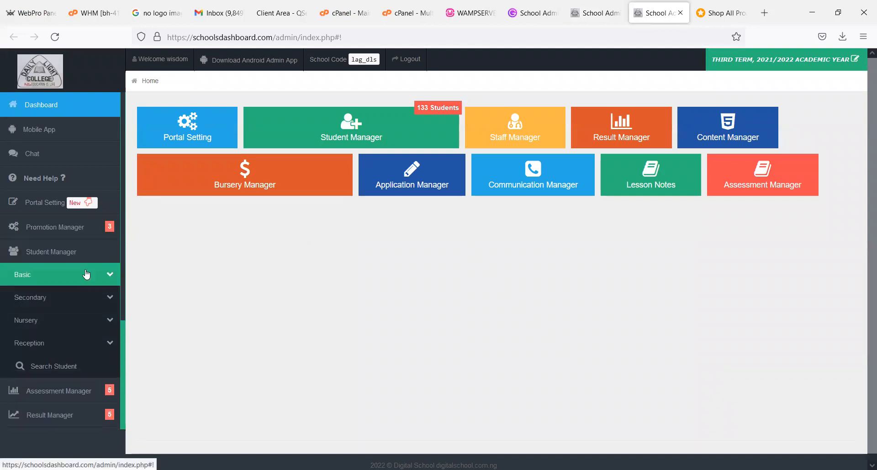
{"action": "left_click", "coordinate": [80, 302]}
{"action": "scroll", "coordinate": [85, 319], "scroll_direction": "down", "scroll_amount": 2}
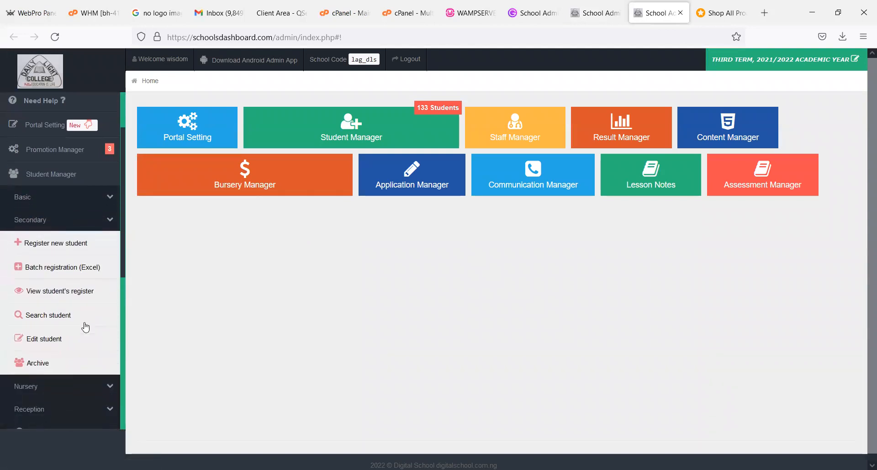
{"action": "left_click", "coordinate": [73, 347]}
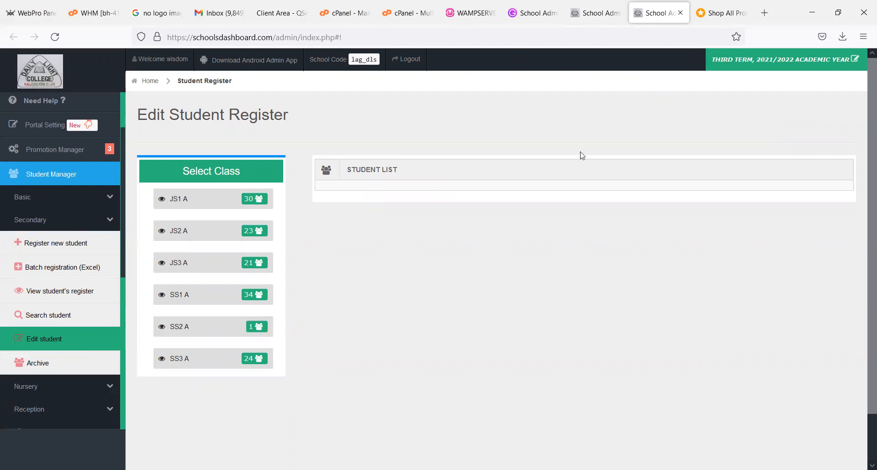
- Revisit the SS1 A broad sheet, and list the SS1 A students in the editable student register
{"action": "left_click", "coordinate": [596, 13]}
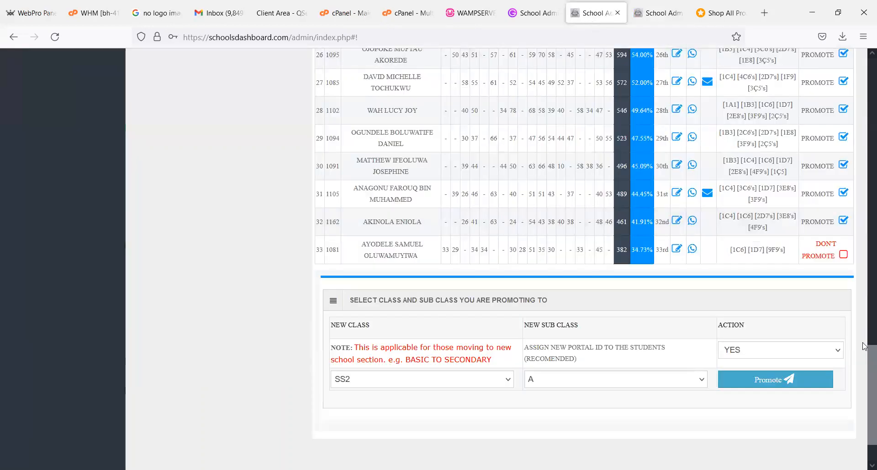
{"action": "scroll", "coordinate": [836, 93], "scroll_direction": "up", "scroll_amount": 15}
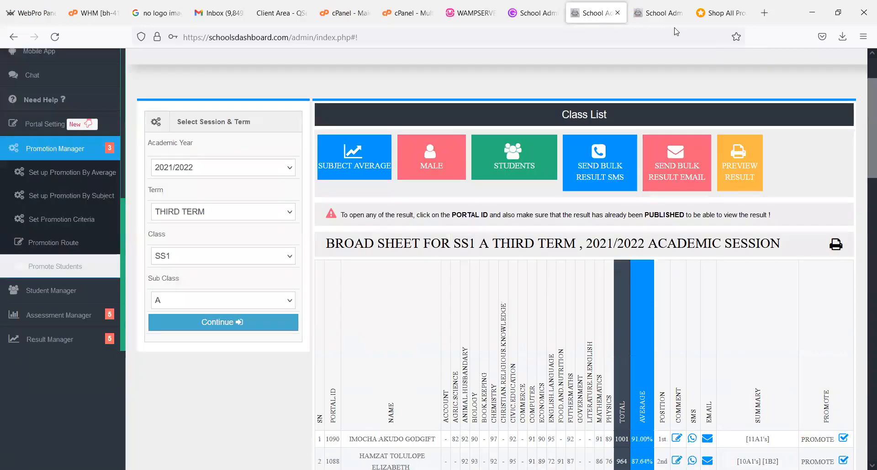
{"action": "left_click", "coordinate": [664, 14]}
{"action": "left_click", "coordinate": [239, 297]}
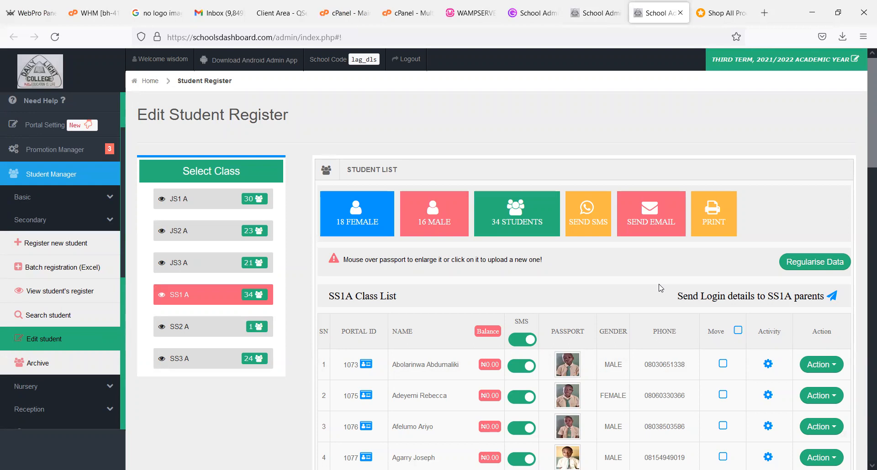
- Set the portal's current session to 2022/2023 and the current term to FIRST TERM, and save the setting
{"action": "left_click", "coordinate": [770, 72]}
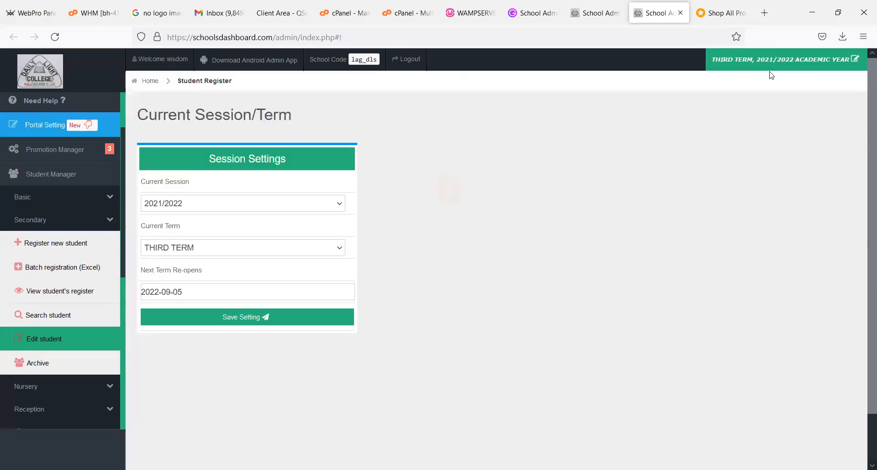
{"action": "left_click", "coordinate": [331, 205]}
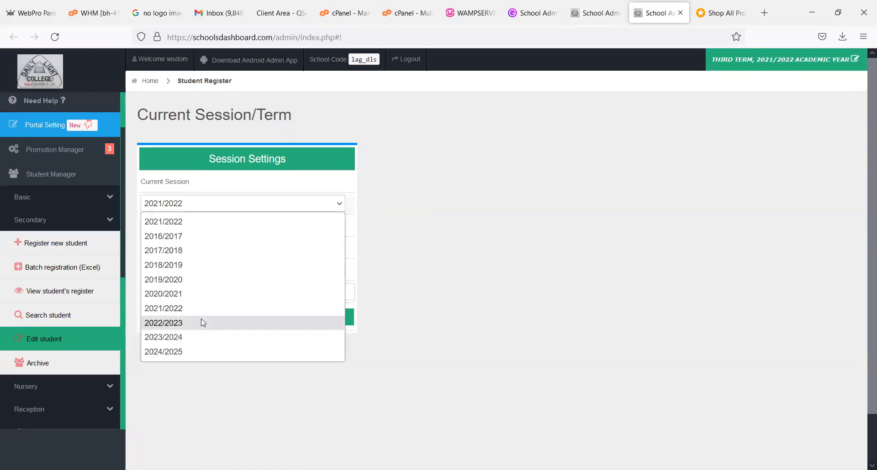
{"action": "left_click", "coordinate": [201, 322]}
{"action": "left_click", "coordinate": [191, 255]}
{"action": "left_click", "coordinate": [188, 280]}
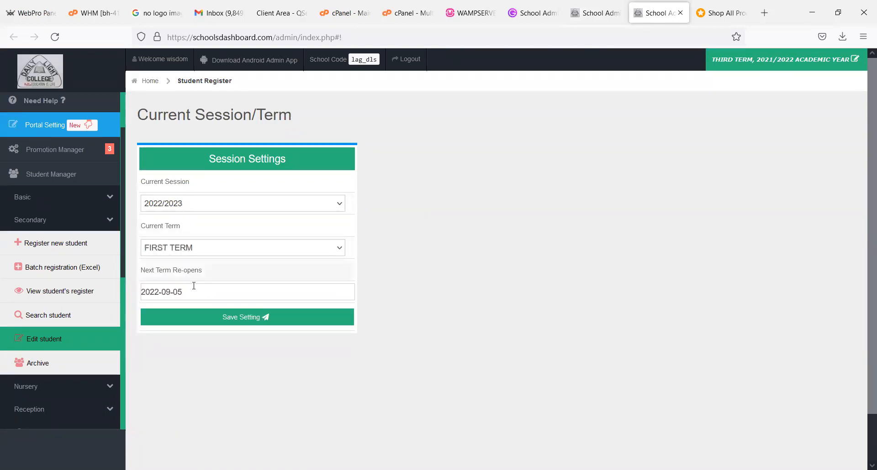
{"action": "left_click", "coordinate": [204, 317]}
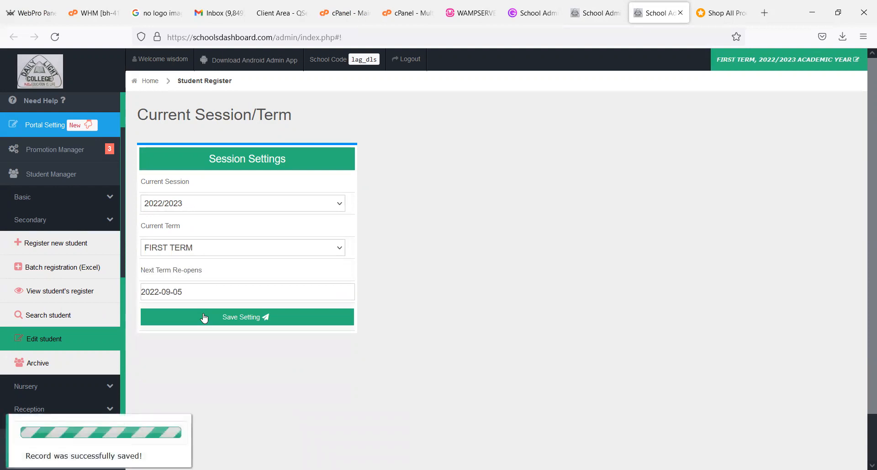
- Reopen the secondary student register for editing and examine the SS3 A class list
{"action": "left_click", "coordinate": [90, 341]}
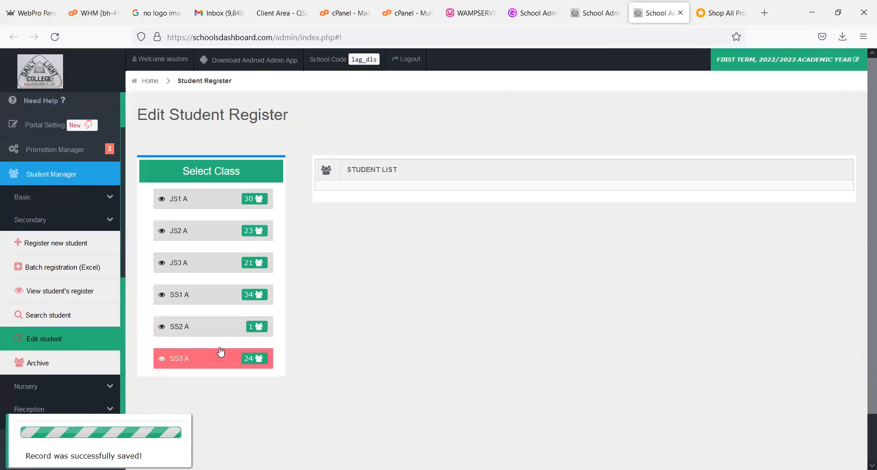
{"action": "left_click", "coordinate": [222, 360]}
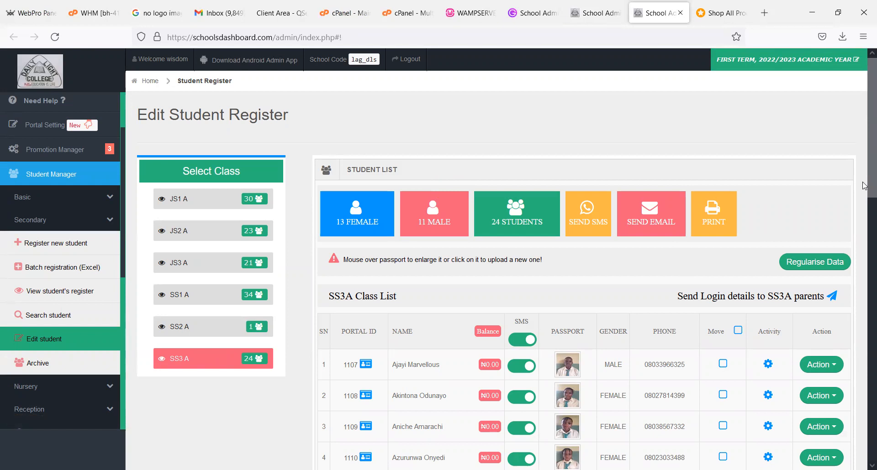
{"action": "scroll", "coordinate": [864, 227], "scroll_direction": "down", "scroll_amount": 2}
{"action": "scroll", "coordinate": [864, 227], "scroll_direction": "down", "scroll_amount": 10}
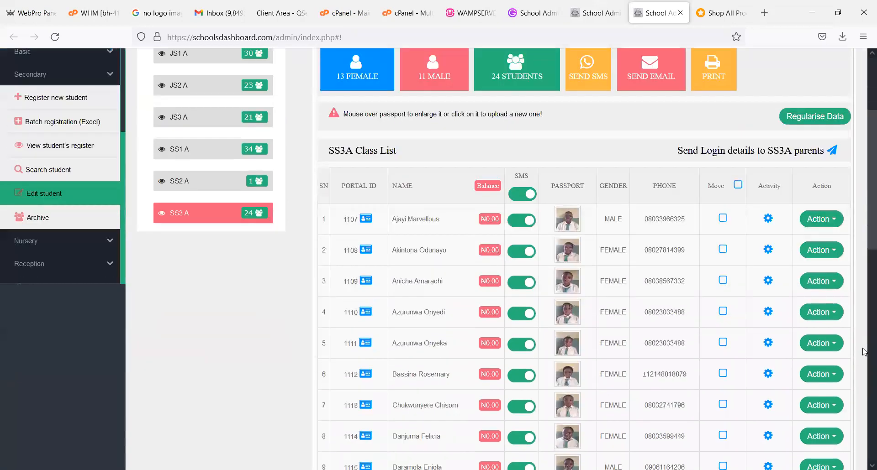
- Run Regularise Data on the SS3 A class list and look over the students
{"action": "scroll", "coordinate": [856, 218], "scroll_direction": "up", "scroll_amount": 8}
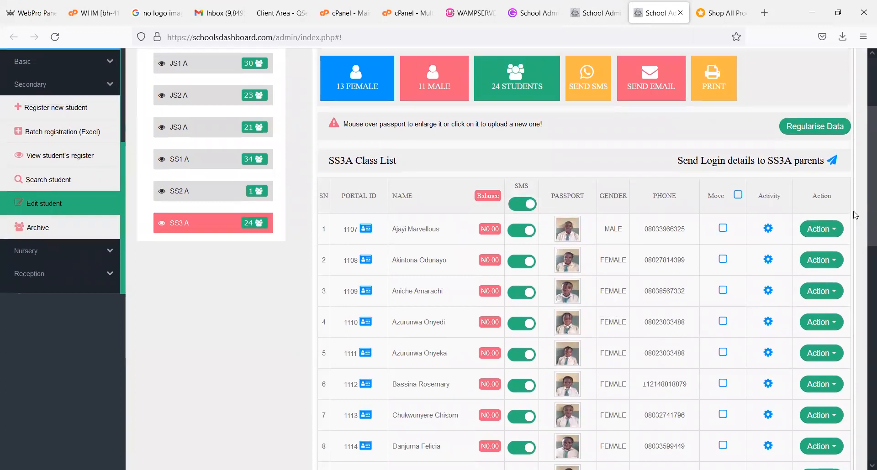
{"action": "scroll", "coordinate": [850, 206], "scroll_direction": "up", "scroll_amount": 1}
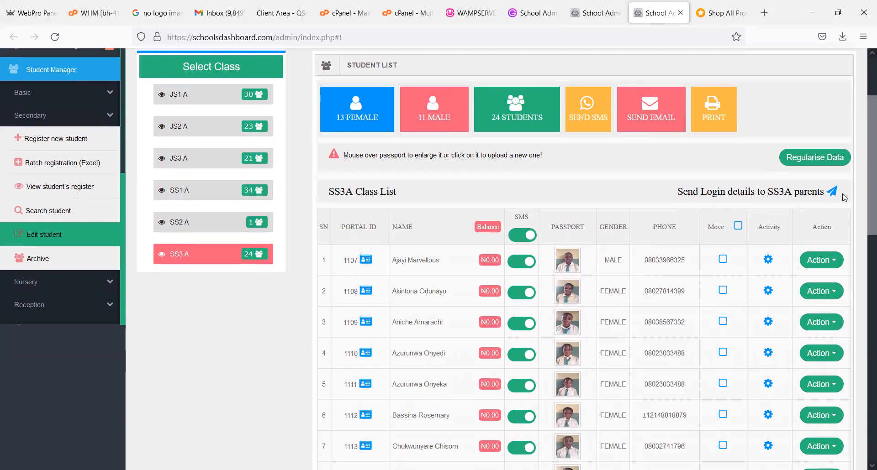
{"action": "left_click", "coordinate": [808, 159]}
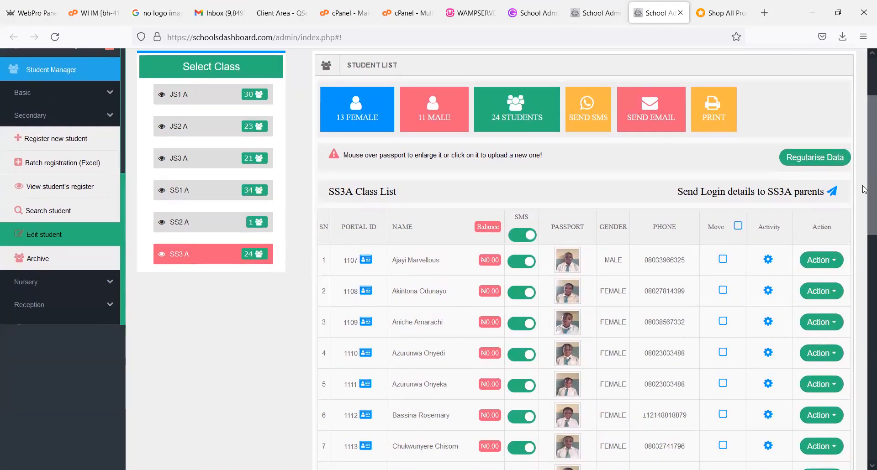
{"action": "scroll", "coordinate": [865, 189], "scroll_direction": "down", "scroll_amount": 3}
{"action": "scroll", "coordinate": [860, 185], "scroll_direction": "up", "scroll_amount": 3}
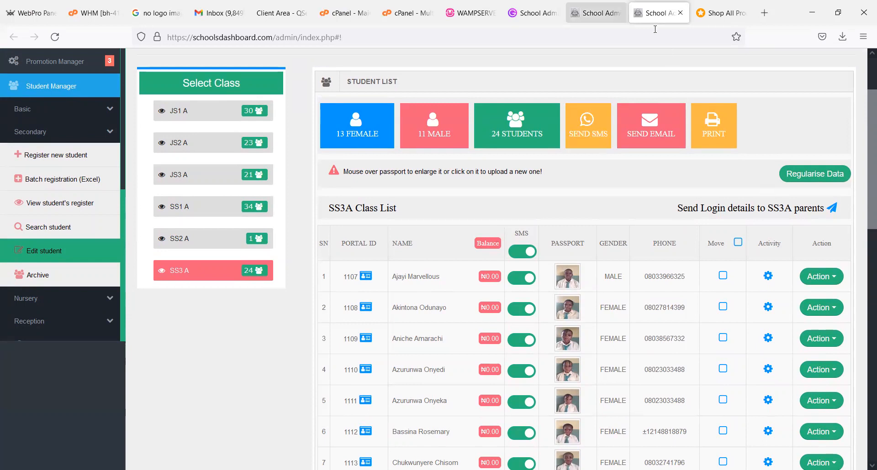
- Examine the SS1 A third term broad sheet again in the promotion tab
{"action": "left_click", "coordinate": [596, 13]}
{"action": "scroll", "coordinate": [863, 349], "scroll_direction": "down", "scroll_amount": 1}
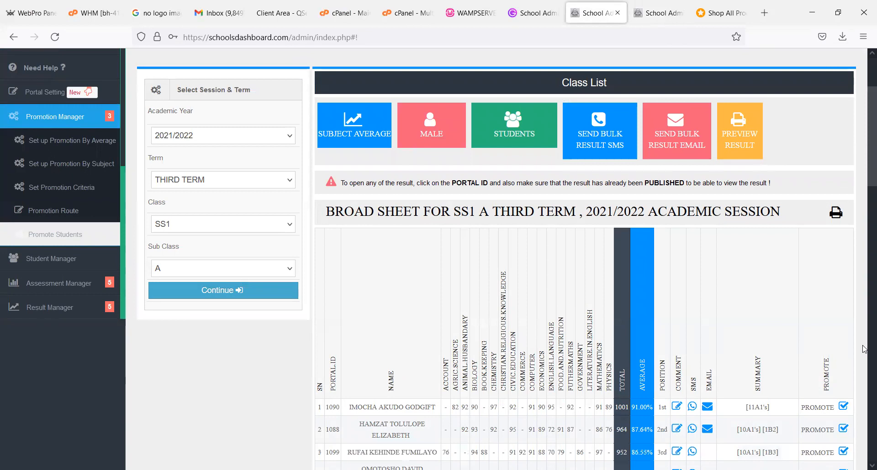
{"action": "scroll", "coordinate": [864, 349], "scroll_direction": "down", "scroll_amount": 15}
{"action": "scroll", "coordinate": [845, 96], "scroll_direction": "up", "scroll_amount": 8}
{"action": "scroll", "coordinate": [845, 96], "scroll_direction": "up", "scroll_amount": 10}
{"action": "scroll", "coordinate": [776, 69], "scroll_direction": "down", "scroll_amount": 1}
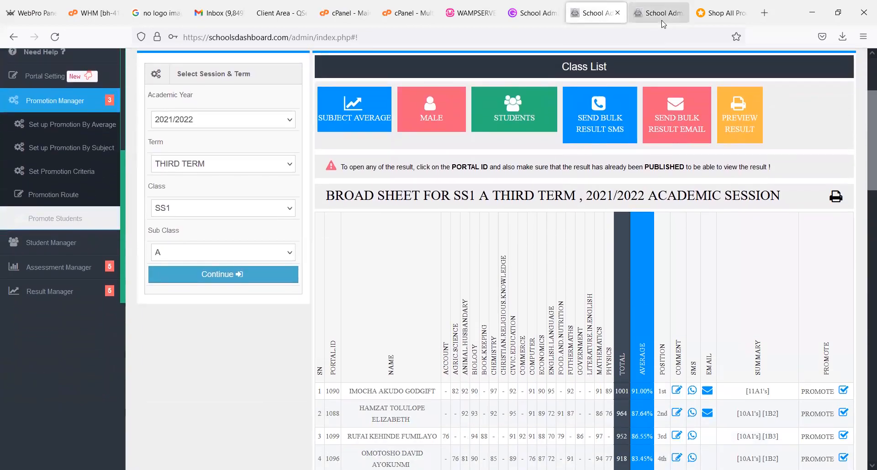
- Open the first SS3 A student's record for editing from the register and submit it without changes
{"action": "left_click", "coordinate": [661, 20]}
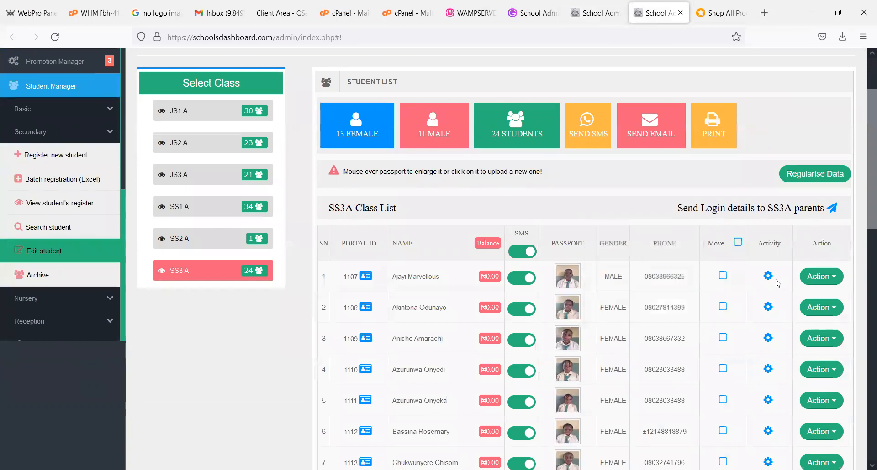
{"action": "left_click", "coordinate": [812, 277]}
{"action": "left_click", "coordinate": [819, 294]}
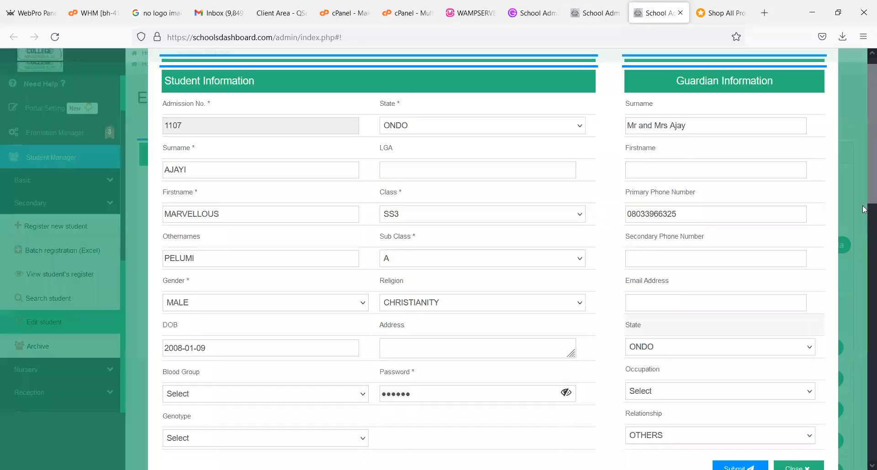
{"action": "scroll", "coordinate": [858, 265], "scroll_direction": "down", "scroll_amount": 3}
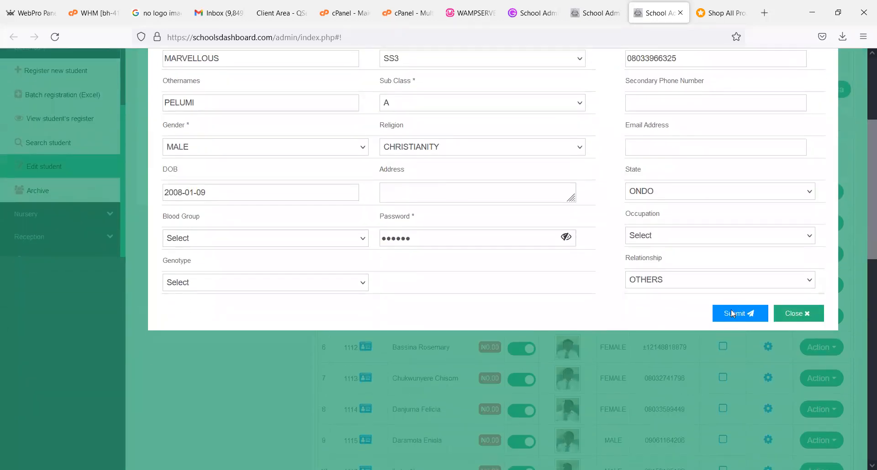
{"action": "left_click", "coordinate": [731, 313]}
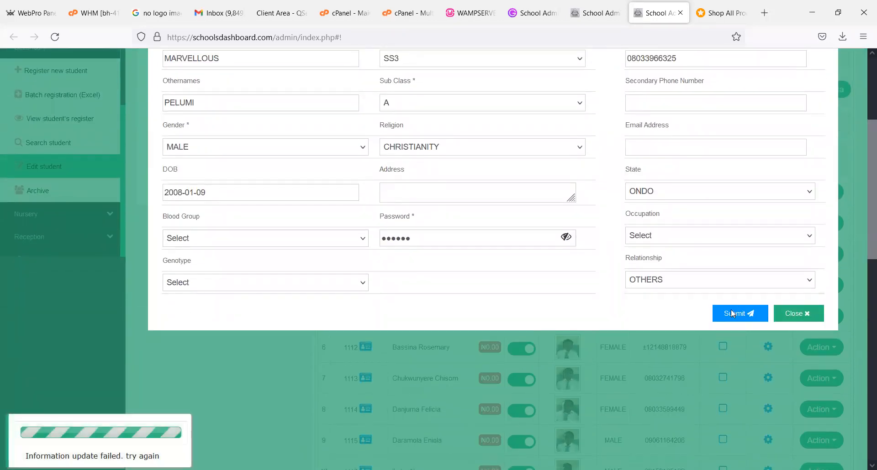
- Close the student record form and load the SS2 A third term broad sheet in the promotion tab to examine it
{"action": "left_click", "coordinate": [779, 309]}
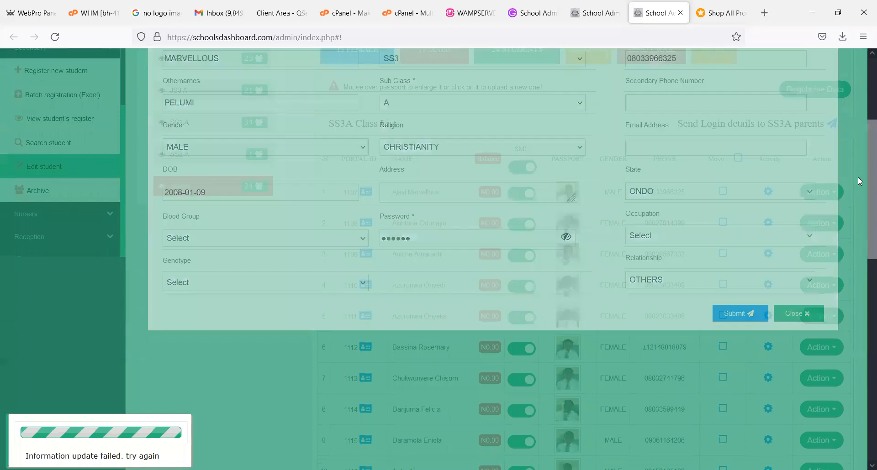
{"action": "scroll", "coordinate": [859, 152], "scroll_direction": "up", "scroll_amount": 4}
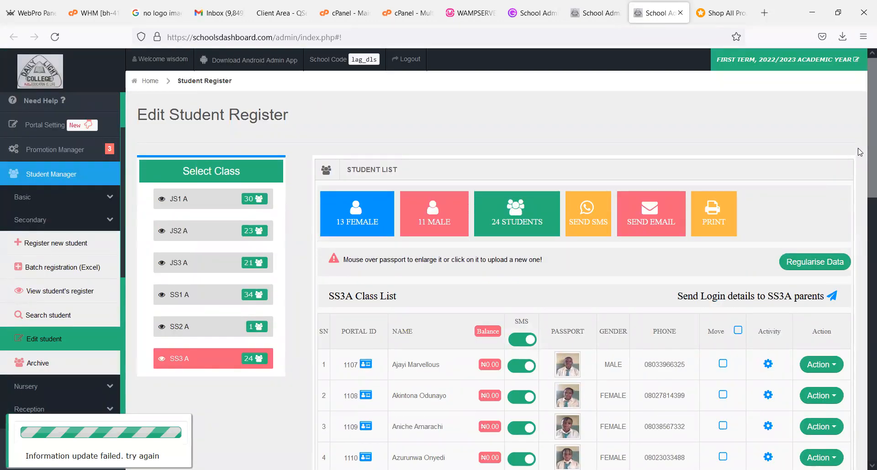
{"action": "left_click", "coordinate": [609, 22]}
{"action": "left_click", "coordinate": [180, 415]}
{"action": "left_click", "coordinate": [204, 279]}
{"action": "left_click_drag", "start_coordinate": [863, 180], "coordinate": [862, 469]}
{"action": "scroll", "coordinate": [854, 352], "scroll_direction": "up", "scroll_amount": 6}
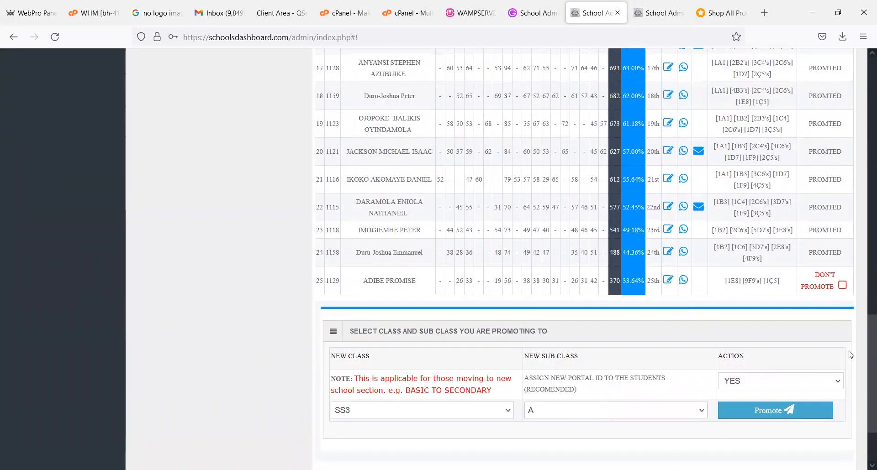
{"action": "scroll", "coordinate": [824, 191], "scroll_direction": "up", "scroll_amount": 10}
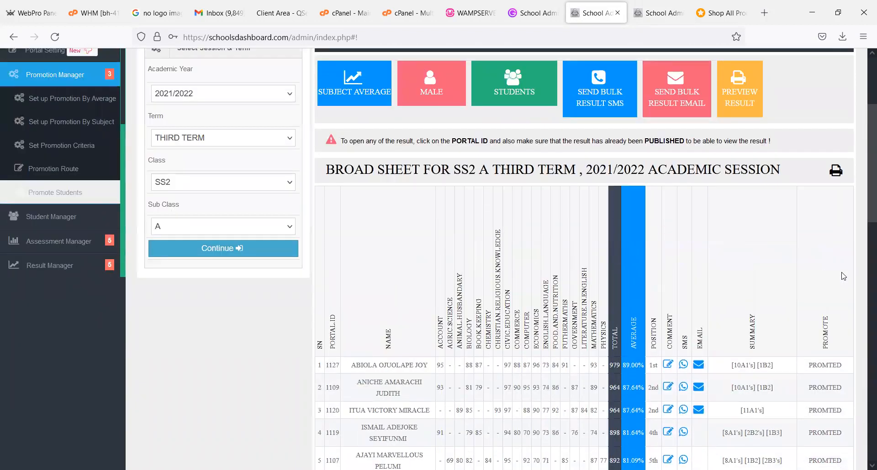
{"action": "scroll", "coordinate": [841, 274], "scroll_direction": "down", "scroll_amount": 5}
{"action": "scroll", "coordinate": [852, 357], "scroll_direction": "down", "scroll_amount": 10}
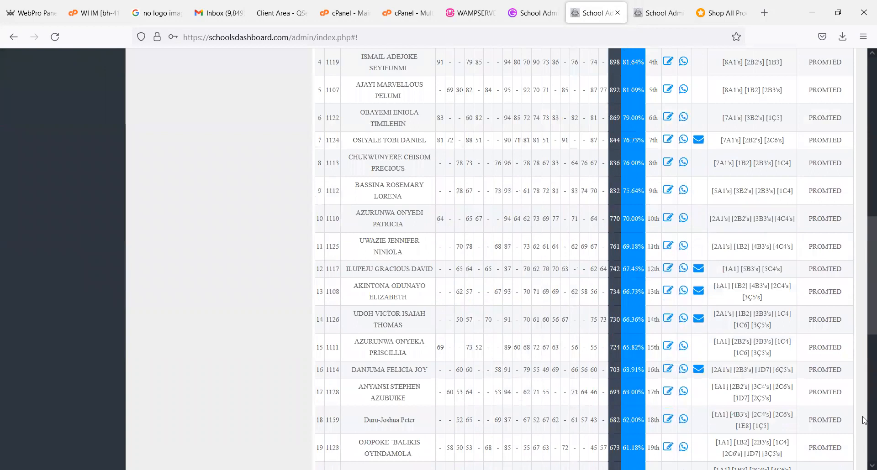
{"action": "scroll", "coordinate": [270, 301], "scroll_direction": "up", "scroll_amount": 15}
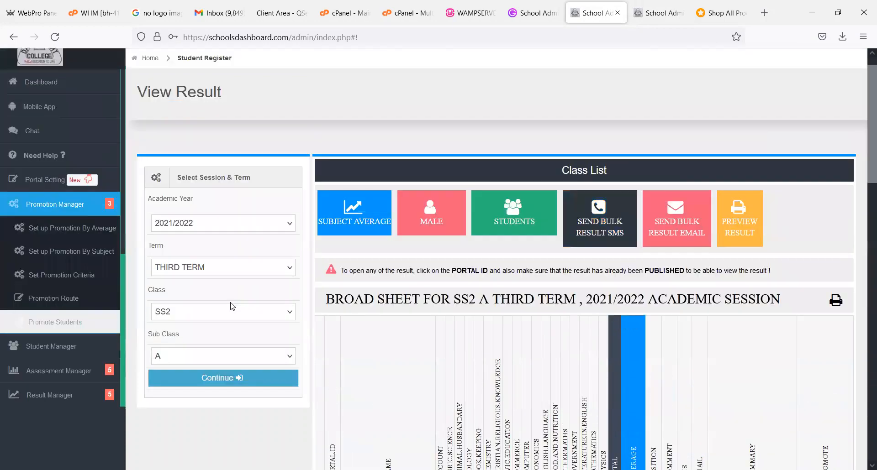
- Load the SS1 A third term 2021/2022 broad sheet and examine its promotion marks and target class settings
{"action": "left_click", "coordinate": [232, 309]}
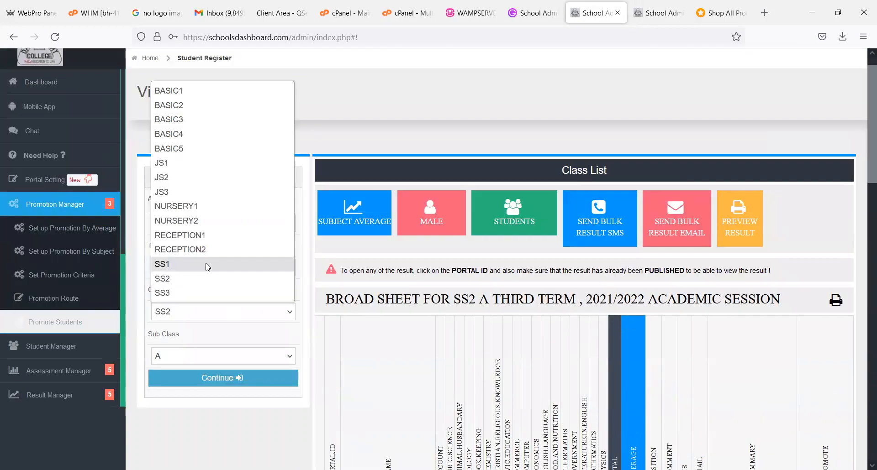
{"action": "left_click", "coordinate": [208, 264]}
{"action": "left_click", "coordinate": [219, 381]}
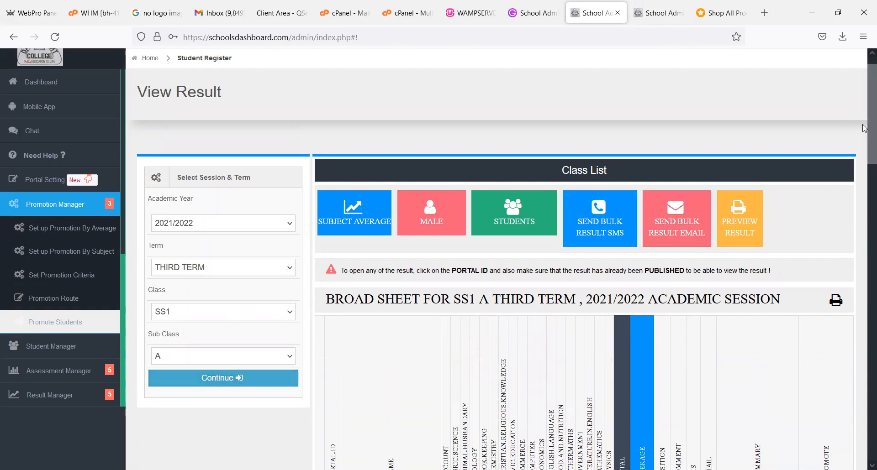
{"action": "scroll", "coordinate": [858, 320], "scroll_direction": "down", "scroll_amount": 3}
{"action": "scroll", "coordinate": [863, 404], "scroll_direction": "down", "scroll_amount": 15}
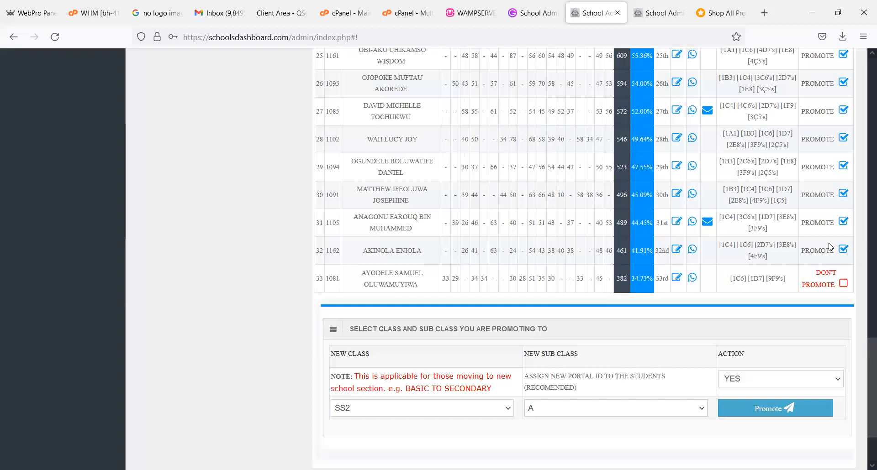
{"action": "scroll", "coordinate": [817, 172], "scroll_direction": "up", "scroll_amount": 8}
{"action": "scroll", "coordinate": [817, 172], "scroll_direction": "up", "scroll_amount": 15}
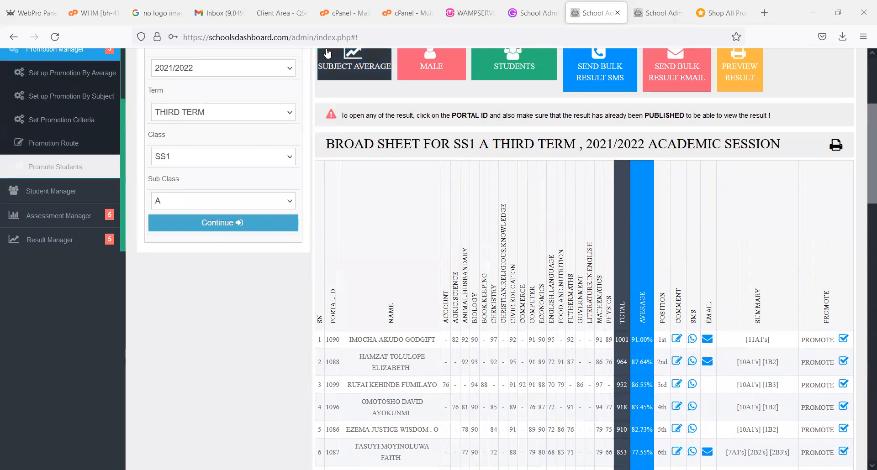
- View the SS1 A class list in the student register and mark all of its students for moving
{"action": "key", "text": "ctrl+Tab"}
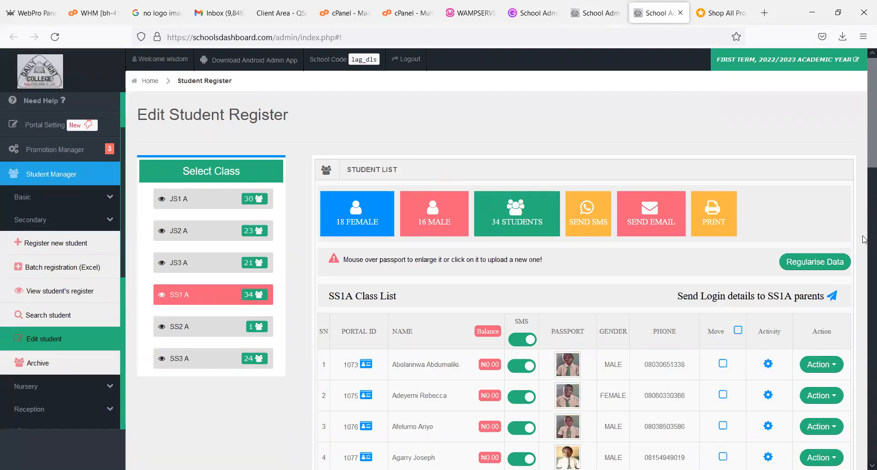
{"action": "left_click_drag", "start_coordinate": [870, 130], "coordinate": [850, 290]}
{"action": "scroll", "coordinate": [852, 294], "scroll_direction": "up", "scroll_amount": 12}
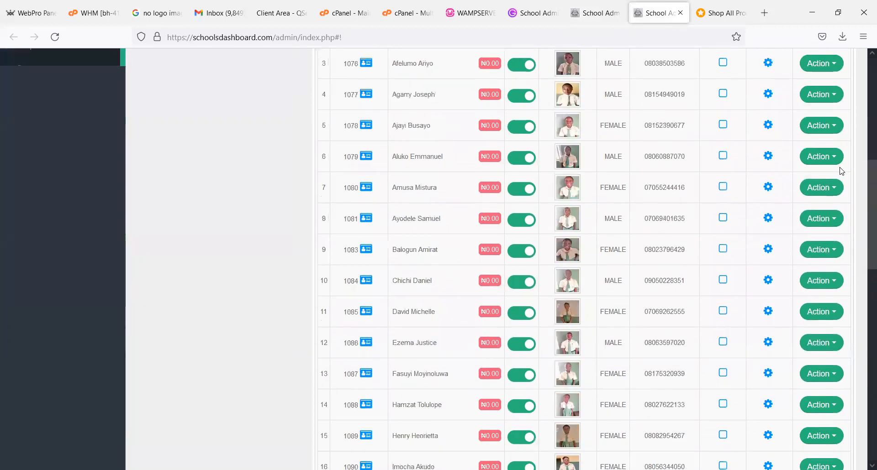
{"action": "scroll", "coordinate": [844, 176], "scroll_direction": "up", "scroll_amount": 6}
{"action": "scroll", "coordinate": [738, 179], "scroll_direction": "down", "scroll_amount": 4}
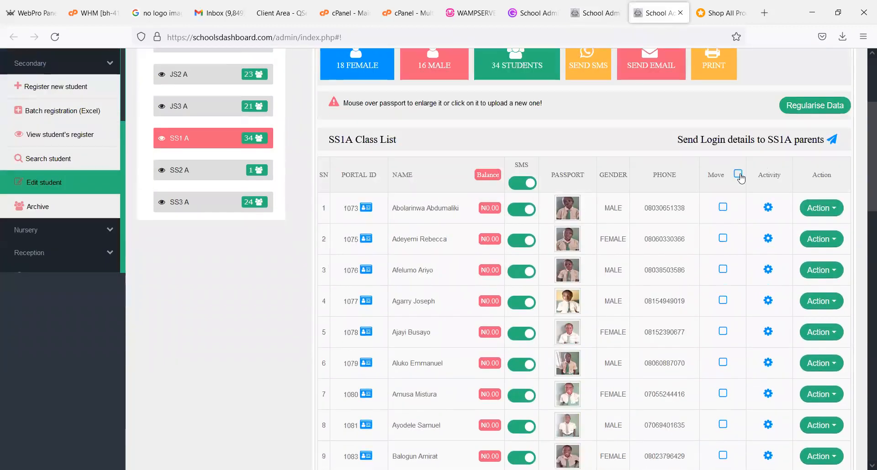
{"action": "left_click", "coordinate": [738, 175]}
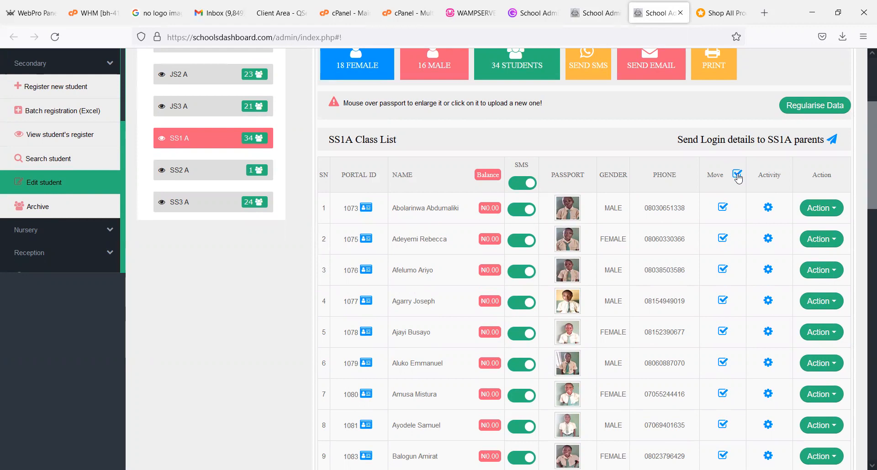
- Check the SS1 A broad sheet for students marked Don't Promote and return to the register
{"action": "left_click", "coordinate": [592, 25]}
{"action": "scroll", "coordinate": [864, 274], "scroll_direction": "down", "scroll_amount": 5}
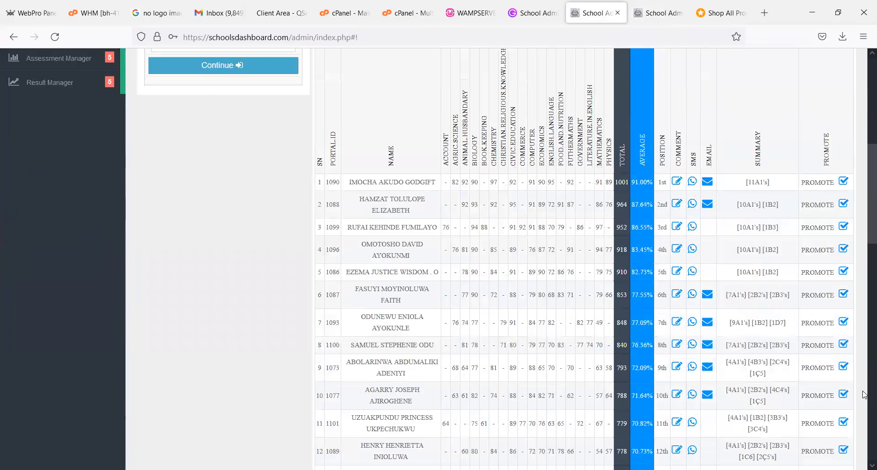
{"action": "scroll", "coordinate": [864, 395], "scroll_direction": "down", "scroll_amount": 10}
{"action": "left_click", "coordinate": [657, 13]}
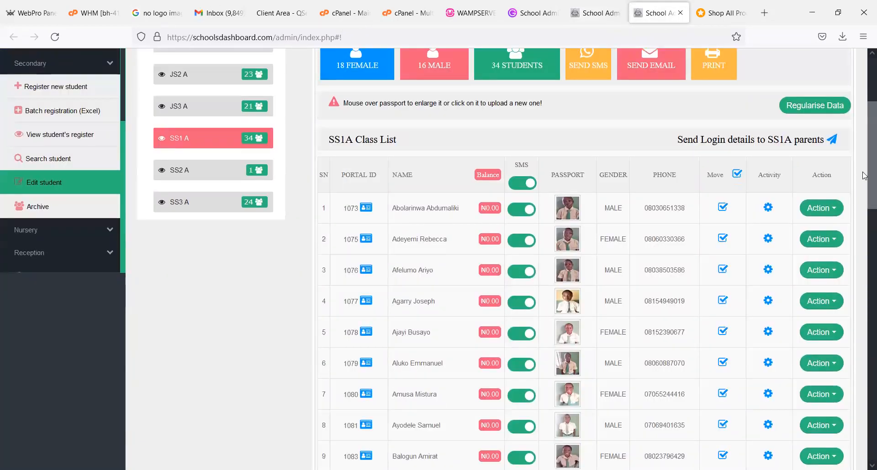
- Find the Don't Promote student's portal ID in the SS1 A class list and exclude that student from the move
{"action": "left_click_drag", "start_coordinate": [864, 176], "coordinate": [864, 405]}
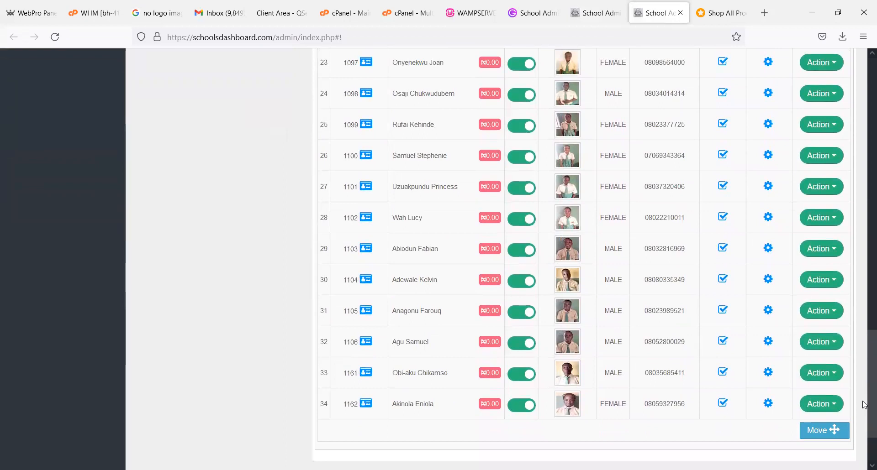
{"action": "key", "text": "ctrl+f"}
{"action": "type", "text": "1"}
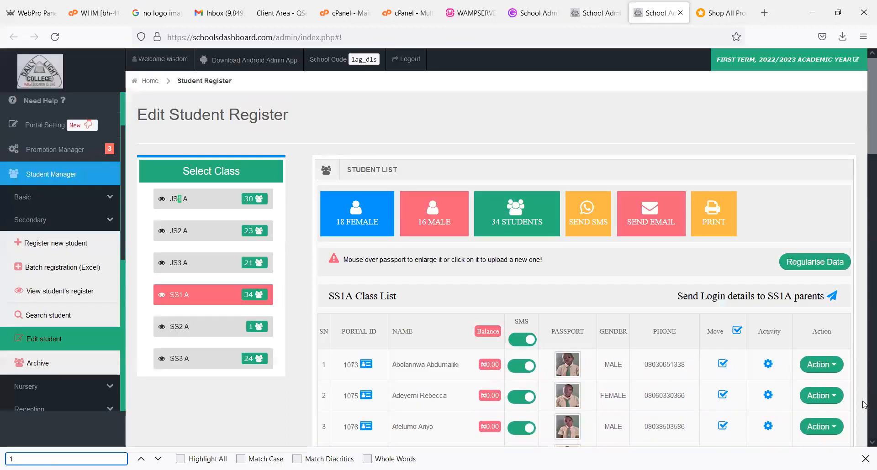
{"action": "type", "text": "081"}
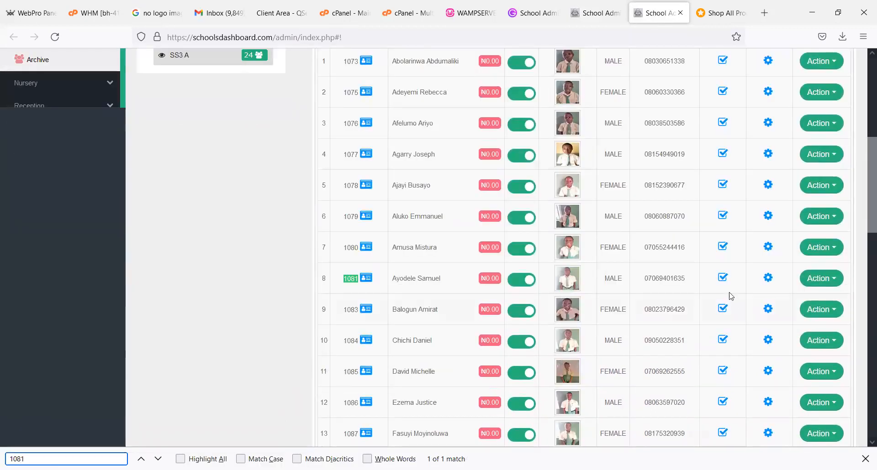
{"action": "left_click", "coordinate": [723, 282]}
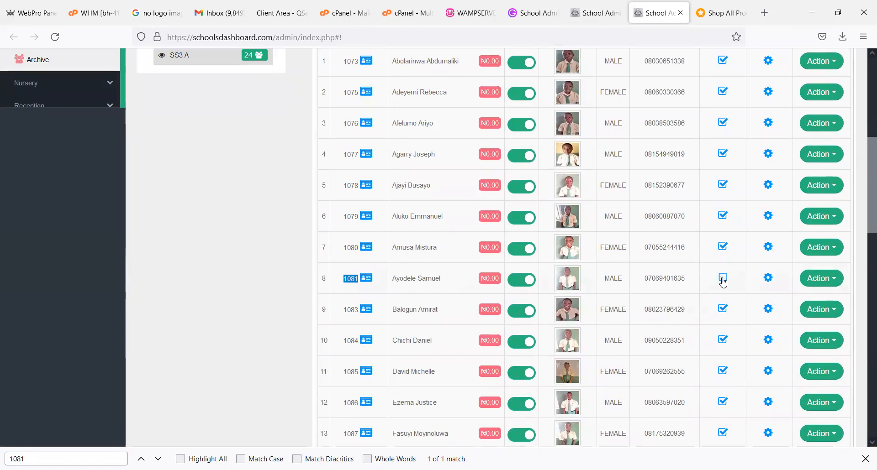
- Move the selected SS1 A students to section SS, class SS2, sub class A, with Assign new Portal ID set to No
{"action": "left_click", "coordinate": [865, 434]}
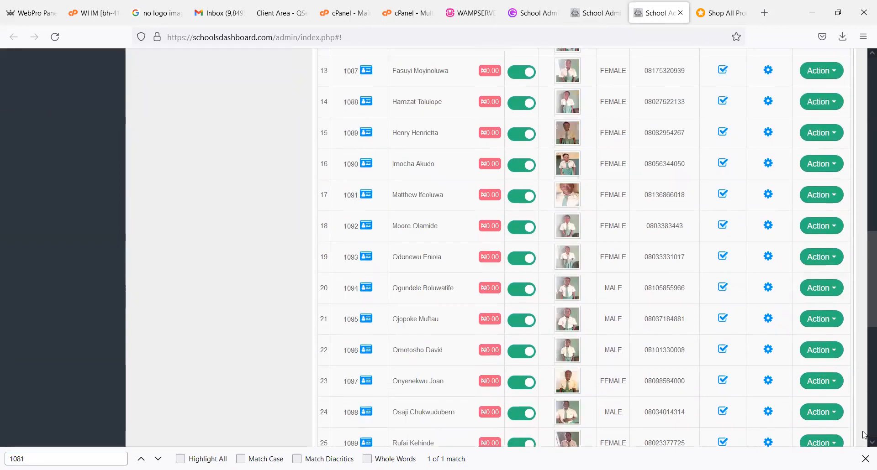
{"action": "left_click", "coordinate": [864, 435]}
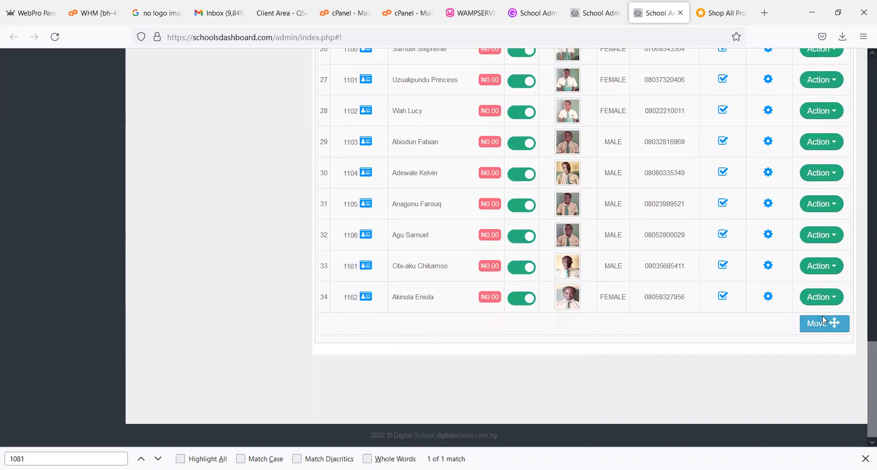
{"action": "left_click", "coordinate": [824, 321]}
{"action": "left_click", "coordinate": [529, 189]}
{"action": "left_click", "coordinate": [500, 280]}
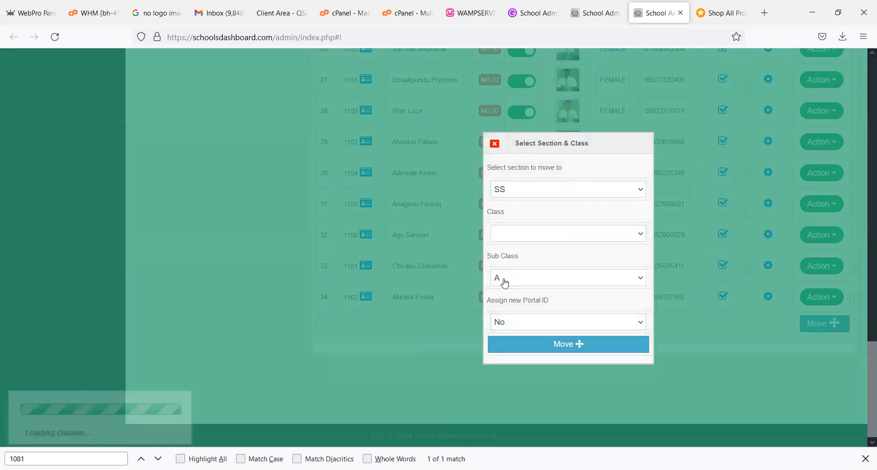
{"action": "left_click", "coordinate": [526, 233]}
{"action": "left_click", "coordinate": [523, 268]}
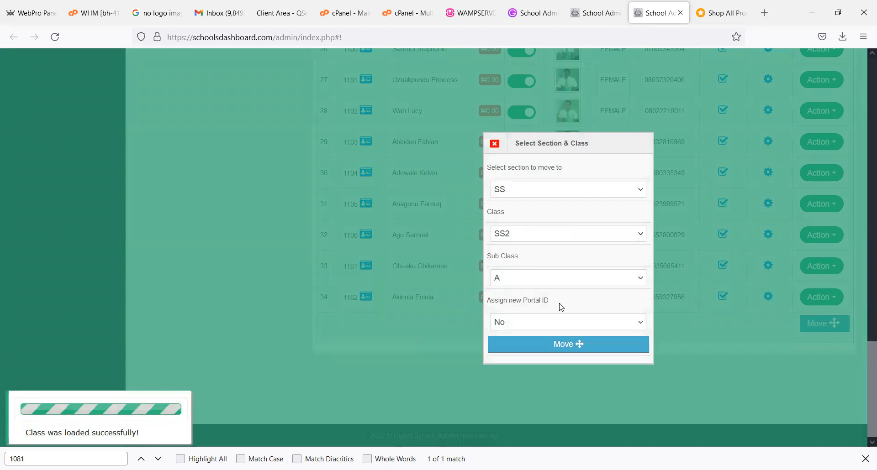
{"action": "left_click", "coordinate": [520, 344]}
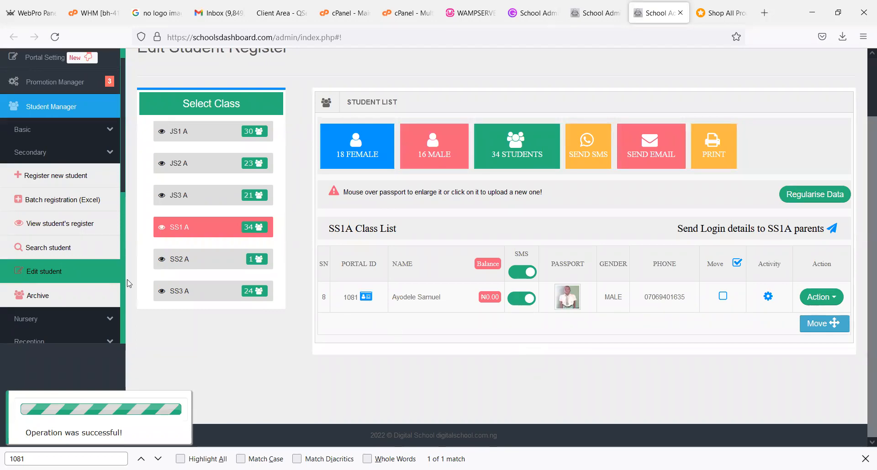
- Reopen the secondary register for editing, open the SS1 A class list and mark its remaining student for moving
{"action": "left_click", "coordinate": [50, 277]}
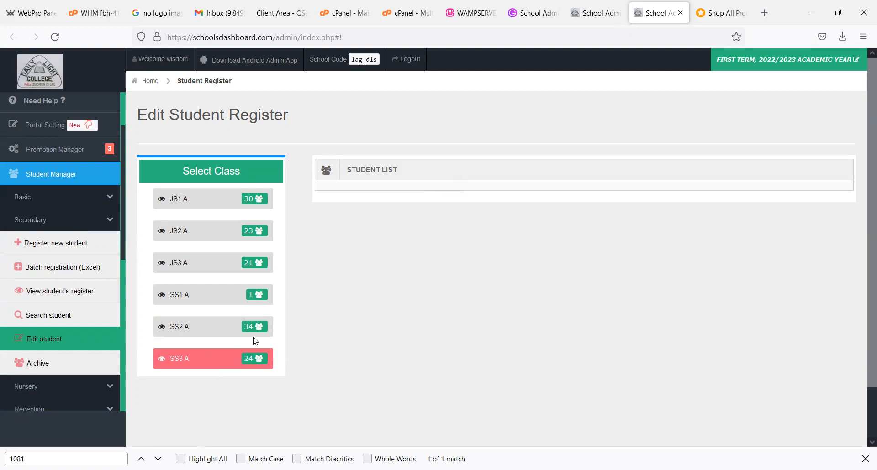
{"action": "left_click", "coordinate": [214, 305]}
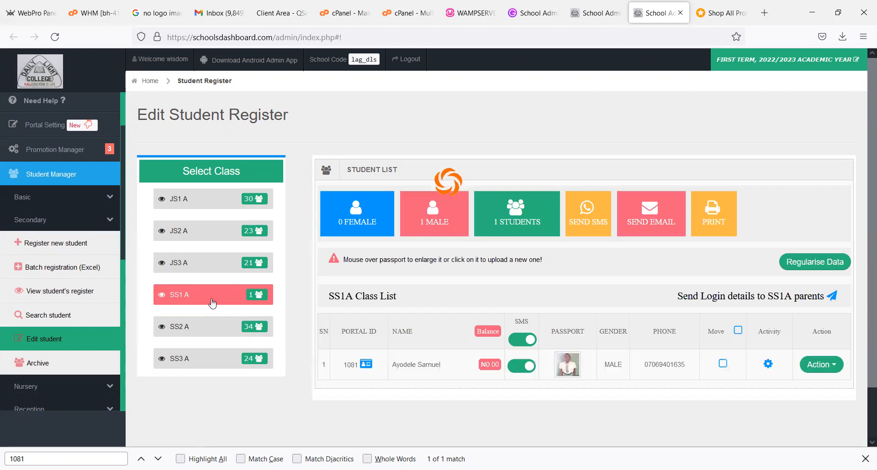
{"action": "left_click", "coordinate": [723, 364]}
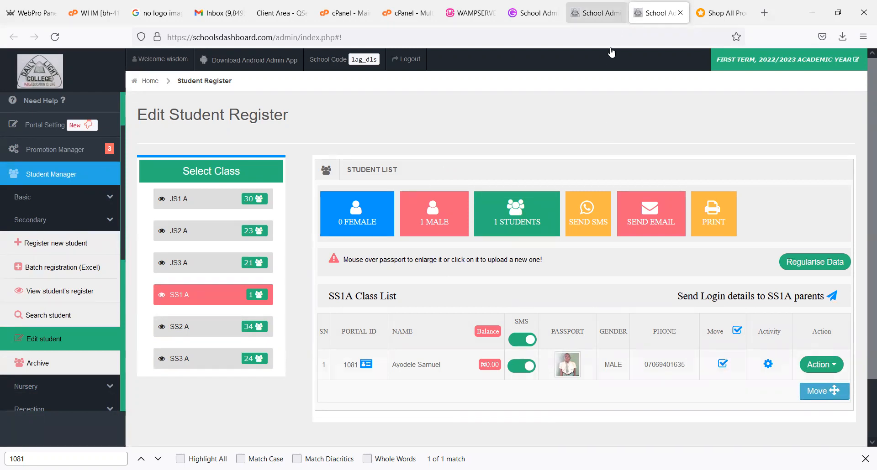
- Reload the SS1 A third term broad sheet, examine the promotion statuses and tick the last-ranked student's Don't Promote box
{"action": "left_click", "coordinate": [593, 13]}
{"action": "scroll", "coordinate": [863, 270], "scroll_direction": "up", "scroll_amount": 1}
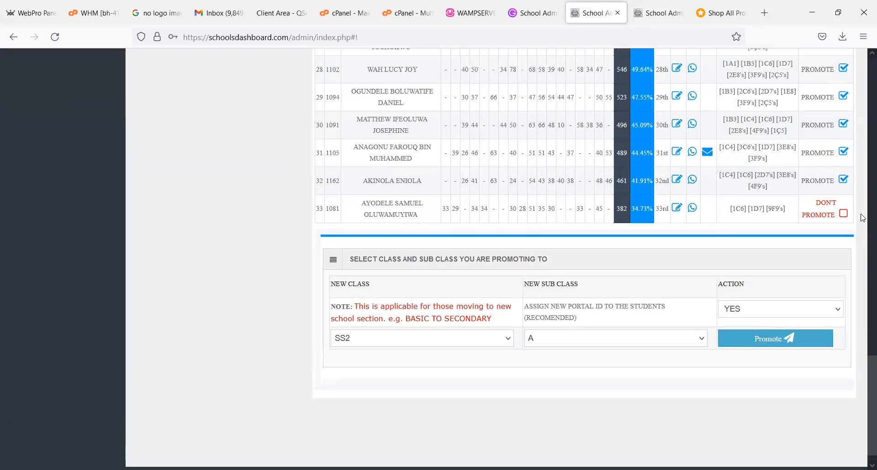
{"action": "scroll", "coordinate": [858, 201], "scroll_direction": "up", "scroll_amount": 20}
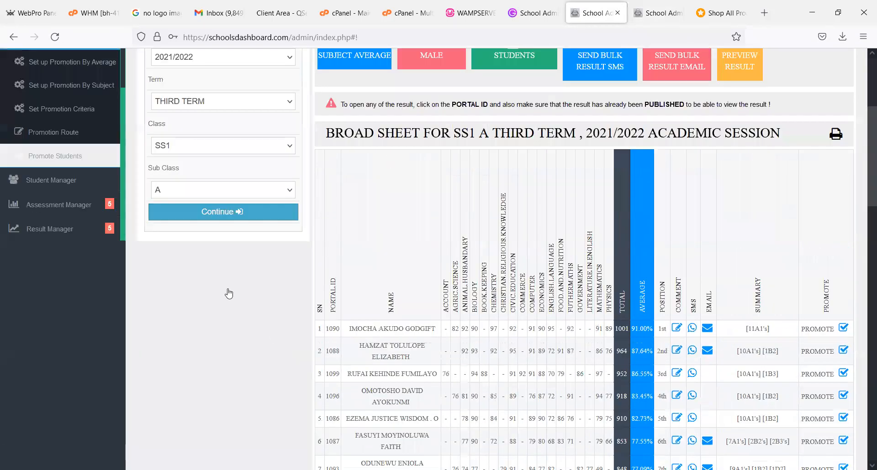
{"action": "scroll", "coordinate": [229, 293], "scroll_direction": "up", "scroll_amount": 2}
{"action": "left_click", "coordinate": [229, 293]}
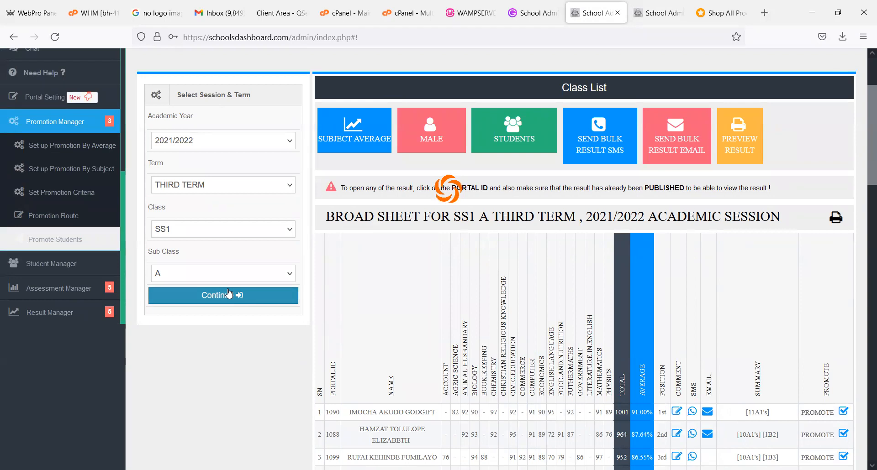
{"action": "scroll", "coordinate": [865, 237], "scroll_direction": "down", "scroll_amount": 5}
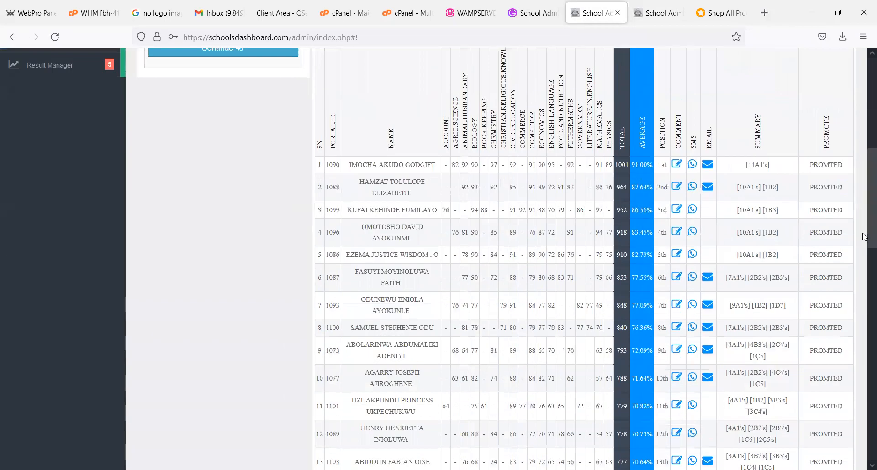
{"action": "scroll", "coordinate": [864, 237], "scroll_direction": "down", "scroll_amount": 2}
{"action": "scroll", "coordinate": [847, 311], "scroll_direction": "down", "scroll_amount": 15}
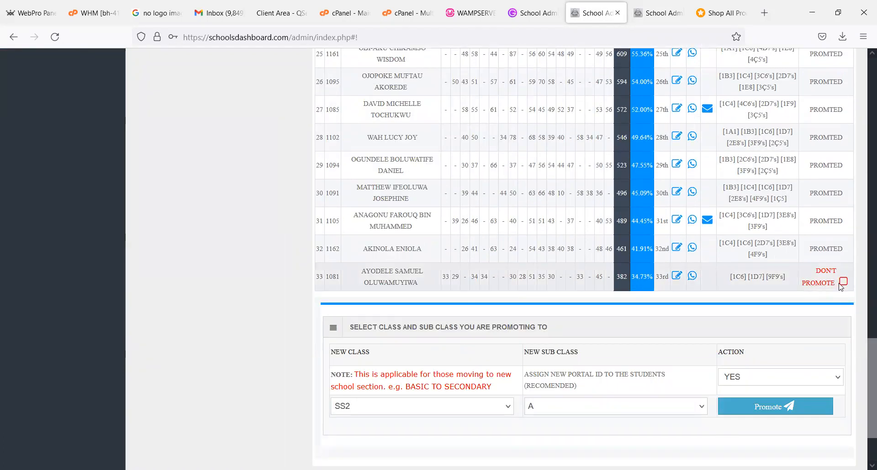
{"action": "left_click", "coordinate": [843, 282]}
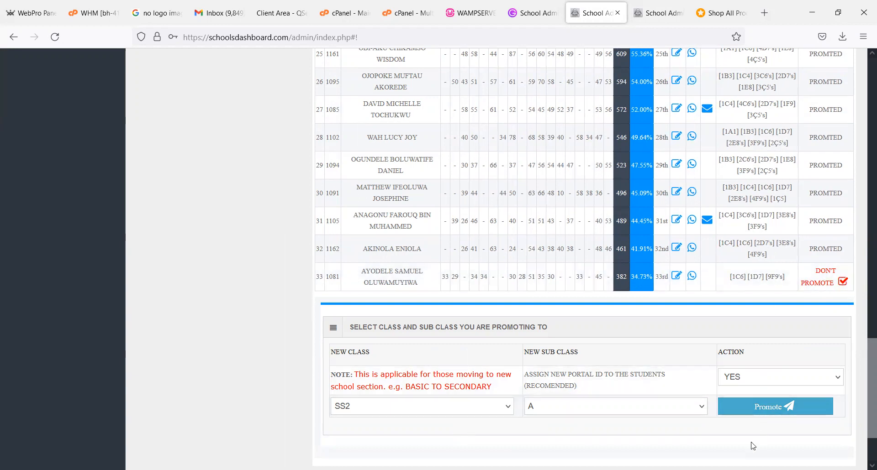
- Review the promotion statuses in the SS1 A third term 2021/2022 broad sheet
{"action": "left_click_drag", "start_coordinate": [869, 396], "coordinate": [859, 111]}
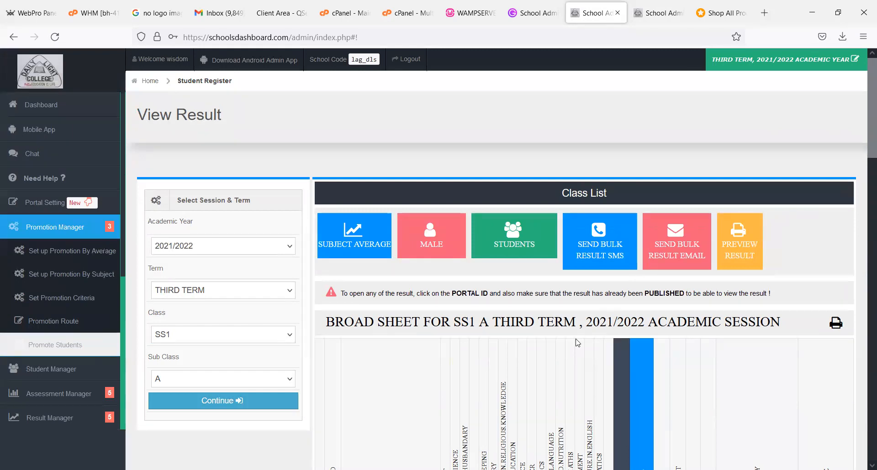
{"action": "left_click", "coordinate": [243, 341]}
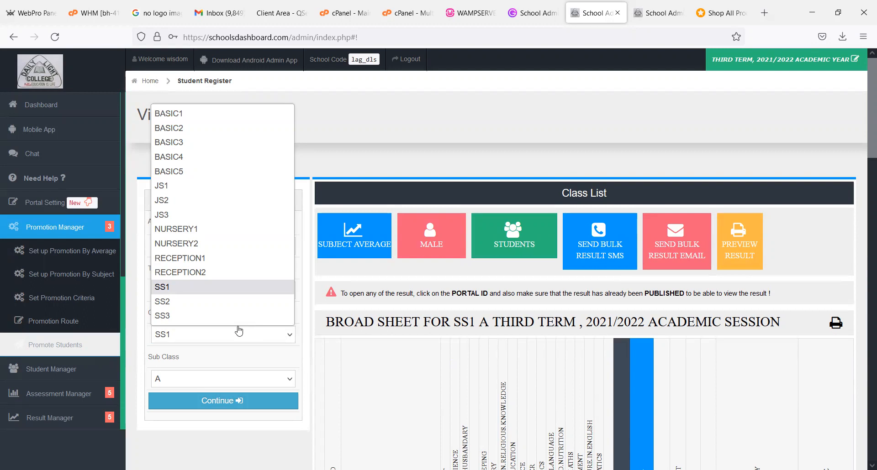
{"action": "key", "text": "Down"}
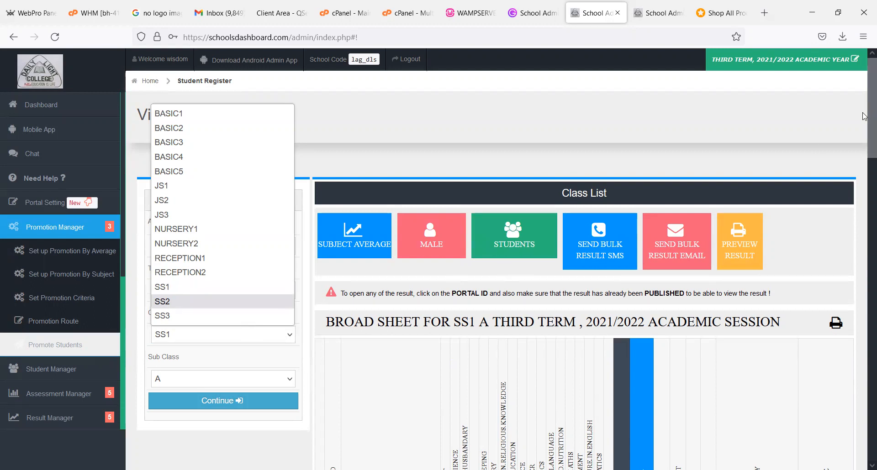
{"action": "scroll", "coordinate": [864, 243], "scroll_direction": "down", "scroll_amount": 4}
{"action": "scroll", "coordinate": [864, 243], "scroll_direction": "down", "scroll_amount": 6}
{"action": "scroll", "coordinate": [864, 219], "scroll_direction": "up", "scroll_amount": 2}
{"action": "scroll", "coordinate": [864, 208], "scroll_direction": "up", "scroll_amount": 9}
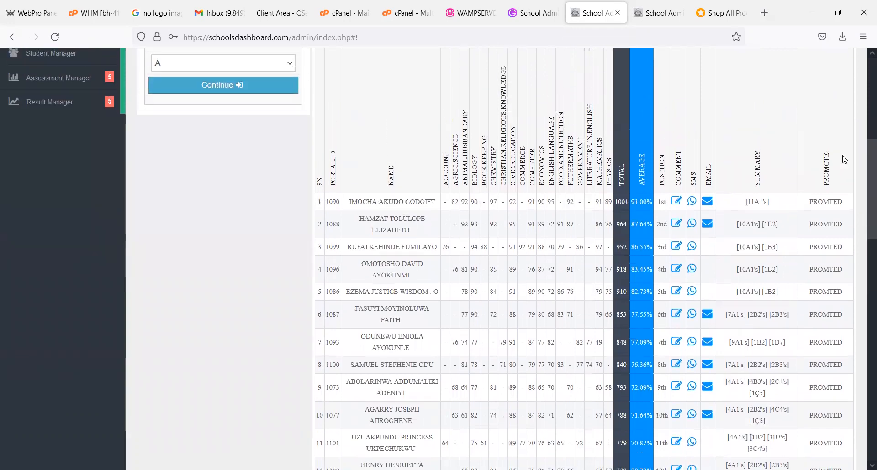
- Return to the FIRST TERM 2022/2023 student register and examine the SS2 A class list
{"action": "key", "text": "ctrl+Tab"}
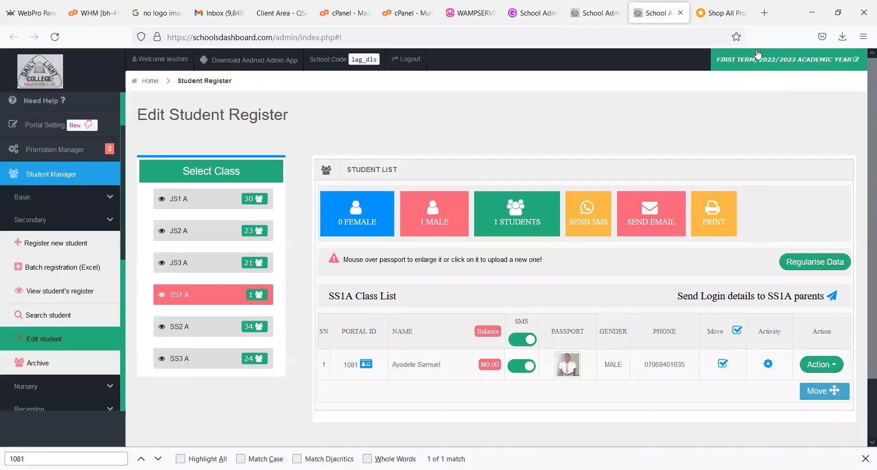
{"action": "left_click", "coordinate": [190, 331]}
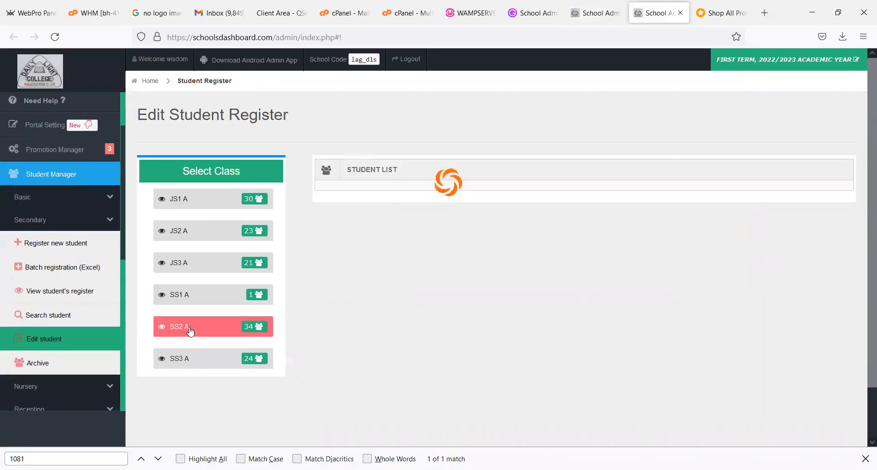
{"action": "scroll", "coordinate": [864, 170], "scroll_direction": "down", "scroll_amount": 15}
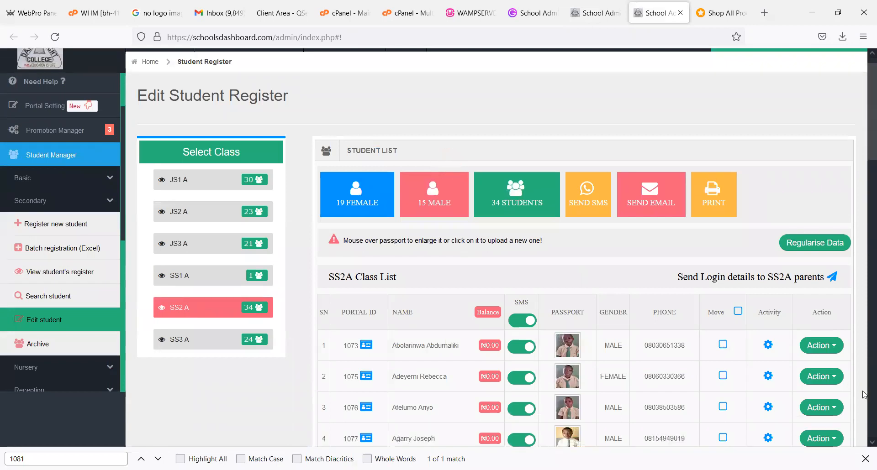
{"action": "scroll", "coordinate": [860, 402], "scroll_direction": "up", "scroll_amount": 12}
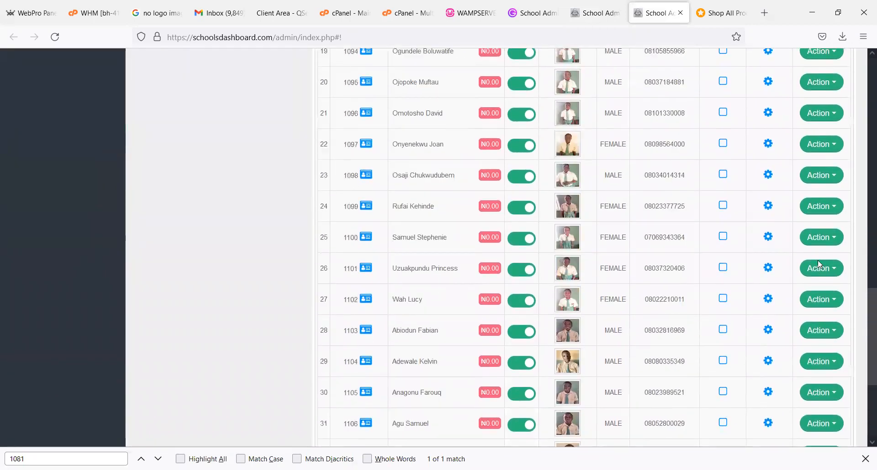
{"action": "scroll", "coordinate": [840, 353], "scroll_direction": "down", "scroll_amount": 15}
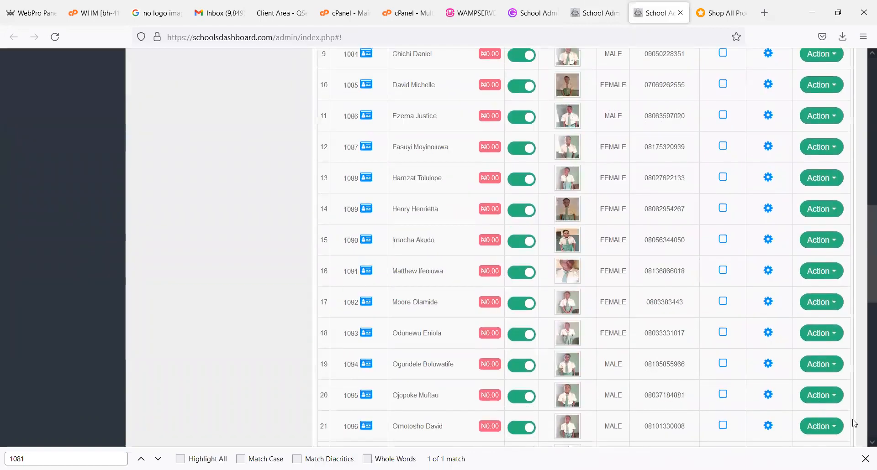
{"action": "left_click", "coordinate": [722, 320]}
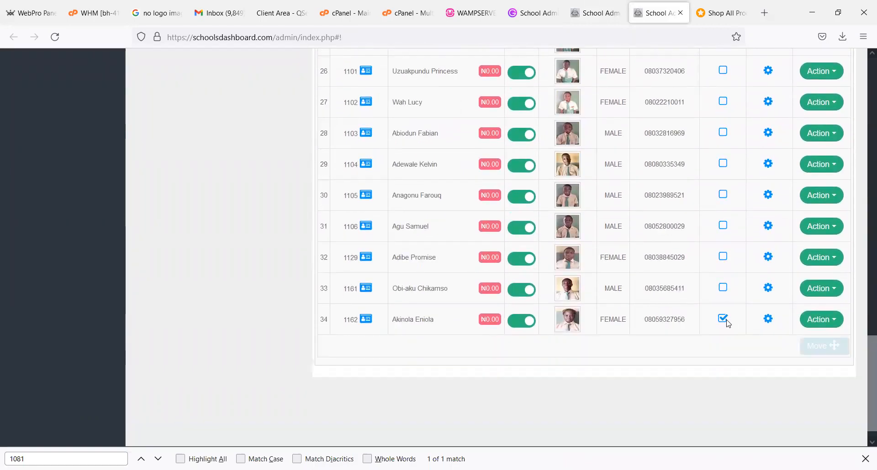
{"action": "left_click", "coordinate": [822, 347]}
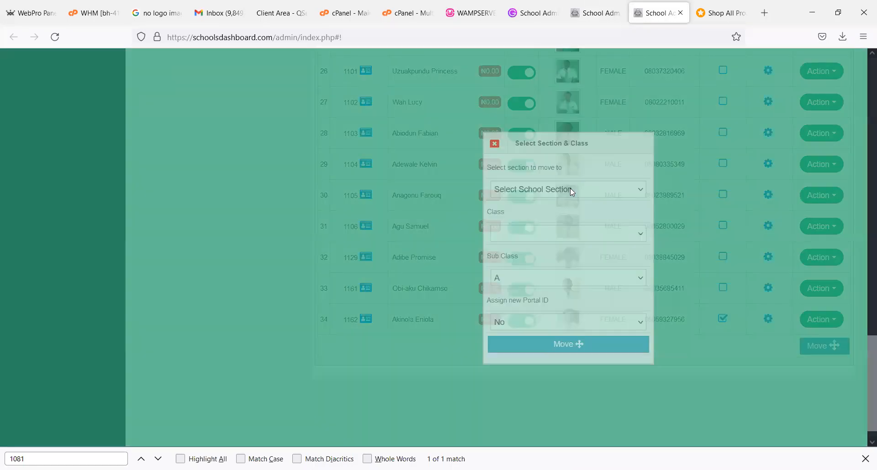
{"action": "left_click", "coordinate": [569, 189]}
{"action": "left_click", "coordinate": [542, 282]}
{"action": "left_click", "coordinate": [542, 286]}
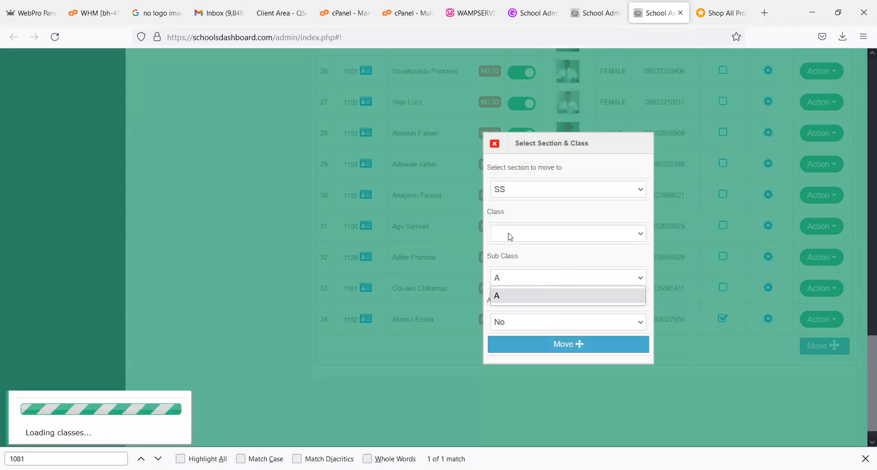
{"action": "left_click", "coordinate": [510, 237]}
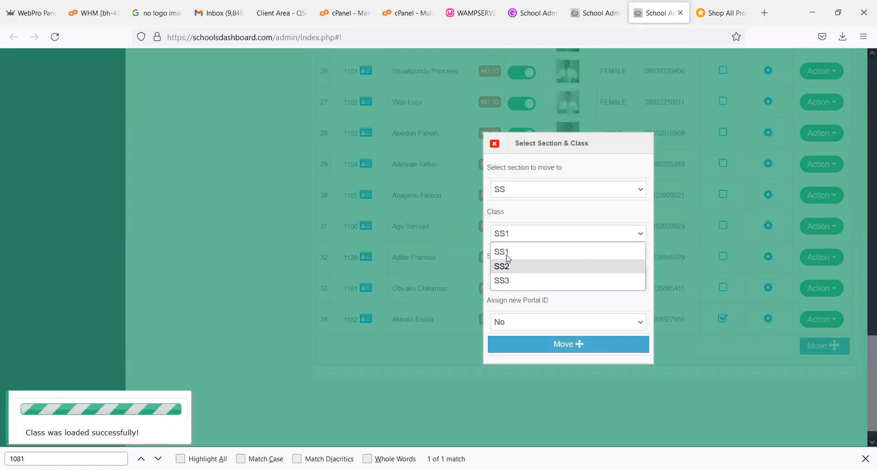
{"action": "left_click", "coordinate": [507, 251]}
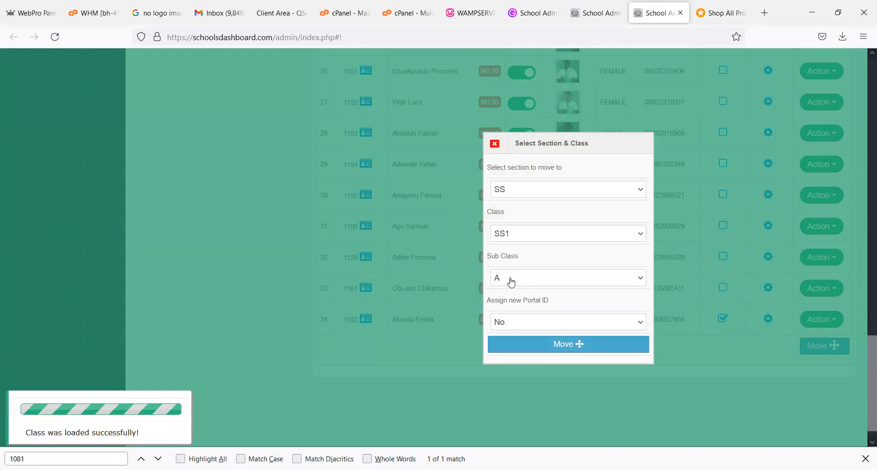
{"action": "left_click", "coordinate": [495, 149]}
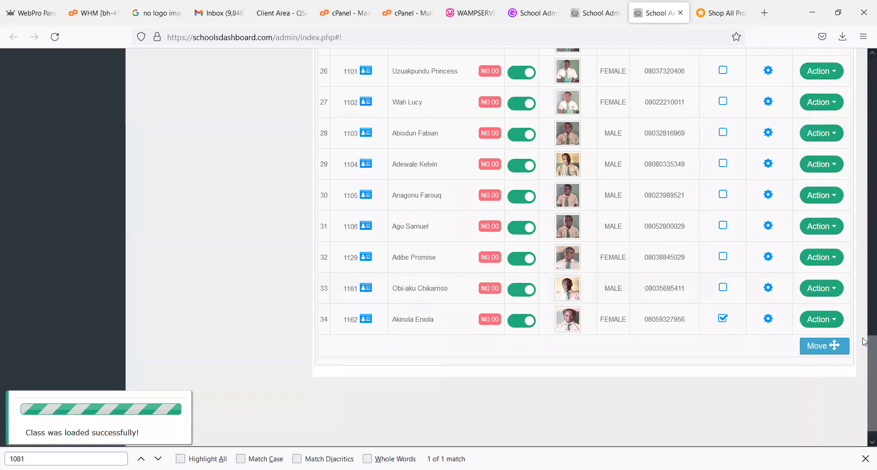
- Return to the Promote Students page and reload the SS1 A third term broad sheet
{"action": "scroll", "coordinate": [851, 89], "scroll_direction": "up", "scroll_amount": 8}
{"action": "scroll", "coordinate": [852, 89], "scroll_direction": "up", "scroll_amount": 10}
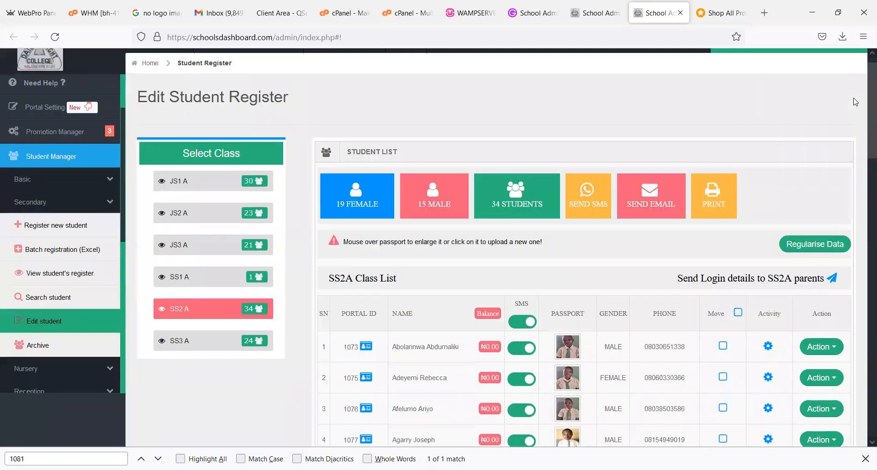
{"action": "scroll", "coordinate": [855, 101], "scroll_direction": "down", "scroll_amount": 1}
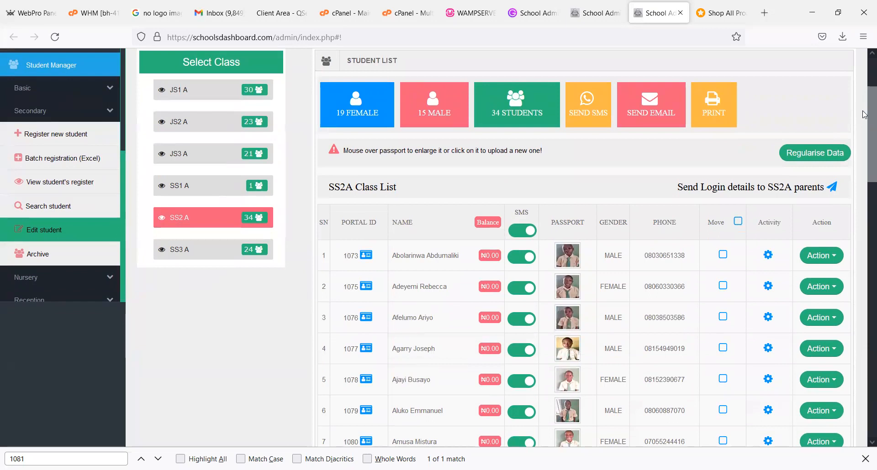
{"action": "left_click_drag", "start_coordinate": [863, 115], "coordinate": [862, 74]}
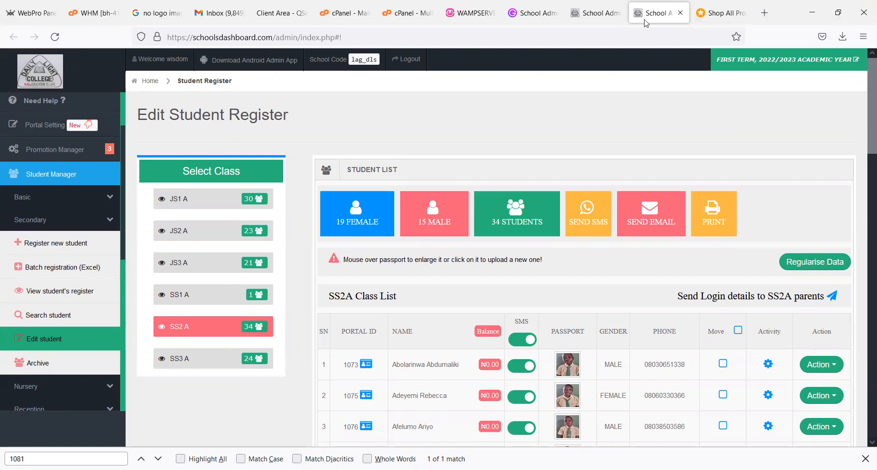
{"action": "left_click", "coordinate": [608, 21]}
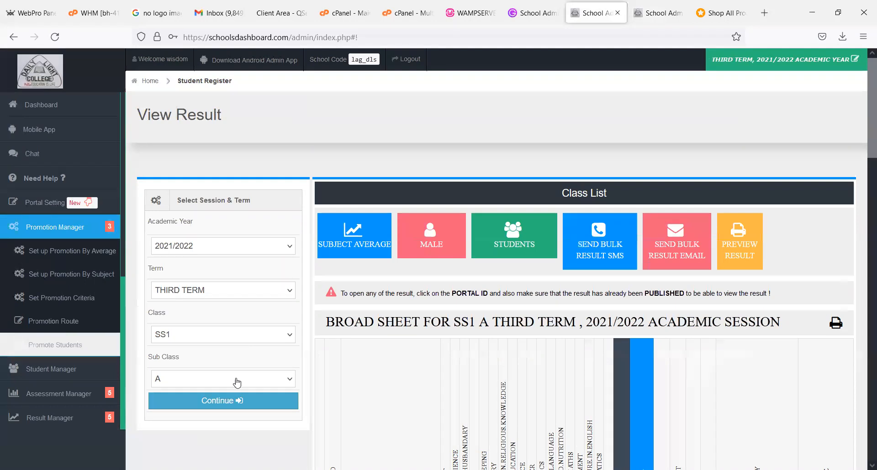
{"action": "left_click", "coordinate": [242, 409]}
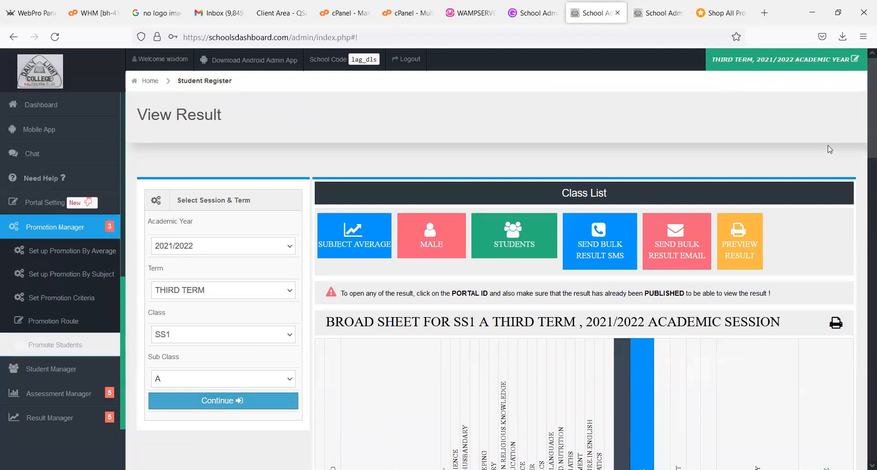
{"action": "scroll", "coordinate": [252, 284], "scroll_direction": "down", "scroll_amount": 20}
{"action": "scroll", "coordinate": [251, 284], "scroll_direction": "up", "scroll_amount": 20}
- Load the 2021/2022 FIRST TERM broad sheet for class JS3, sub class A
{"action": "left_click", "coordinate": [224, 275]}
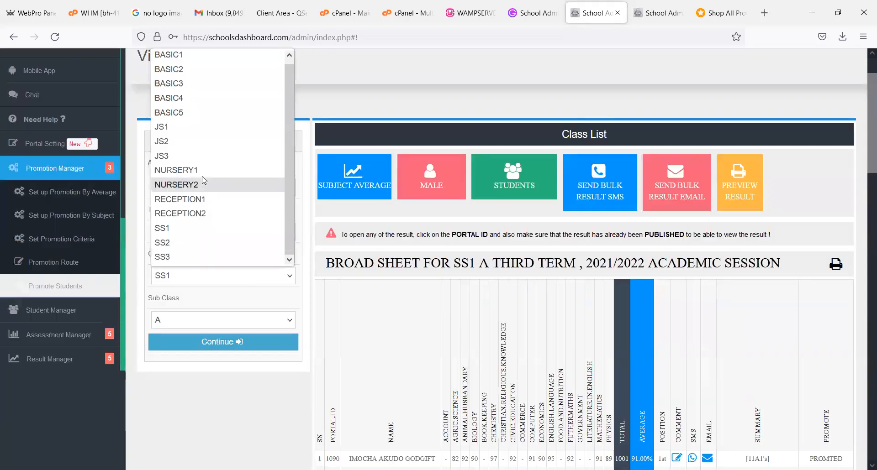
{"action": "left_click", "coordinate": [187, 155]}
{"action": "left_click", "coordinate": [228, 338]}
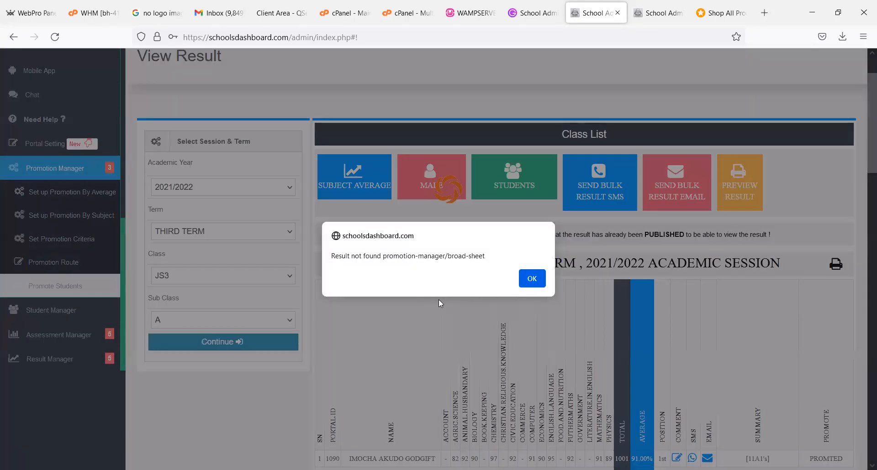
{"action": "left_click", "coordinate": [531, 279]}
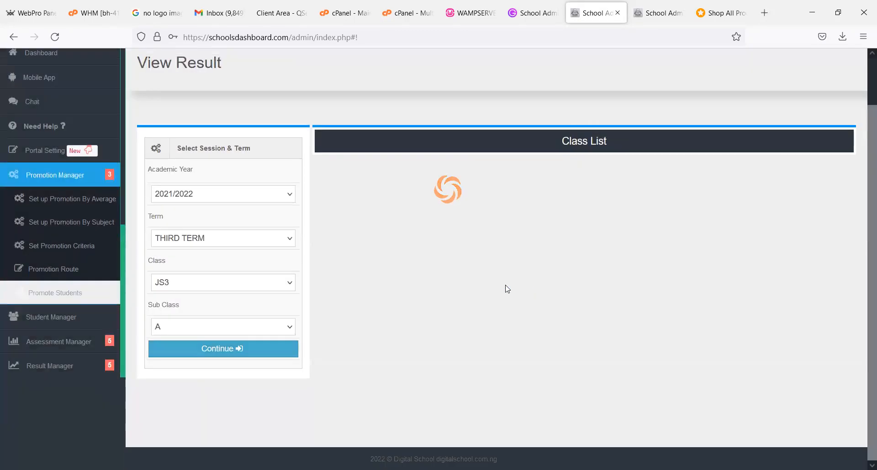
{"action": "left_click", "coordinate": [230, 242]}
{"action": "left_click", "coordinate": [224, 253]}
{"action": "left_click", "coordinate": [222, 351]}
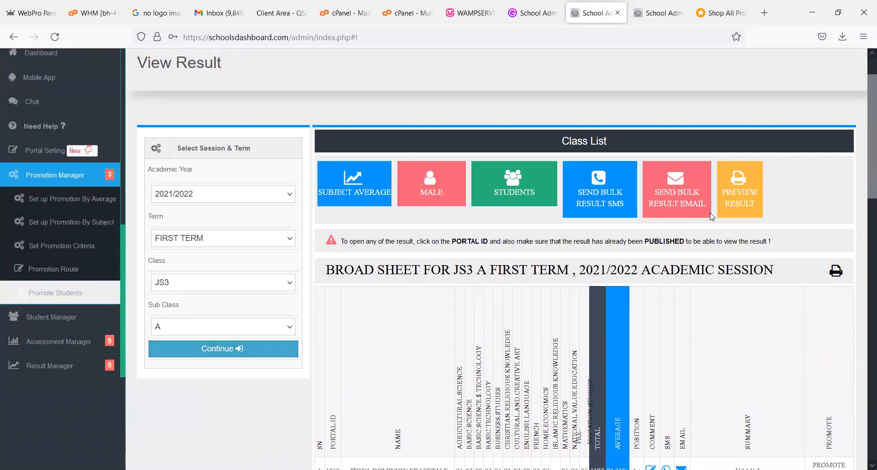
- Promote all the listed JS3 A students to SS1, sub class A, with Assign New Portal ID set to YES
{"action": "left_click_drag", "start_coordinate": [864, 142], "coordinate": [864, 440]}
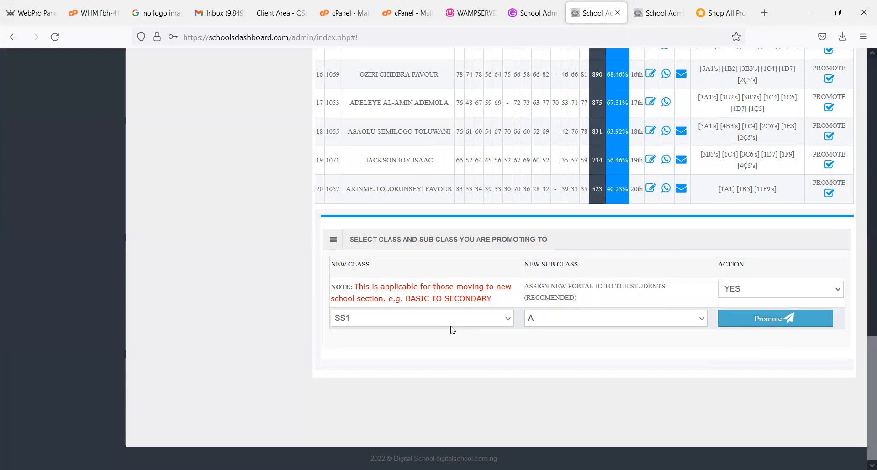
{"action": "left_click", "coordinate": [751, 319]}
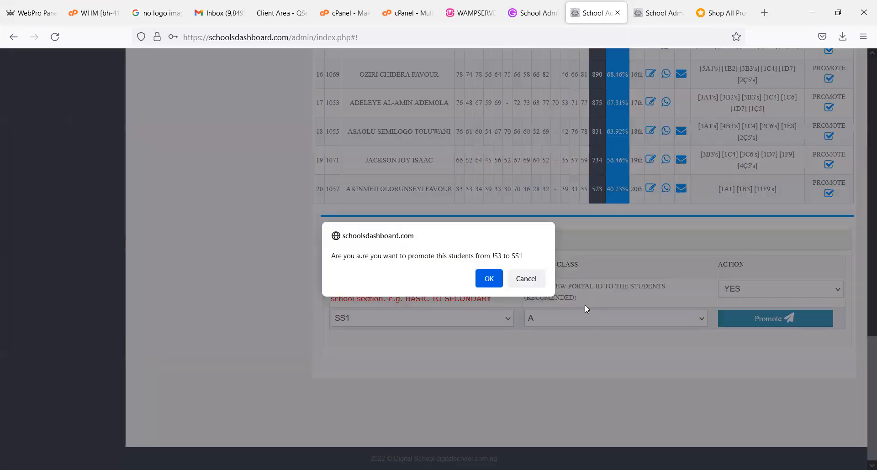
{"action": "left_click", "coordinate": [488, 284]}
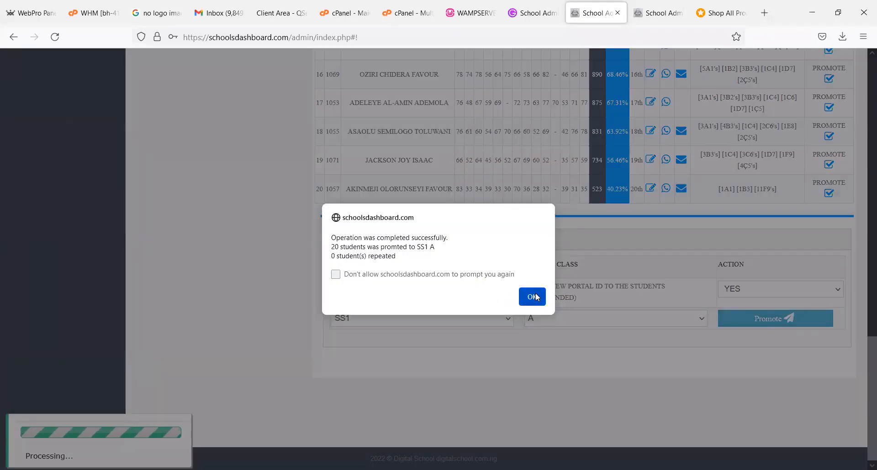
{"action": "left_click", "coordinate": [530, 297]}
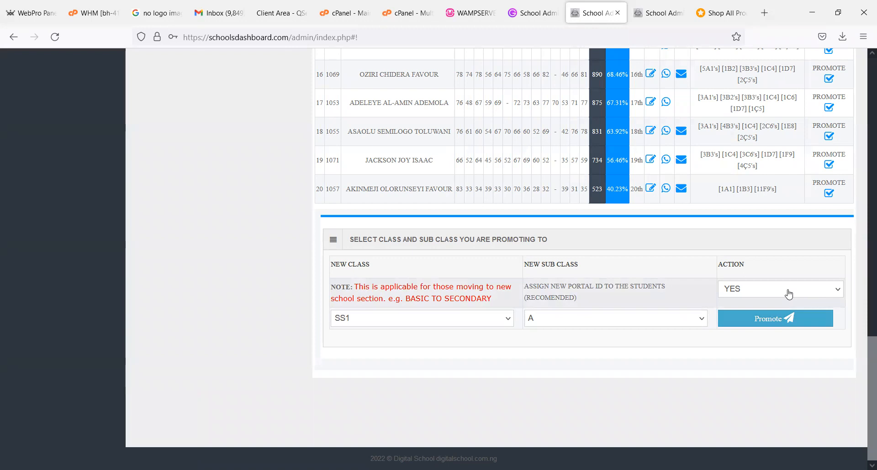
- Set the Assign New Portal ID option for the JS3 A promotion to NO
{"action": "left_click", "coordinate": [789, 294]}
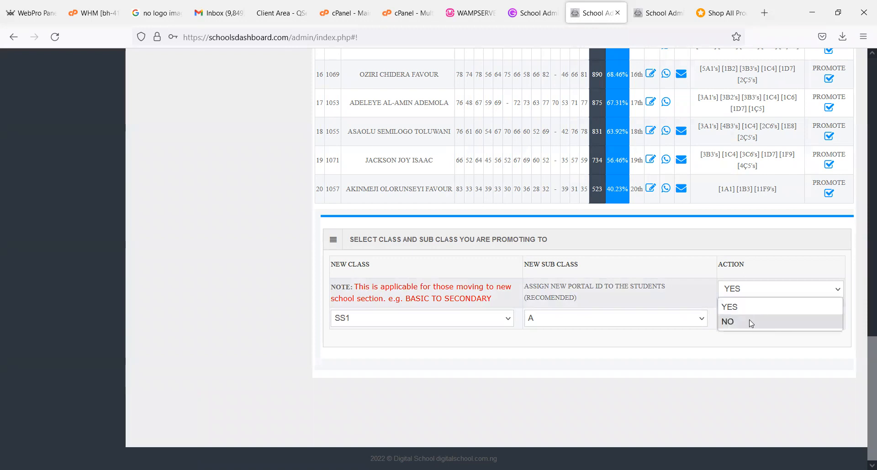
{"action": "left_click", "coordinate": [750, 322]}
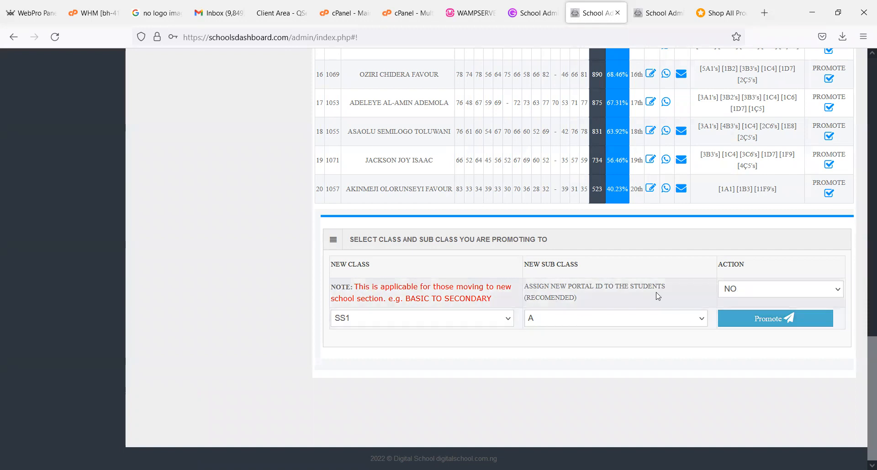
{"action": "left_click", "coordinate": [750, 296]}
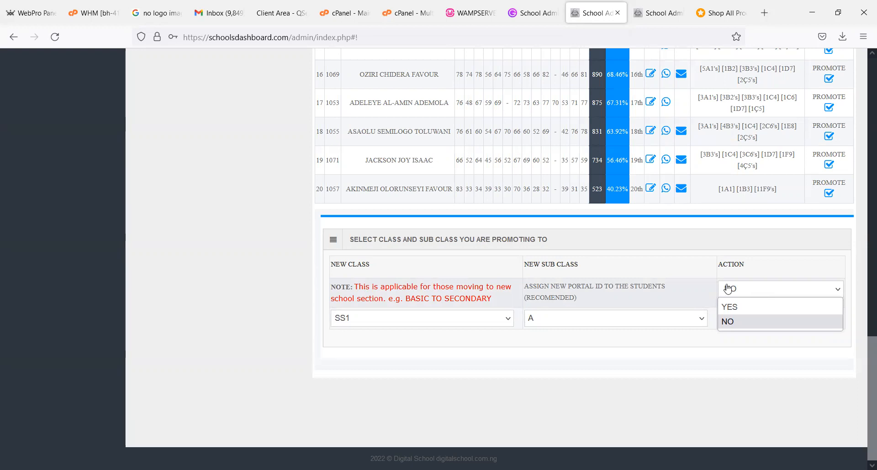
{"action": "left_click", "coordinate": [725, 250]}
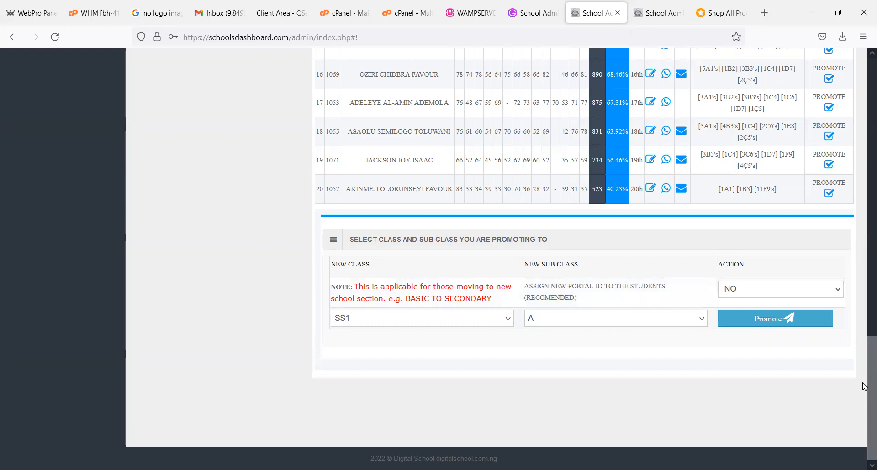
- Reload the JS3 A first term broad sheet and check the students' promotion statuses
{"action": "scroll", "coordinate": [847, 283], "scroll_direction": "up", "scroll_amount": 8}
{"action": "scroll", "coordinate": [852, 136], "scroll_direction": "up", "scroll_amount": 10}
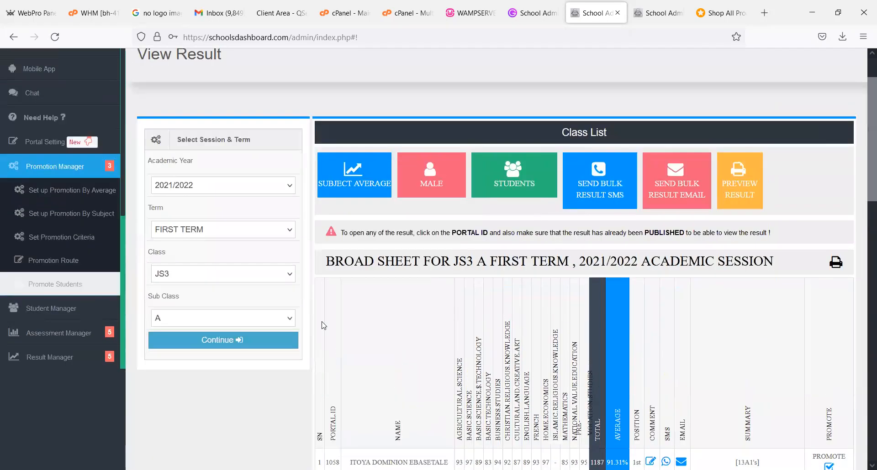
{"action": "left_click", "coordinate": [260, 333]}
{"action": "scroll", "coordinate": [864, 177], "scroll_direction": "down", "scroll_amount": 2}
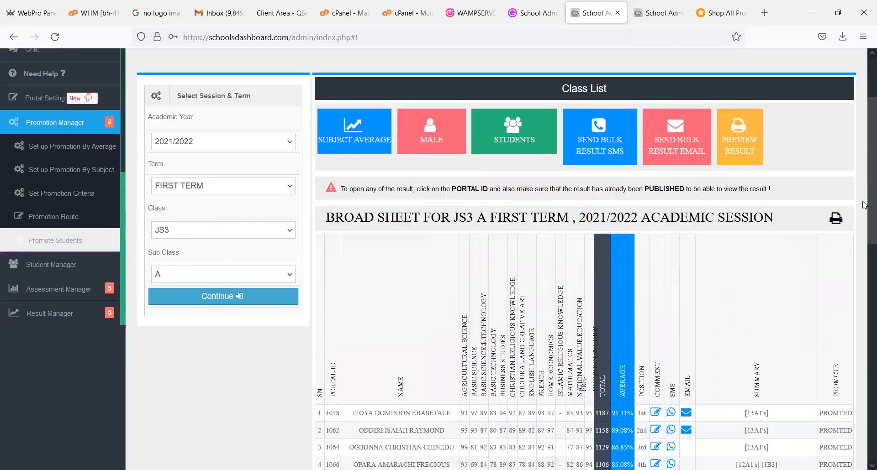
{"action": "scroll", "coordinate": [864, 338], "scroll_direction": "down", "scroll_amount": 8}
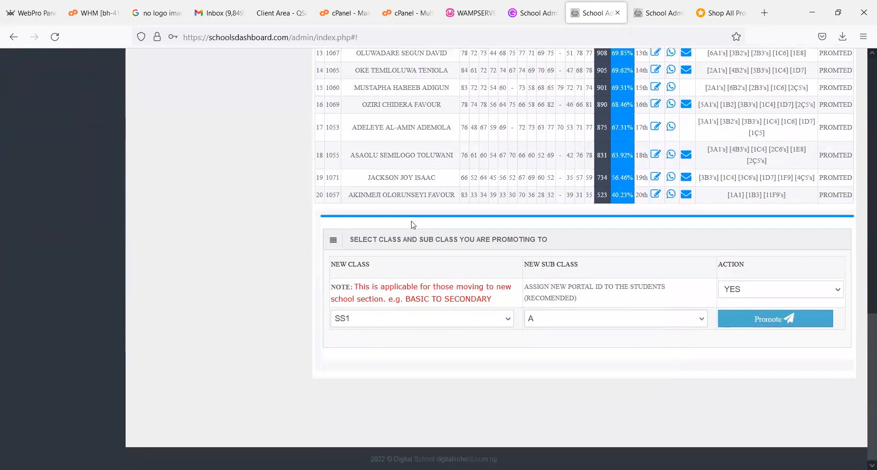
- Load the 2021/2022 THIRD TERM broad sheet for class JS2, sub class A
{"action": "scroll", "coordinate": [266, 274], "scroll_direction": "up", "scroll_amount": 10}
{"action": "left_click", "coordinate": [219, 274]}
{"action": "left_click", "coordinate": [199, 145]}
{"action": "left_click", "coordinate": [189, 286]}
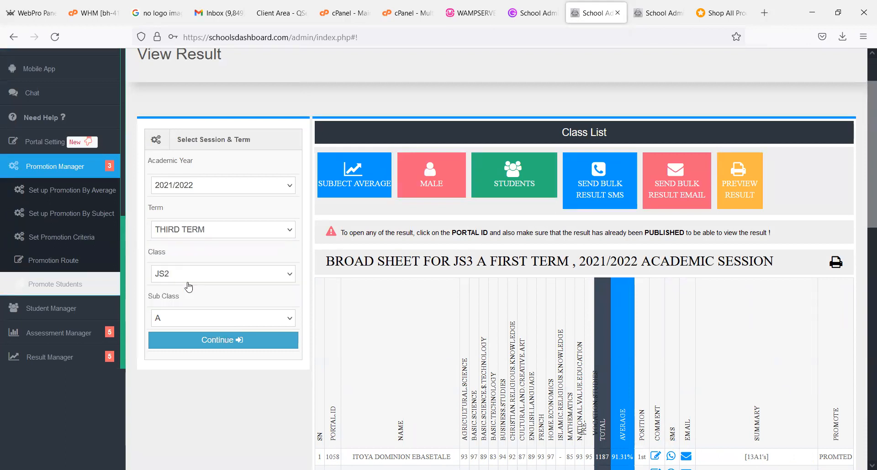
{"action": "left_click", "coordinate": [194, 349]}
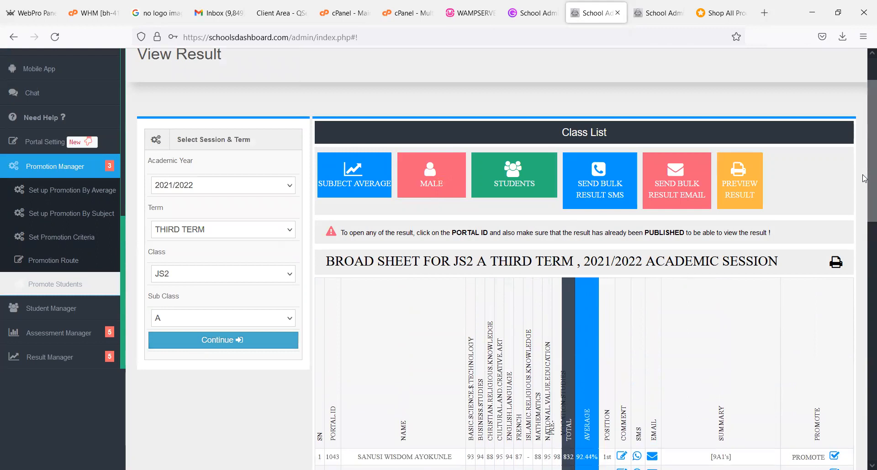
- Review the JS2 A promotion marks and promote the ticked students to JS3, sub class A, with Assign New Portal ID at YES
{"action": "scroll", "coordinate": [864, 383], "scroll_direction": "down", "scroll_amount": 2}
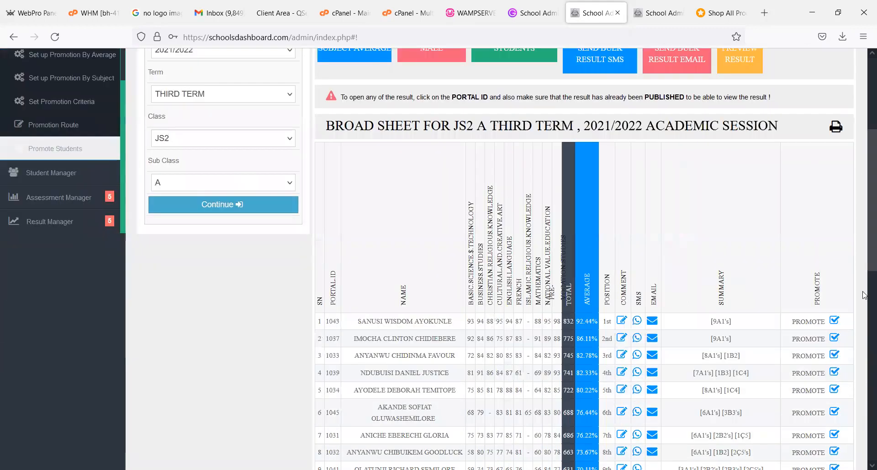
{"action": "scroll", "coordinate": [865, 372], "scroll_direction": "down", "scroll_amount": 10}
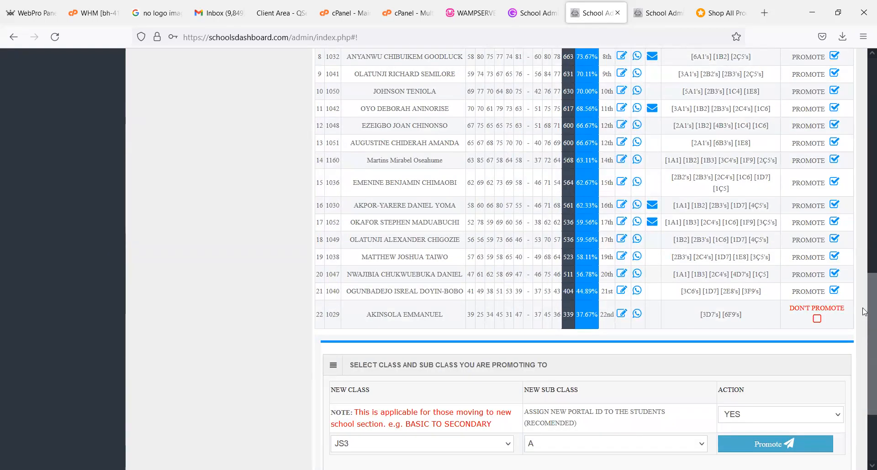
{"action": "scroll", "coordinate": [863, 297], "scroll_direction": "up", "scroll_amount": 4}
{"action": "scroll", "coordinate": [861, 256], "scroll_direction": "up", "scroll_amount": 2}
{"action": "scroll", "coordinate": [863, 283], "scroll_direction": "down", "scroll_amount": 4}
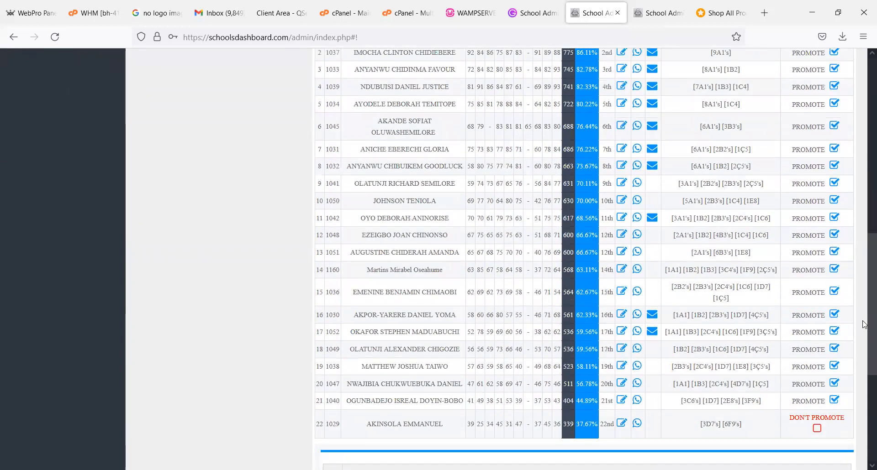
{"action": "scroll", "coordinate": [864, 334], "scroll_direction": "down", "scroll_amount": 4}
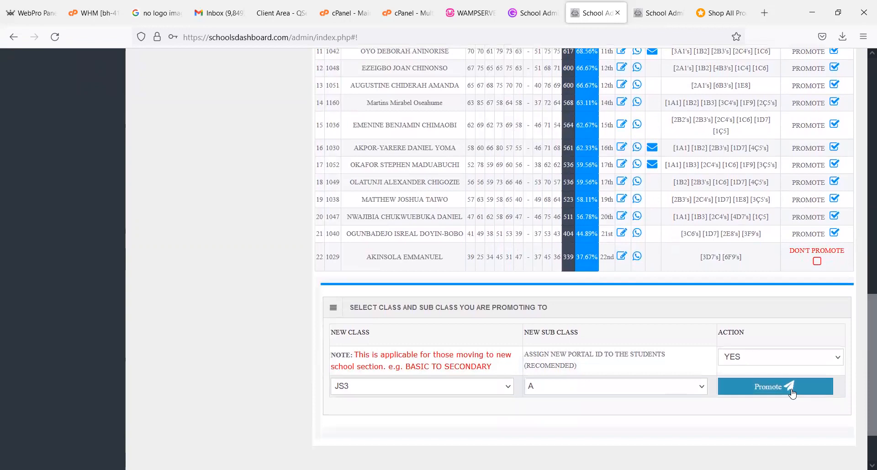
{"action": "left_click", "coordinate": [792, 392]}
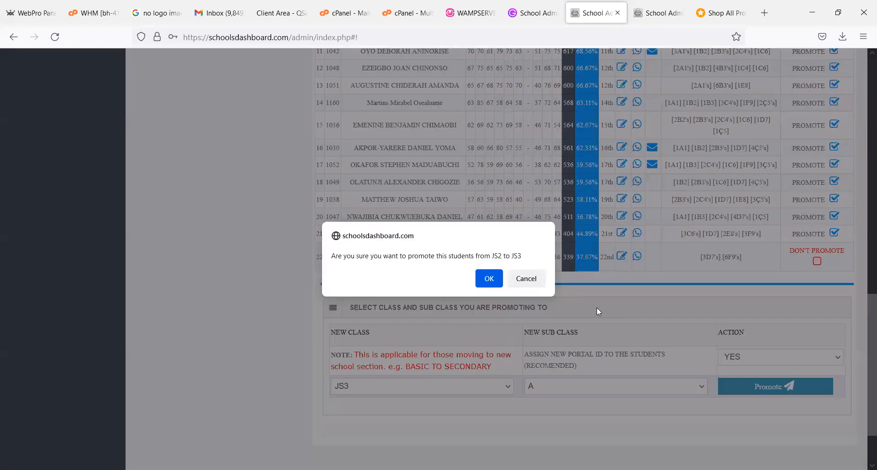
{"action": "left_click", "coordinate": [488, 287]}
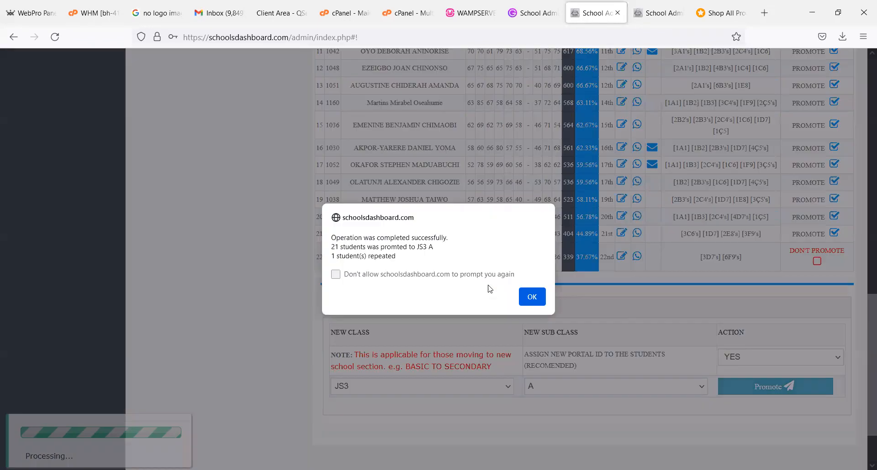
{"action": "left_click", "coordinate": [531, 296]}
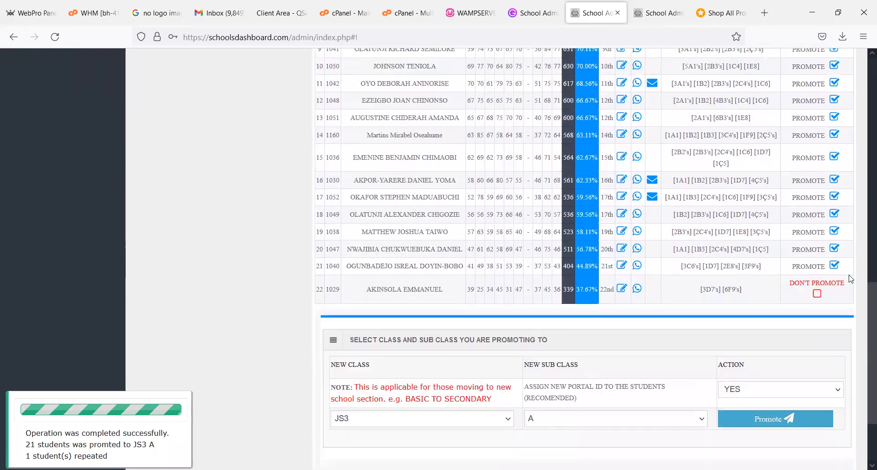
- Load the 2021/2022 THIRD TERM broad sheet for class JS1, sub class A
{"action": "scroll", "coordinate": [864, 356], "scroll_direction": "up", "scroll_amount": 7}
{"action": "scroll", "coordinate": [297, 227], "scroll_direction": "up", "scroll_amount": 7}
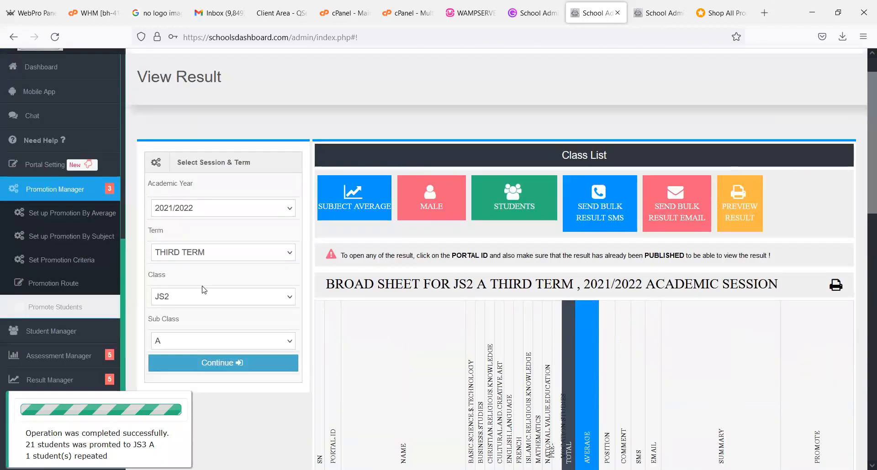
{"action": "left_click", "coordinate": [204, 298]}
{"action": "left_click", "coordinate": [186, 147]}
{"action": "left_click", "coordinate": [200, 369]}
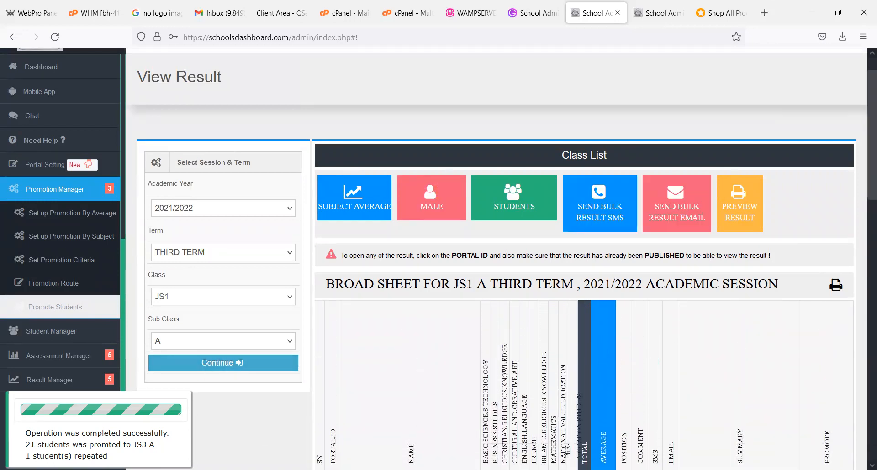
- Promote all the listed JS1 A students to JS2, sub class A, with Assign New Portal ID at YES
{"action": "scroll", "coordinate": [769, 378], "scroll_direction": "down", "scroll_amount": 15}
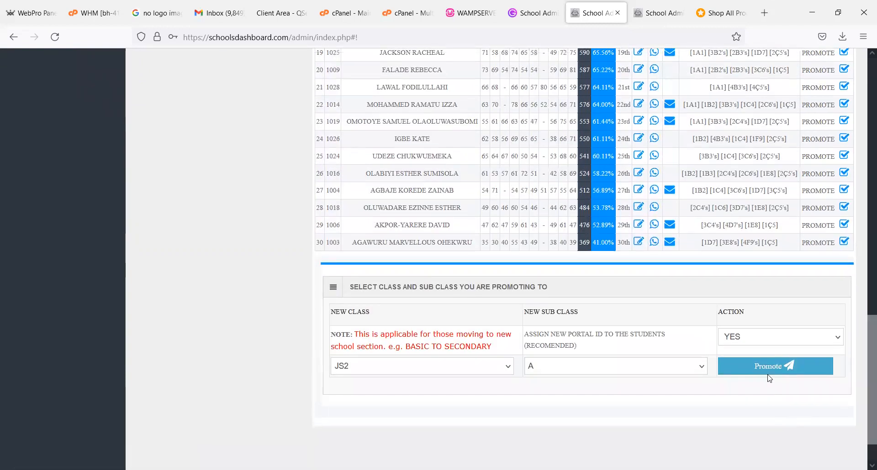
{"action": "left_click", "coordinate": [759, 365]}
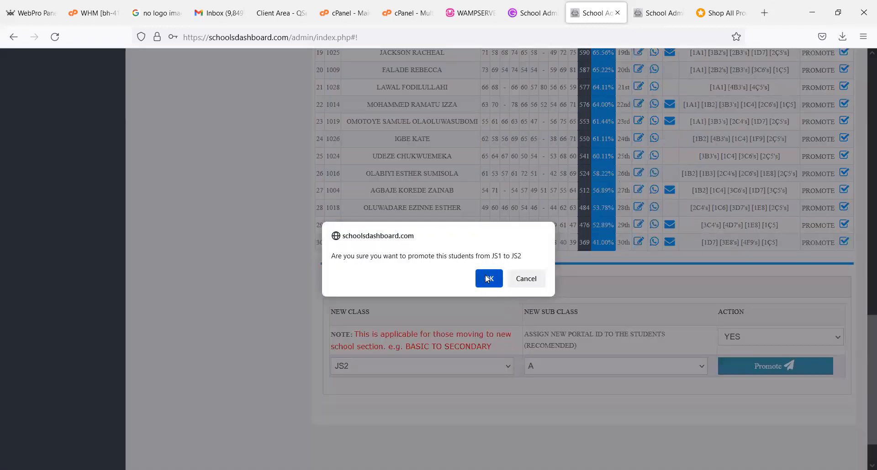
{"action": "left_click", "coordinate": [488, 279]}
{"action": "left_click", "coordinate": [533, 296]}
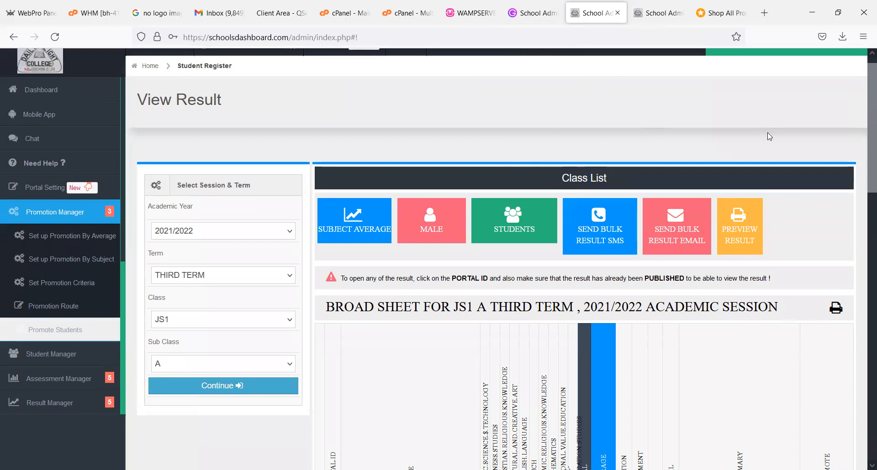
{"action": "left_click_drag", "start_coordinate": [868, 136], "coordinate": [862, 348]}
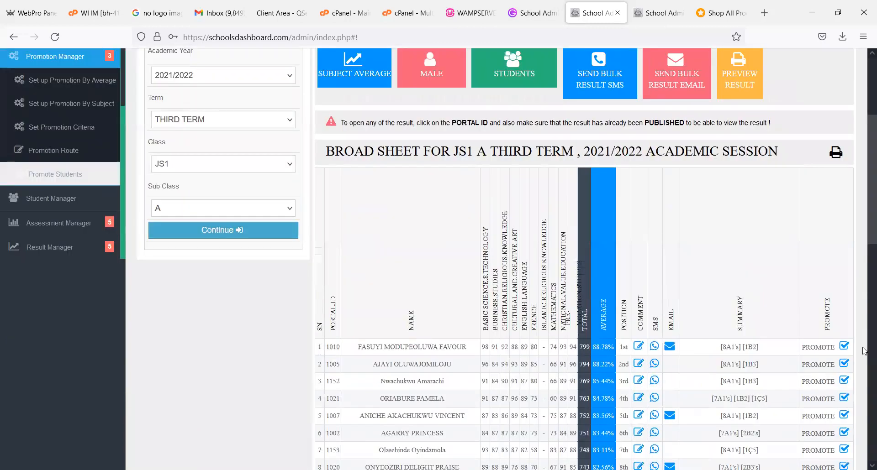
{"action": "scroll", "coordinate": [864, 351], "scroll_direction": "down", "scroll_amount": 8}
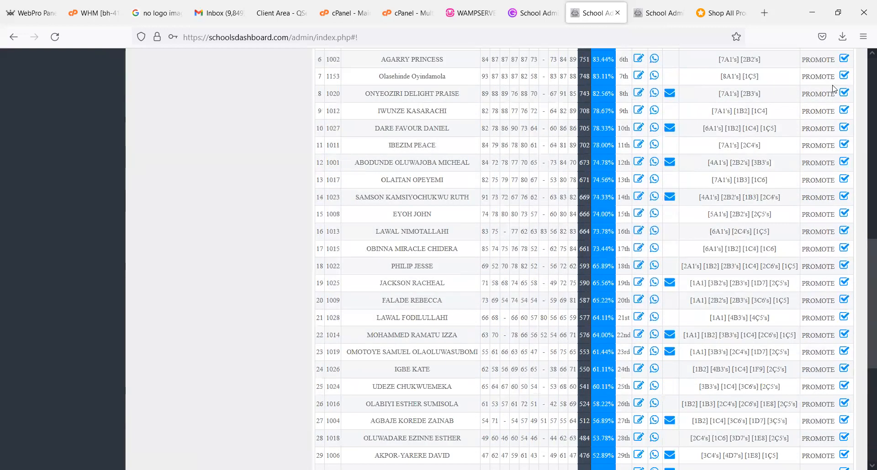
{"action": "scroll", "coordinate": [833, 88], "scroll_direction": "up", "scroll_amount": 10}
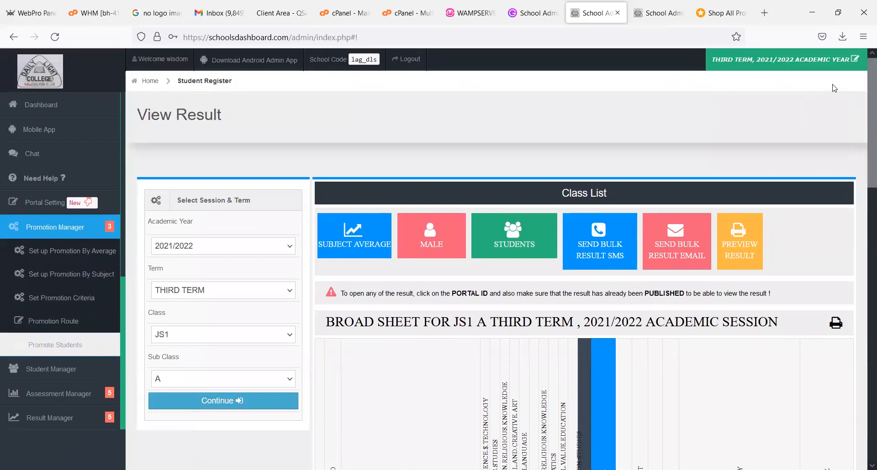